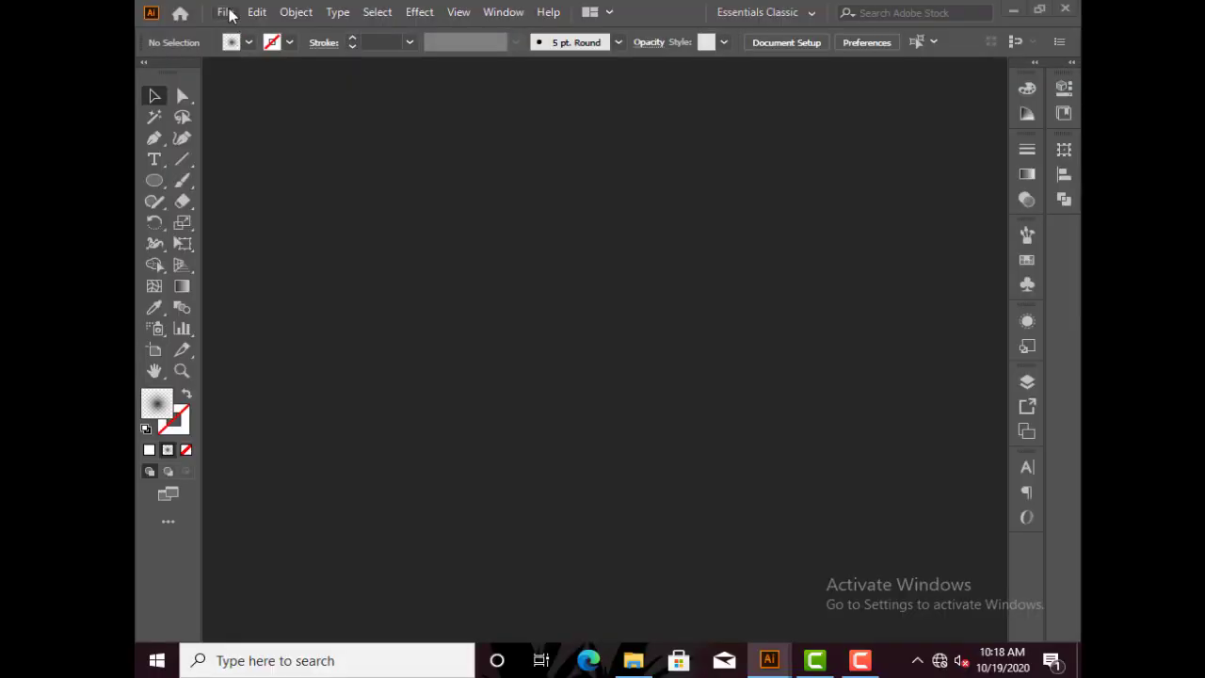
Create a new A4 portrait document (595.28 x 841.89 px) from the Recent presets.
click(227, 12)
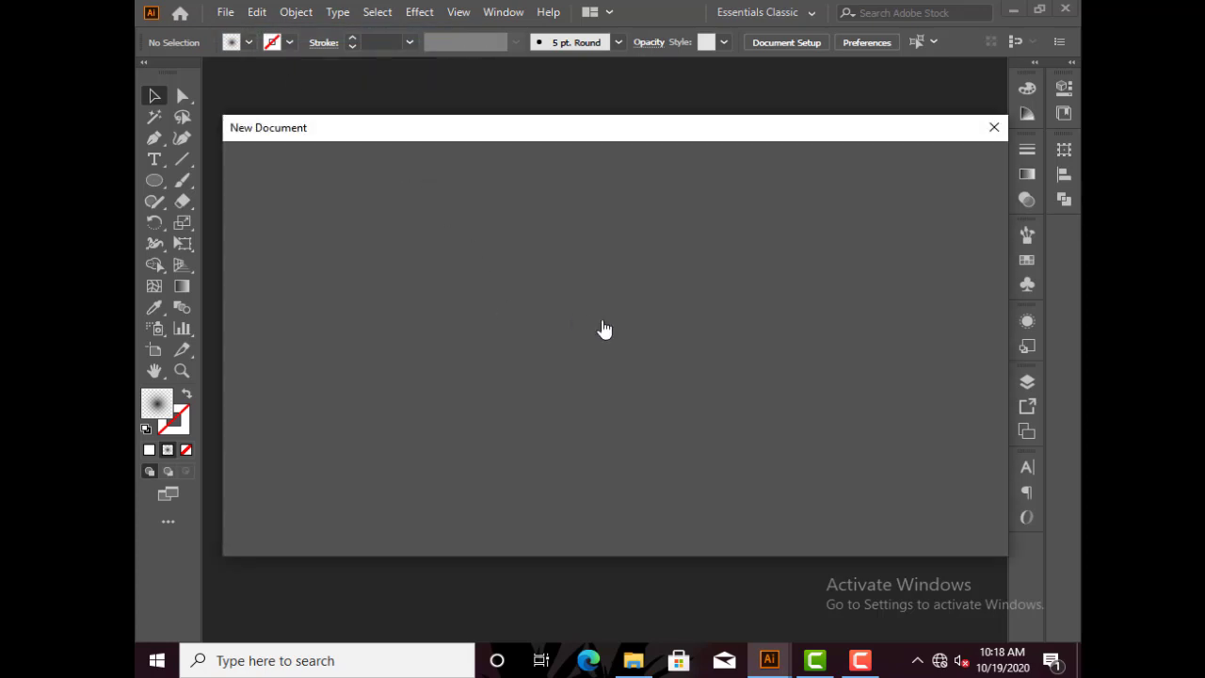
scroll(462, 415, down, 4)
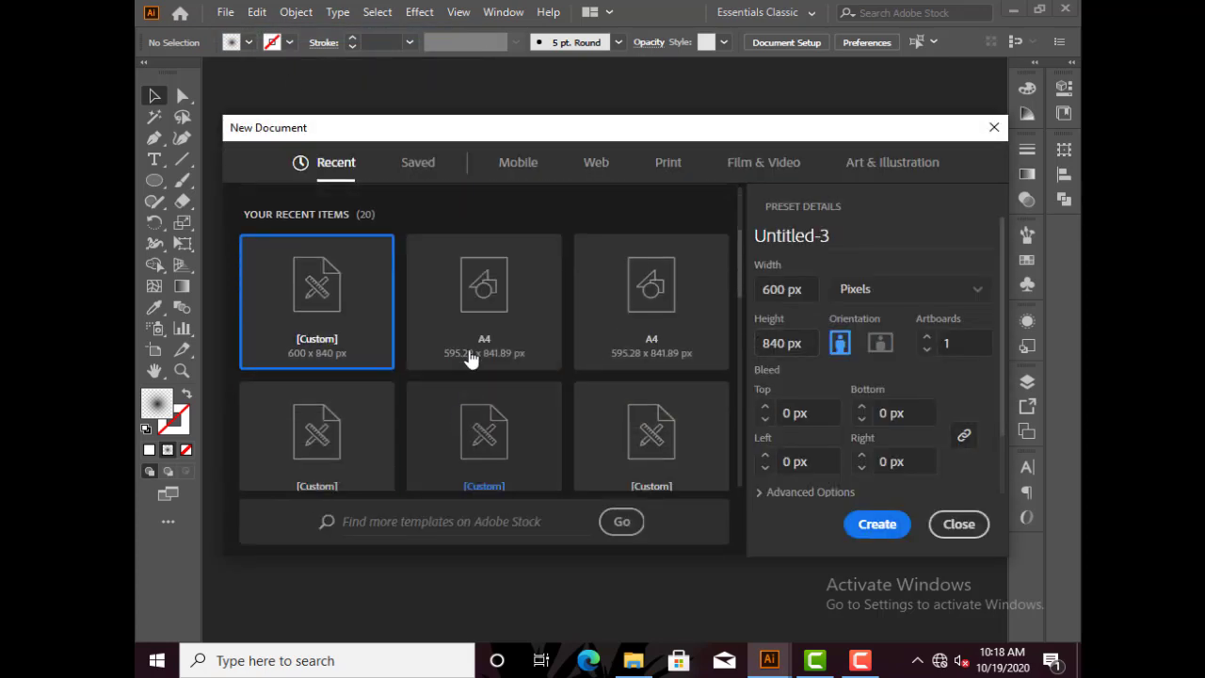
click(470, 318)
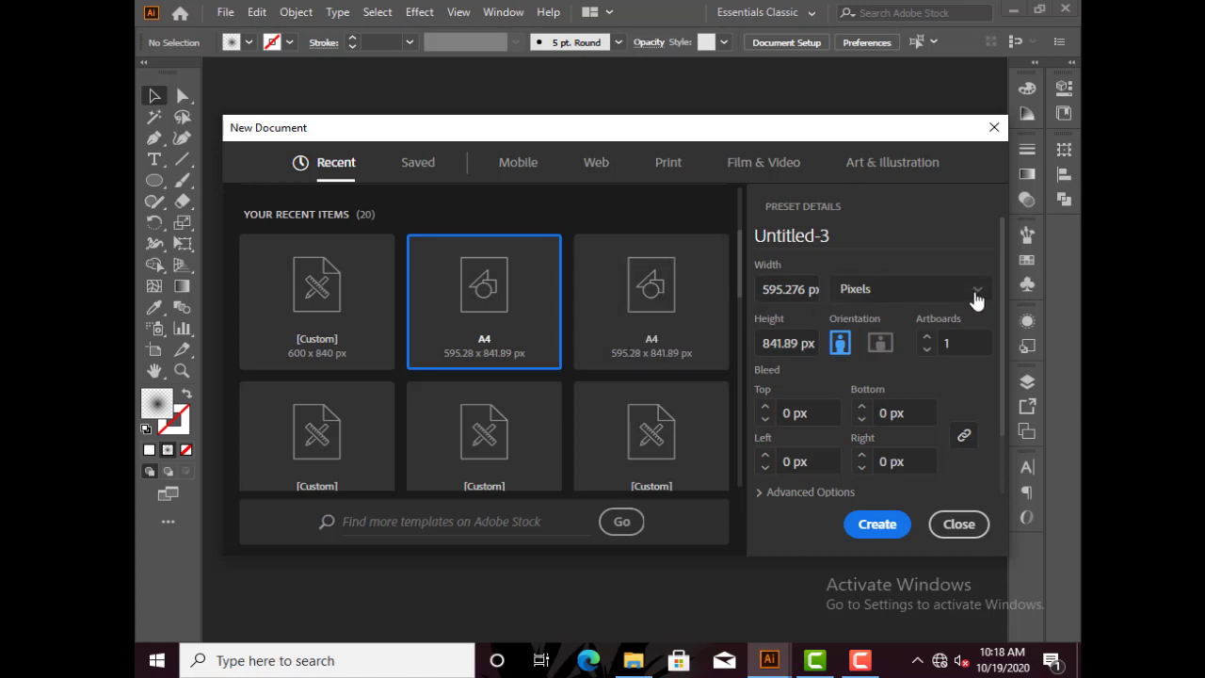
click(884, 525)
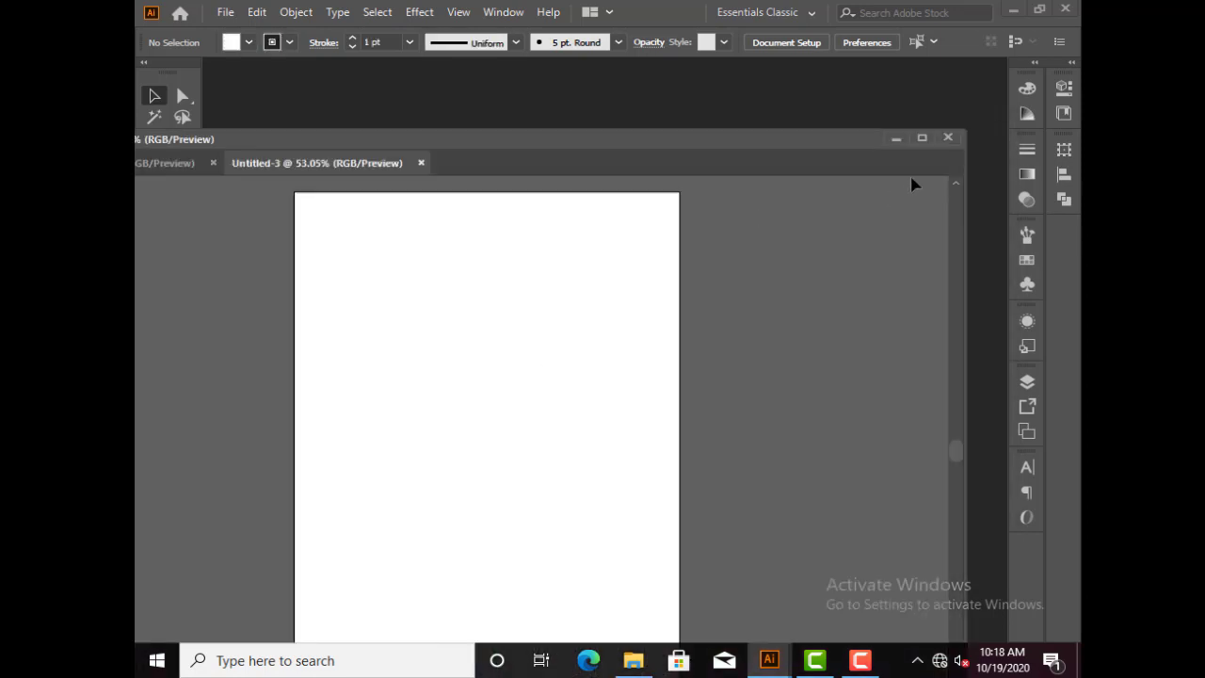
Dock the document and resize the artboard to about 664 px high and slightly wider than tall.
drag(787, 151, 813, 70)
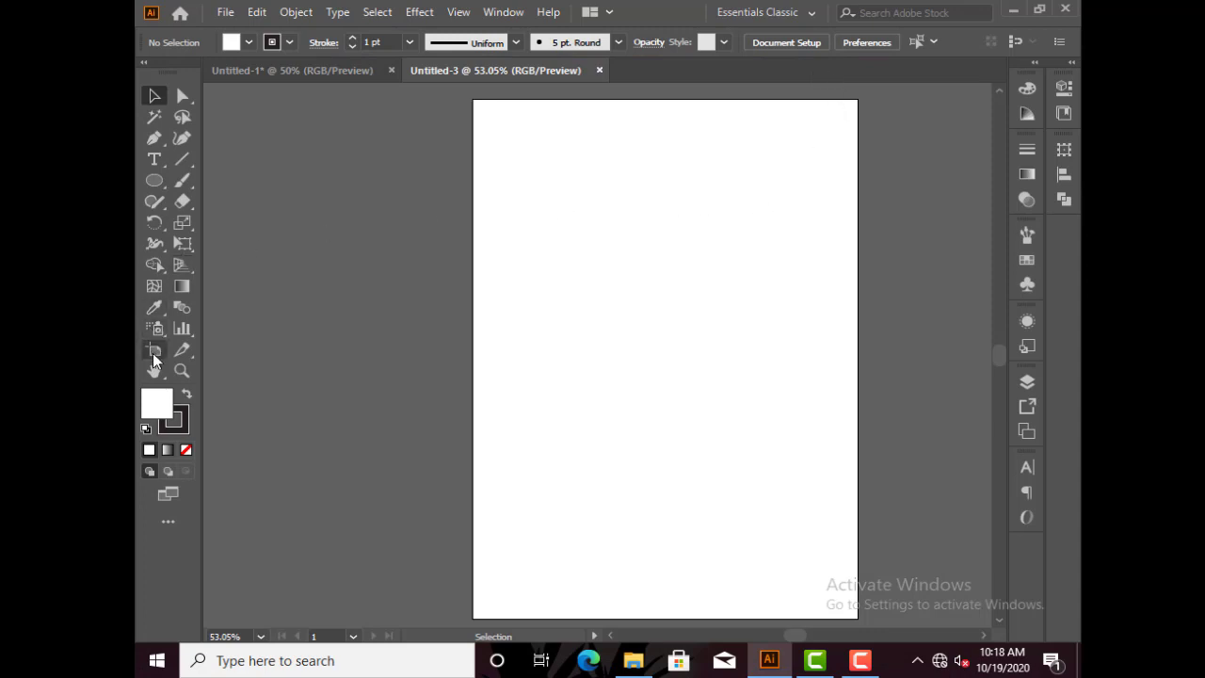
click(153, 351)
drag(666, 99, 675, 209)
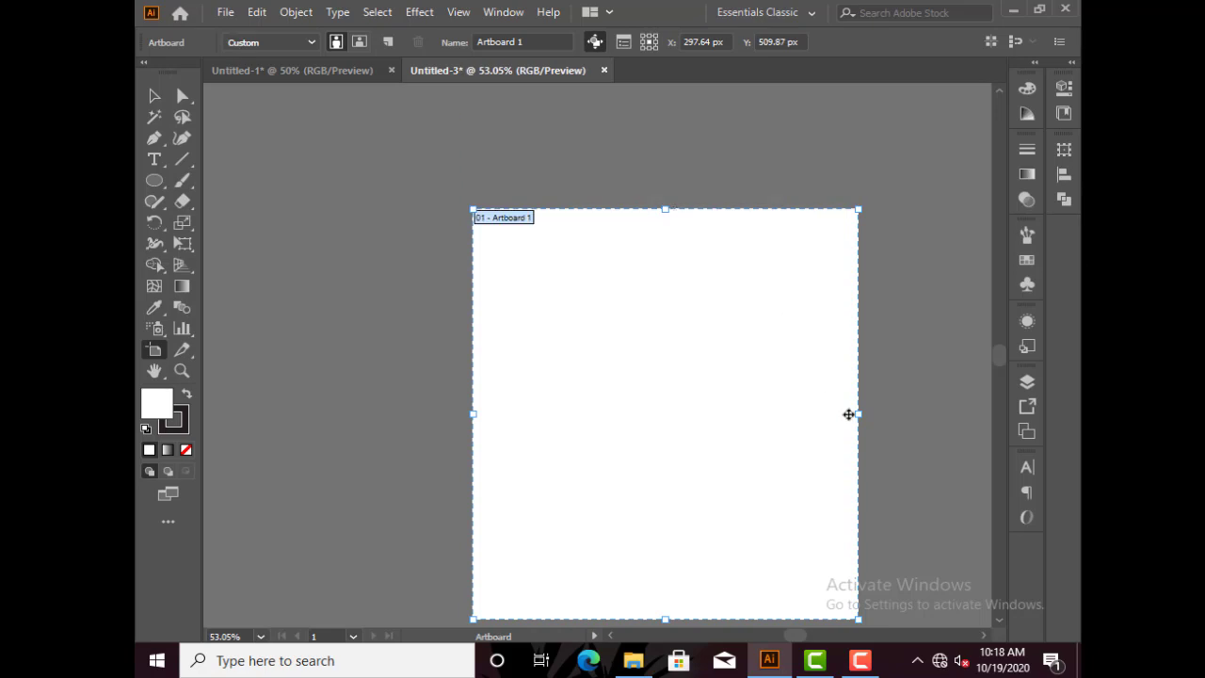
drag(859, 419, 930, 419)
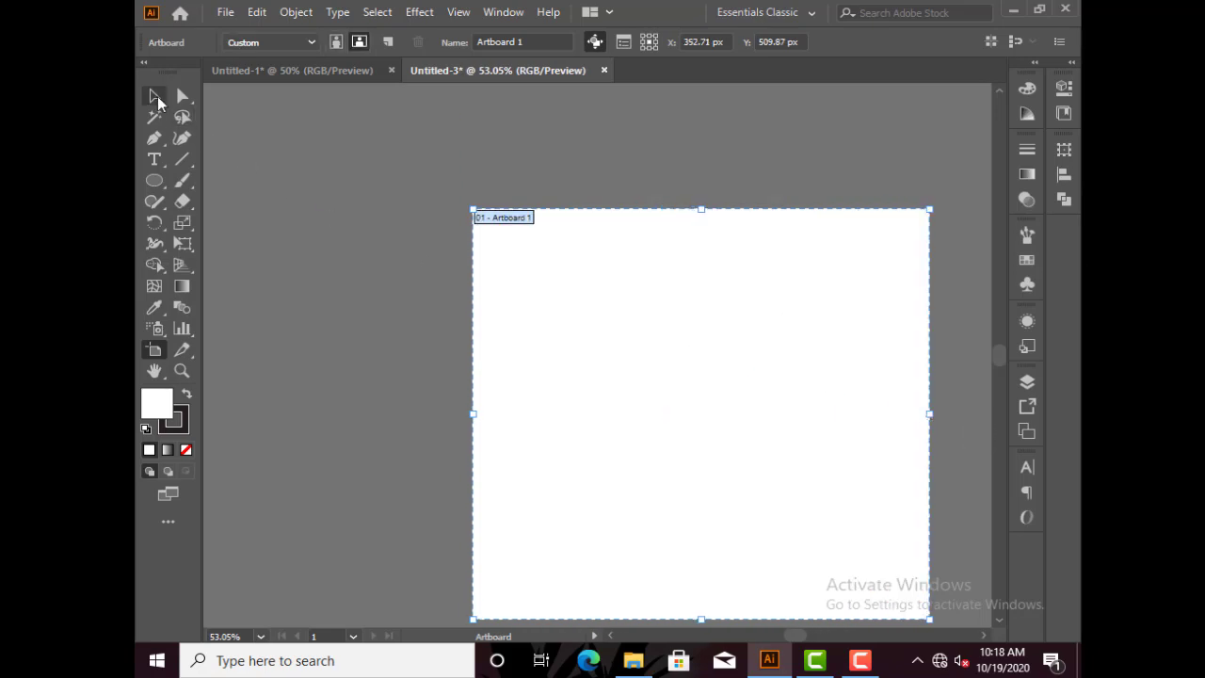
click(155, 96)
mouse_move(690, 401)
mouse_down()
mouse_move(530, 309)
mouse_move(548, 323)
mouse_move(592, 309)
mouse_up()
click(579, 330)
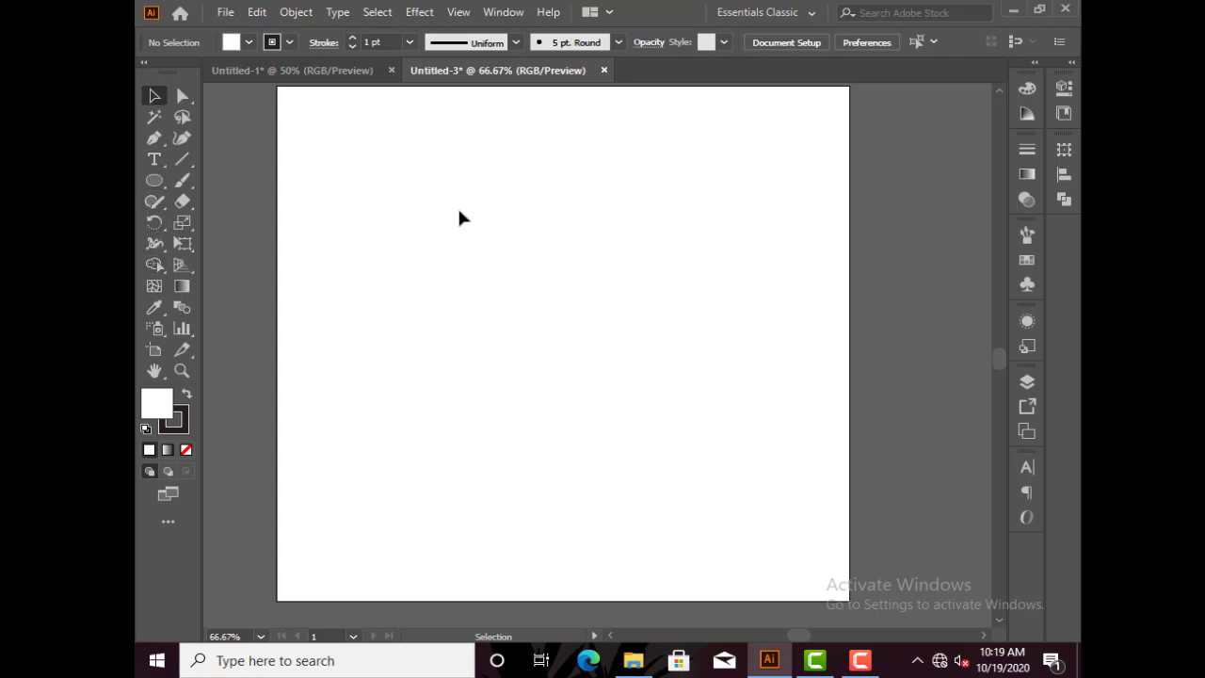
drag(458, 211, 460, 234)
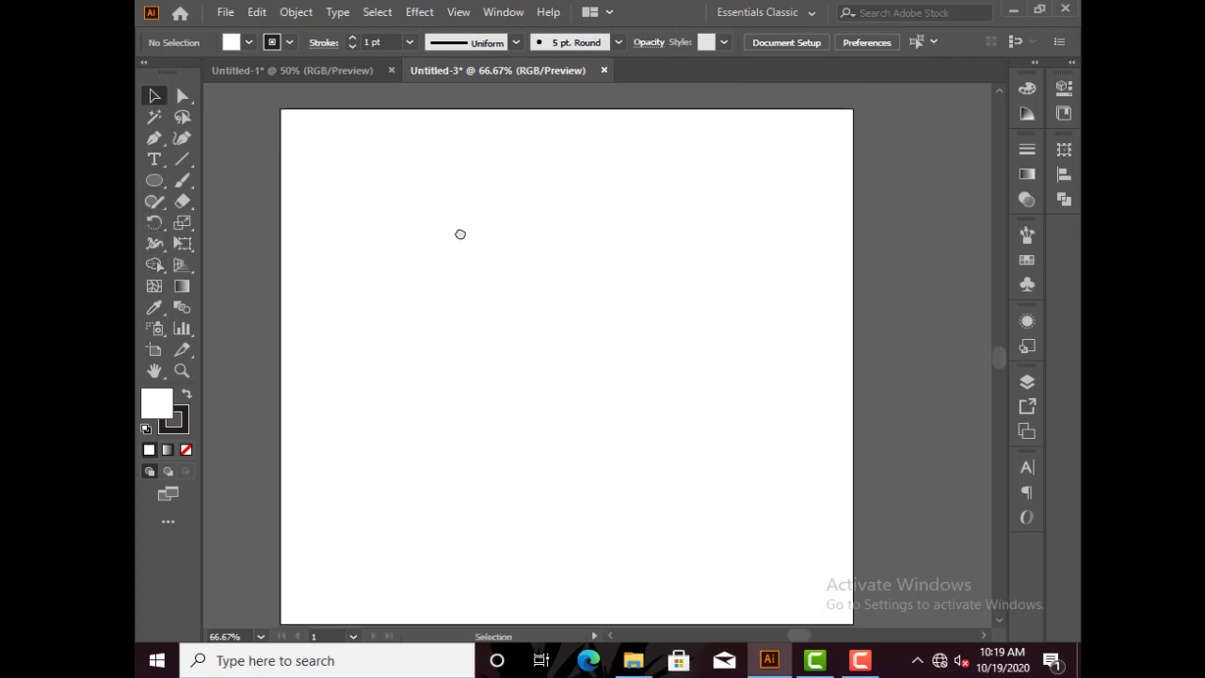
drag(530, 275, 588, 259)
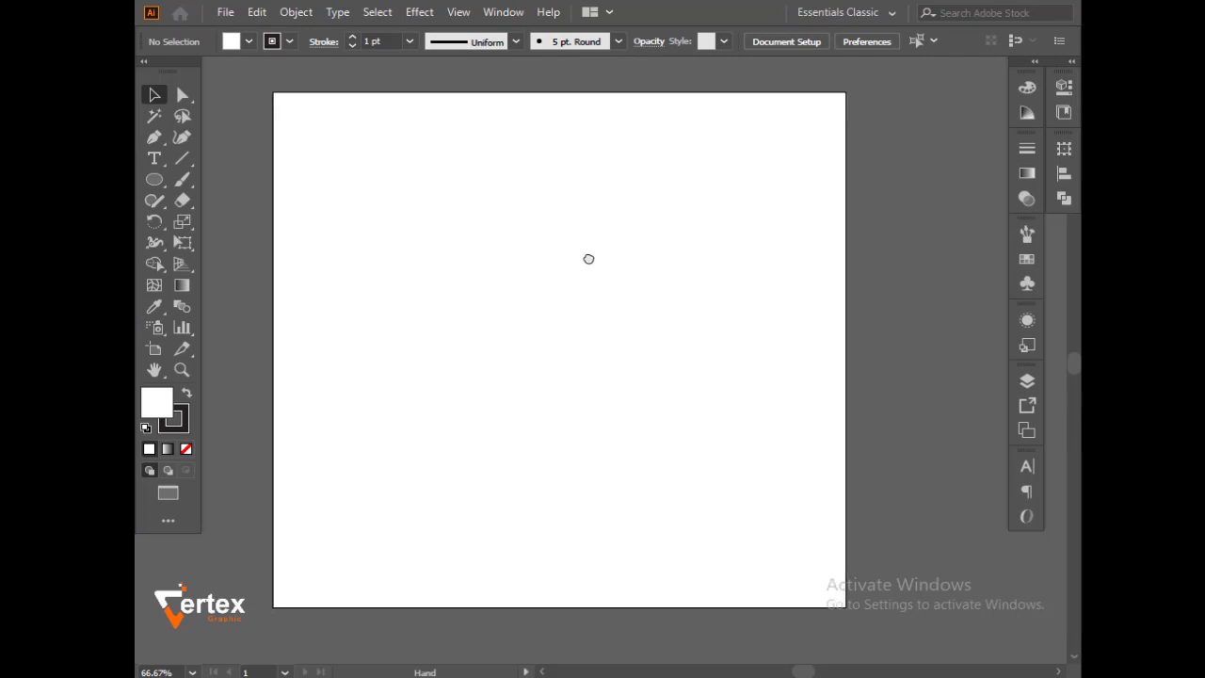
Start a Pen-tool zigzag path at the left edge with peaks and dips.
click(153, 141)
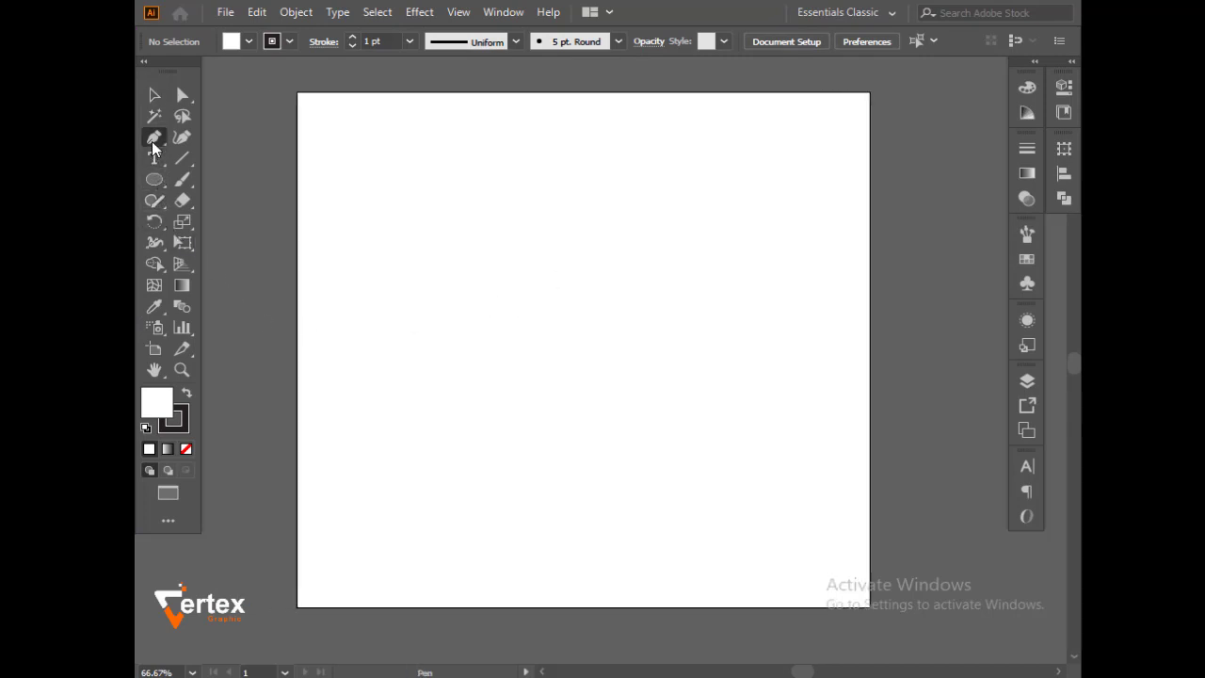
click(272, 355)
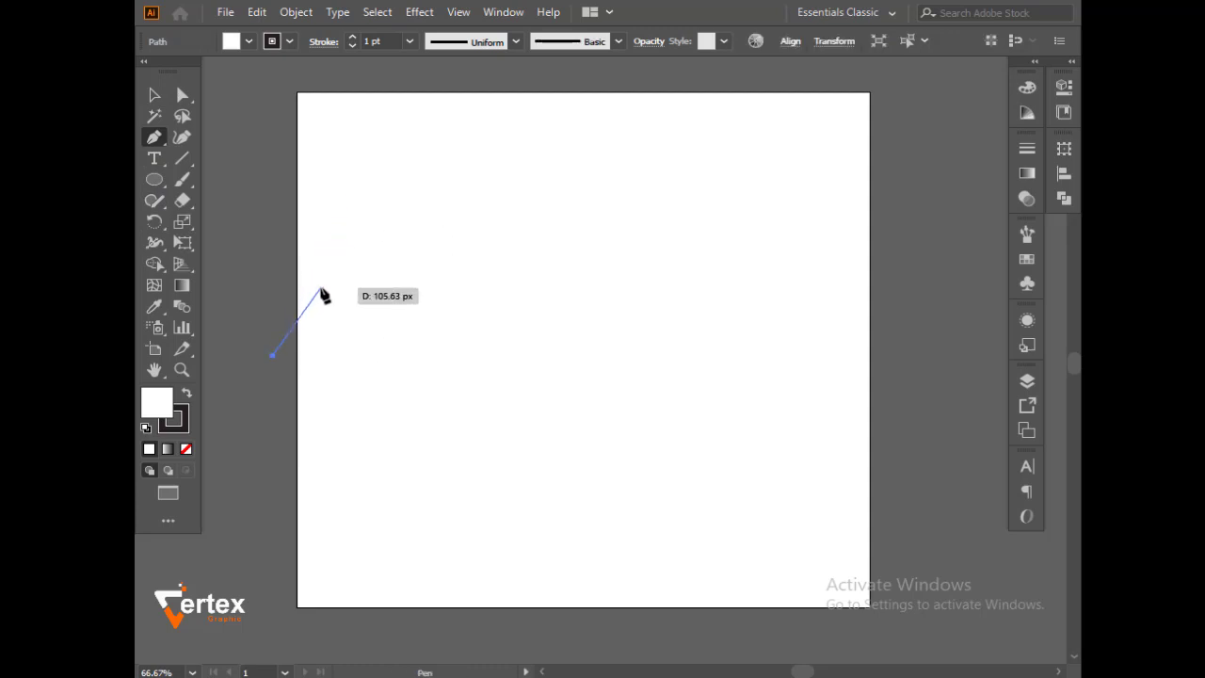
click(327, 281)
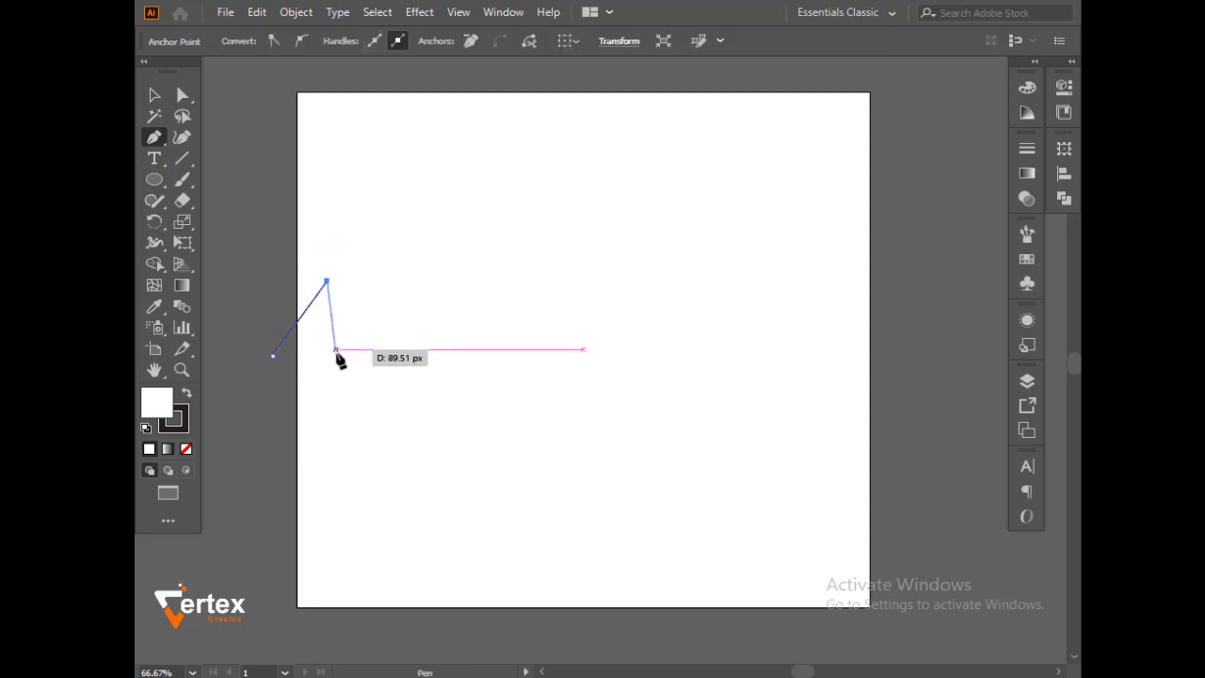
click(336, 356)
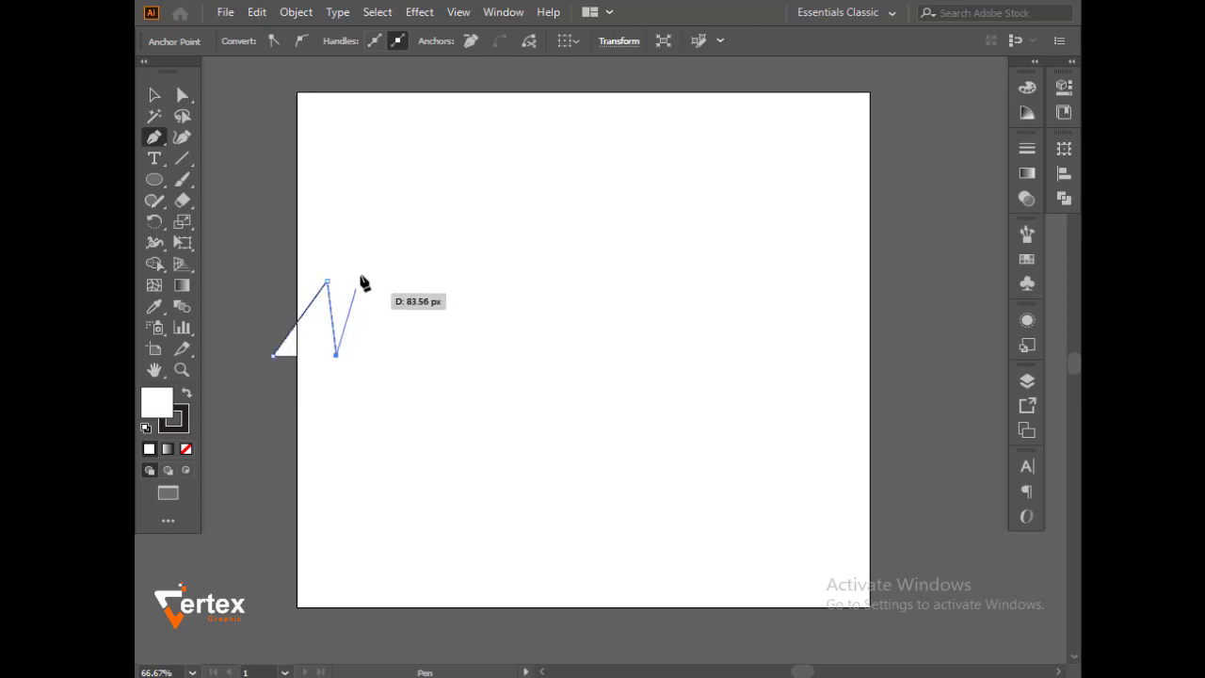
click(391, 178)
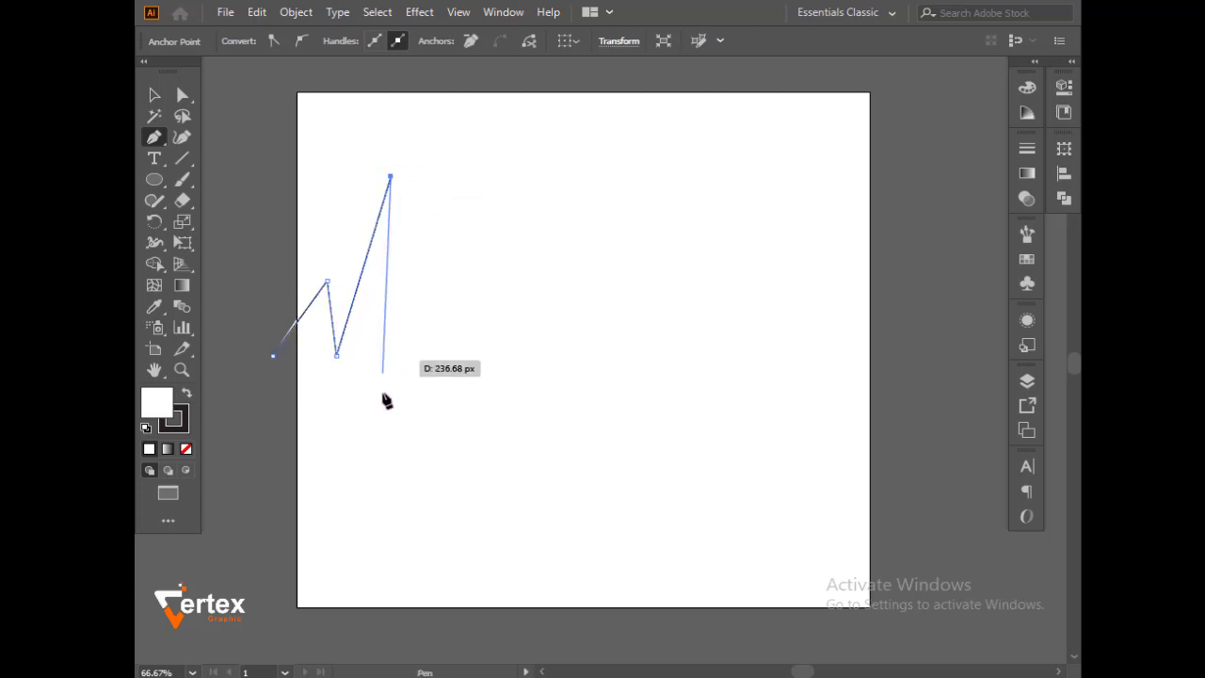
click(447, 373)
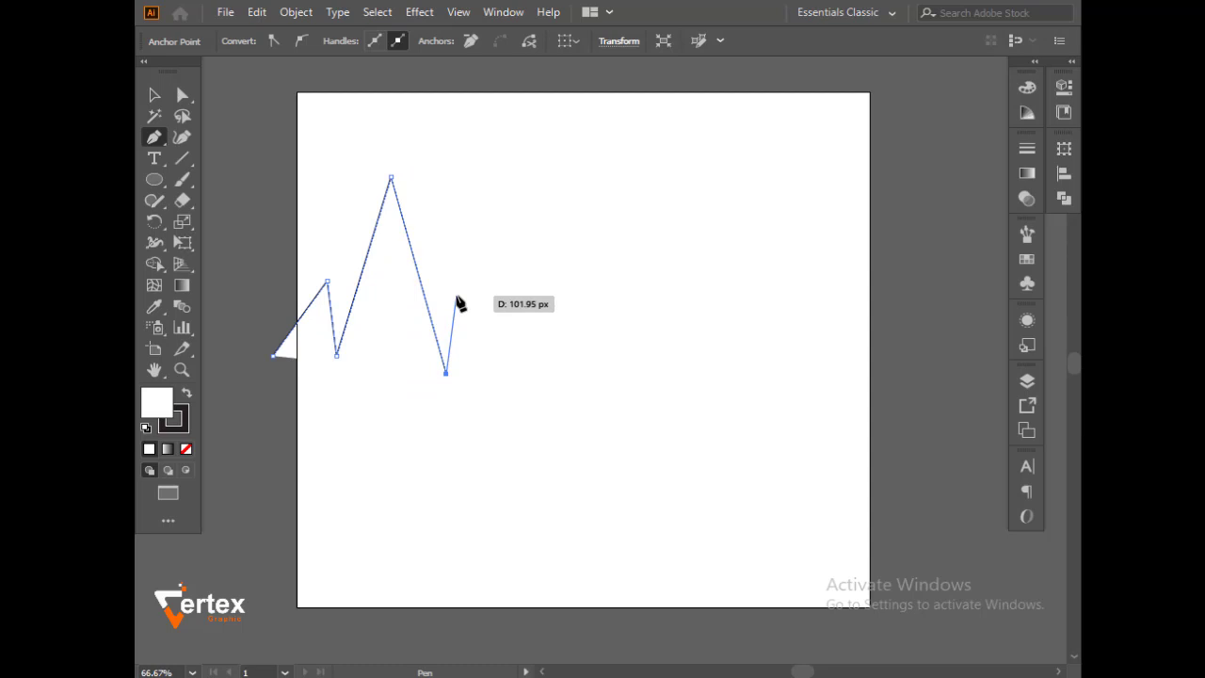
click(457, 299)
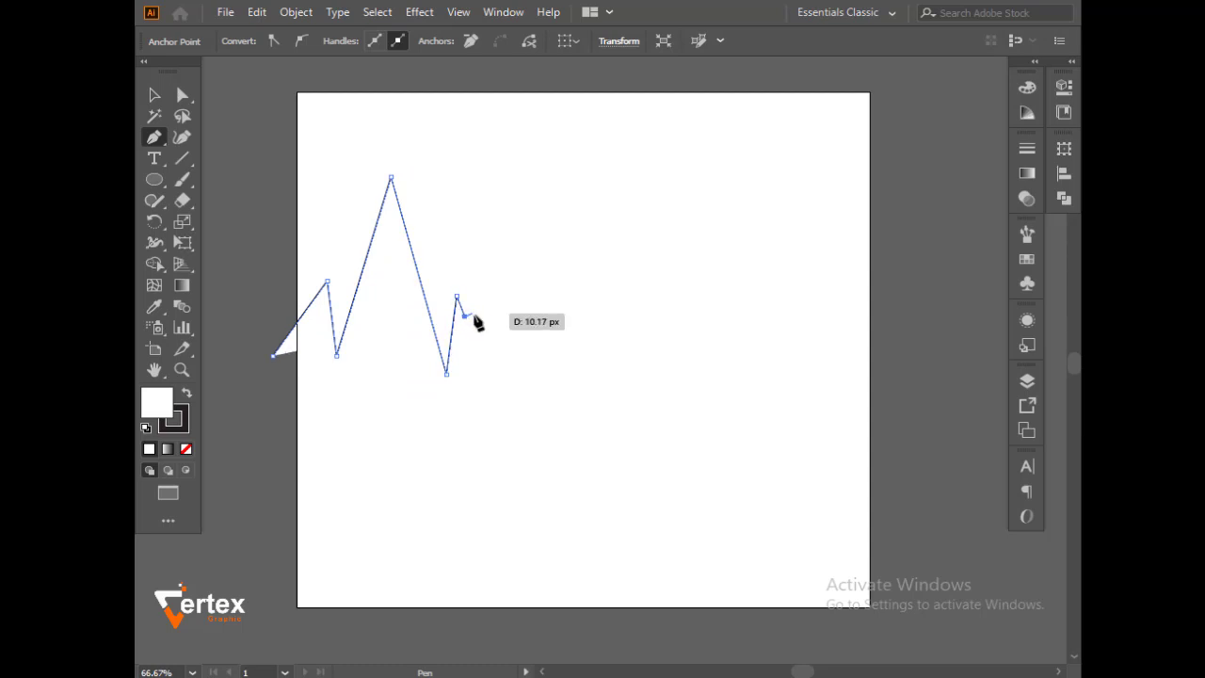
click(516, 319)
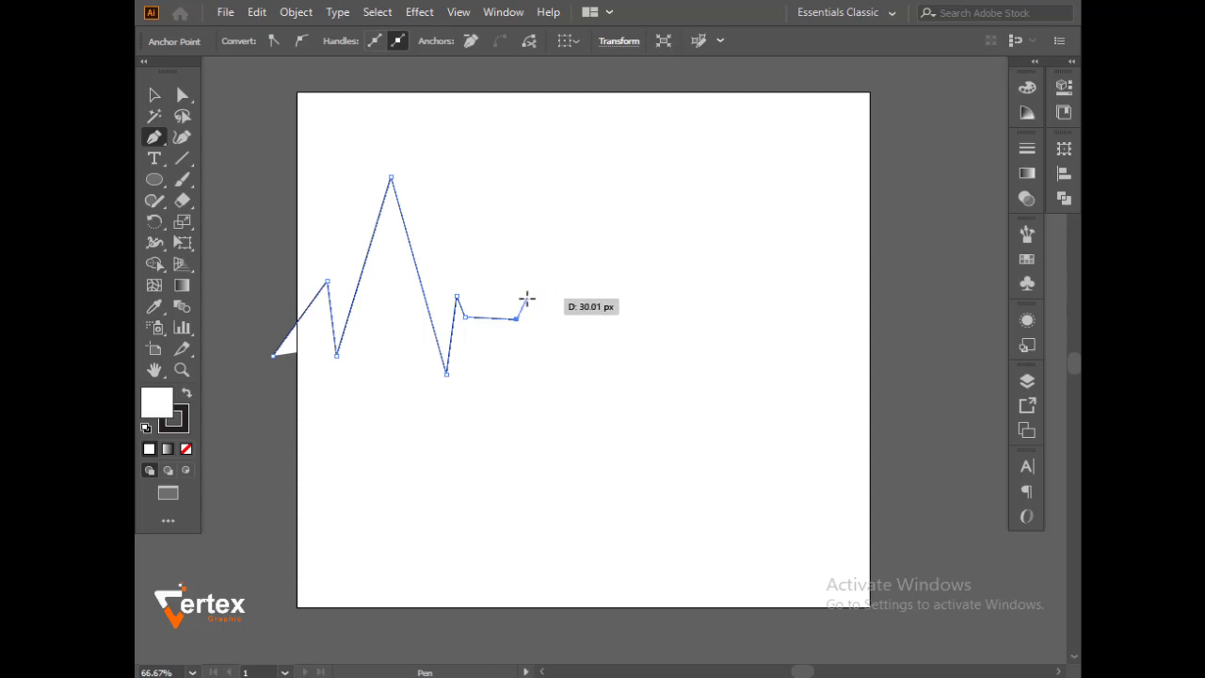
Continue the zigzag rightward and end it past the artboard's right edge.
click(537, 240)
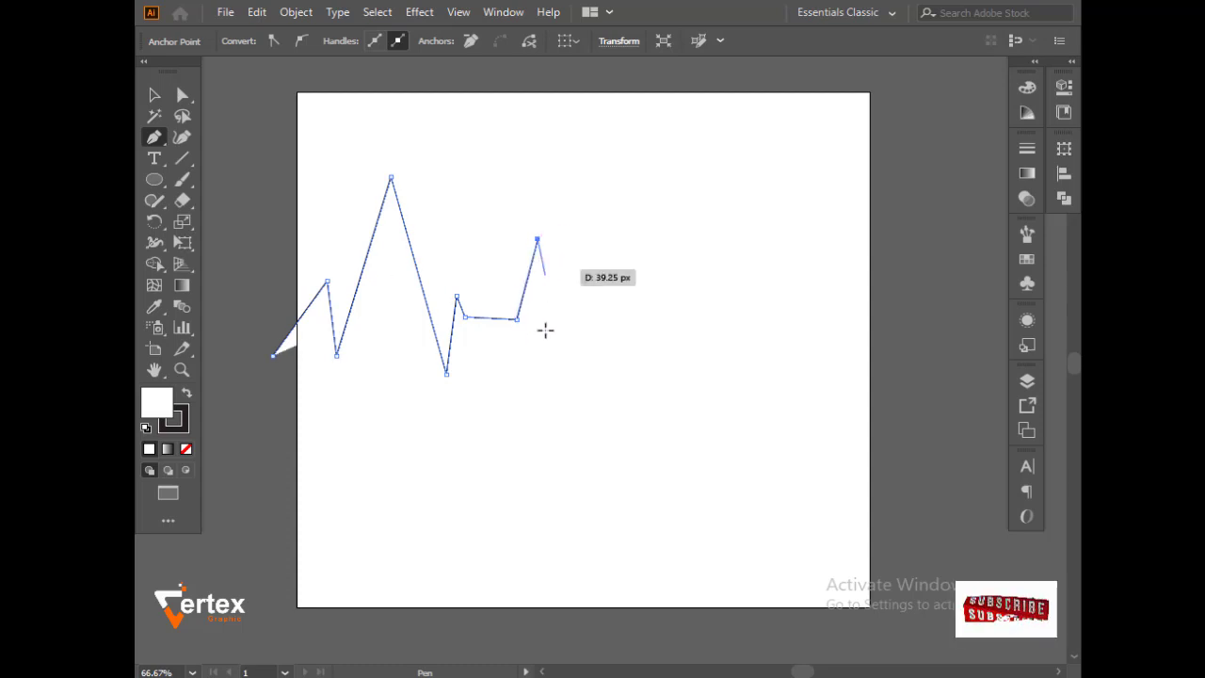
click(594, 384)
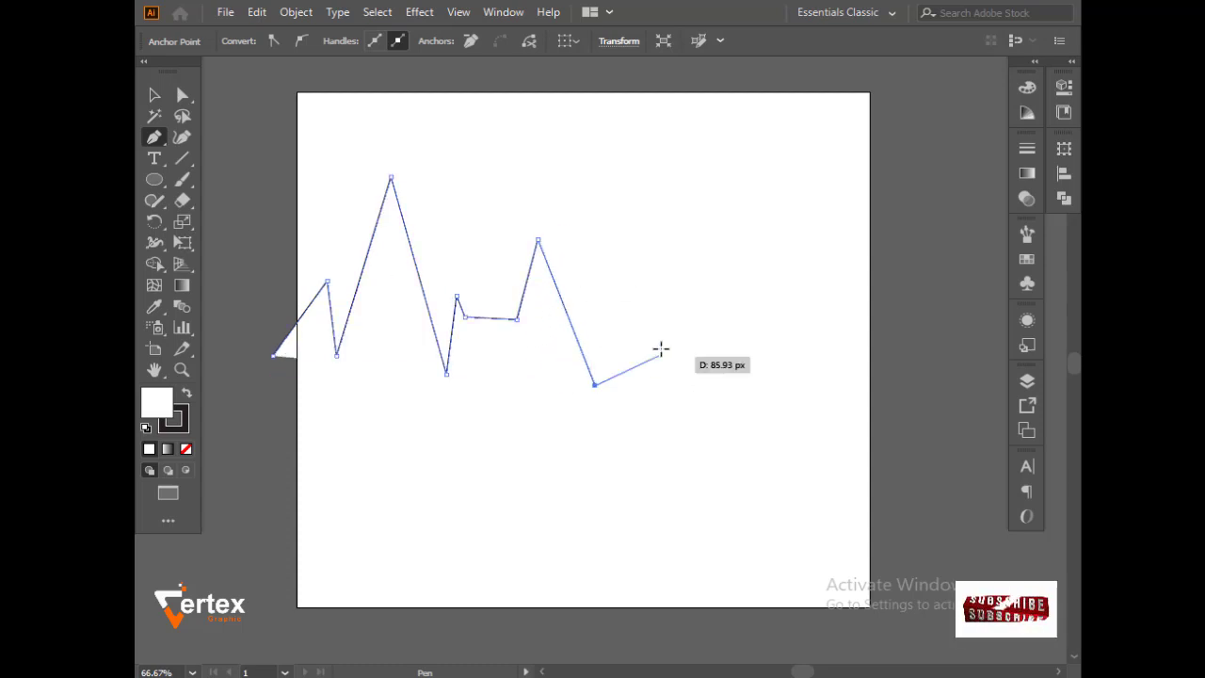
click(628, 306)
click(694, 302)
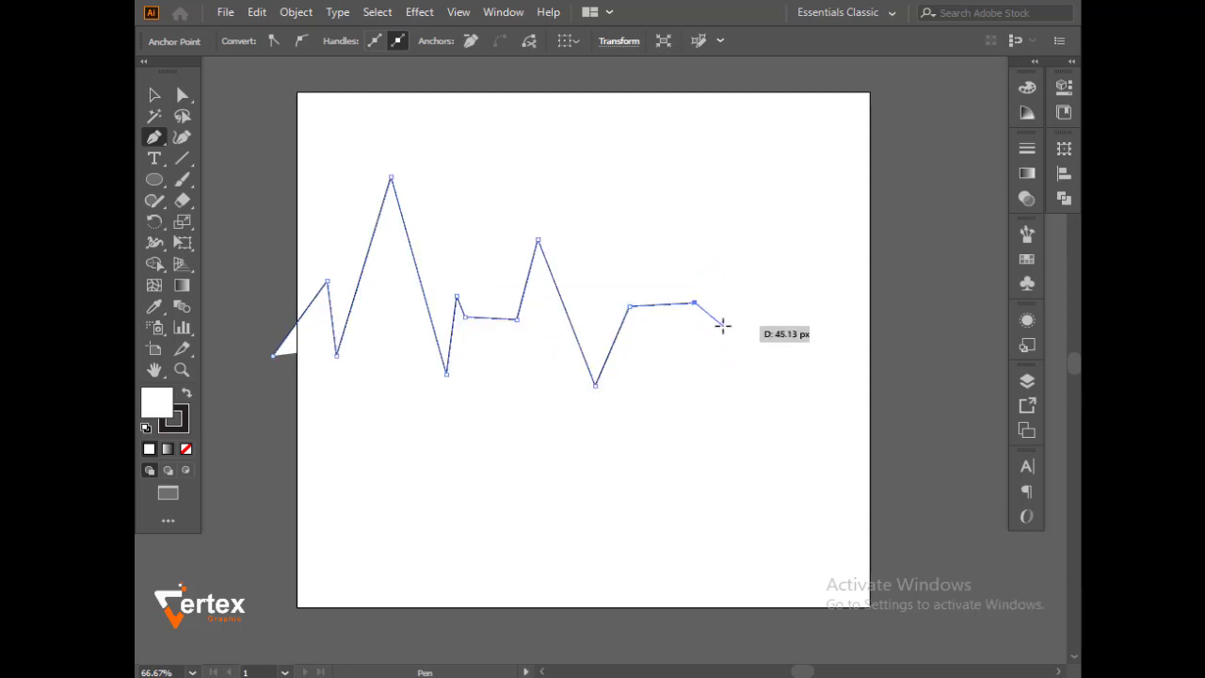
click(726, 330)
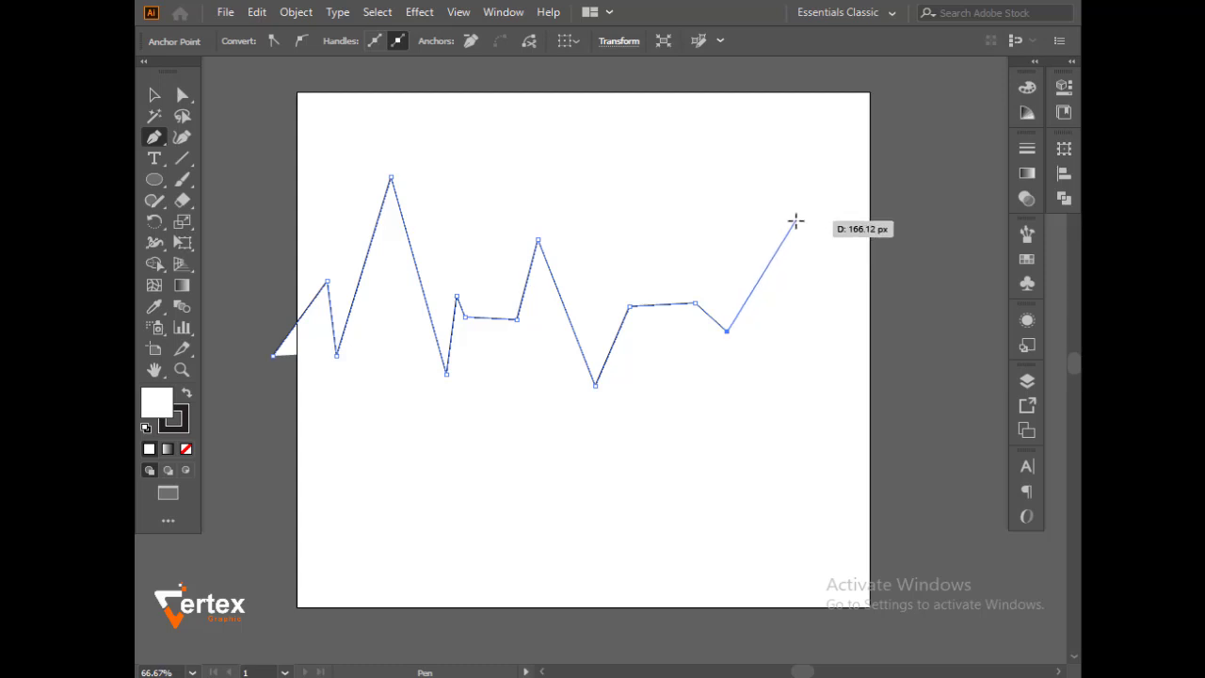
click(796, 220)
click(846, 403)
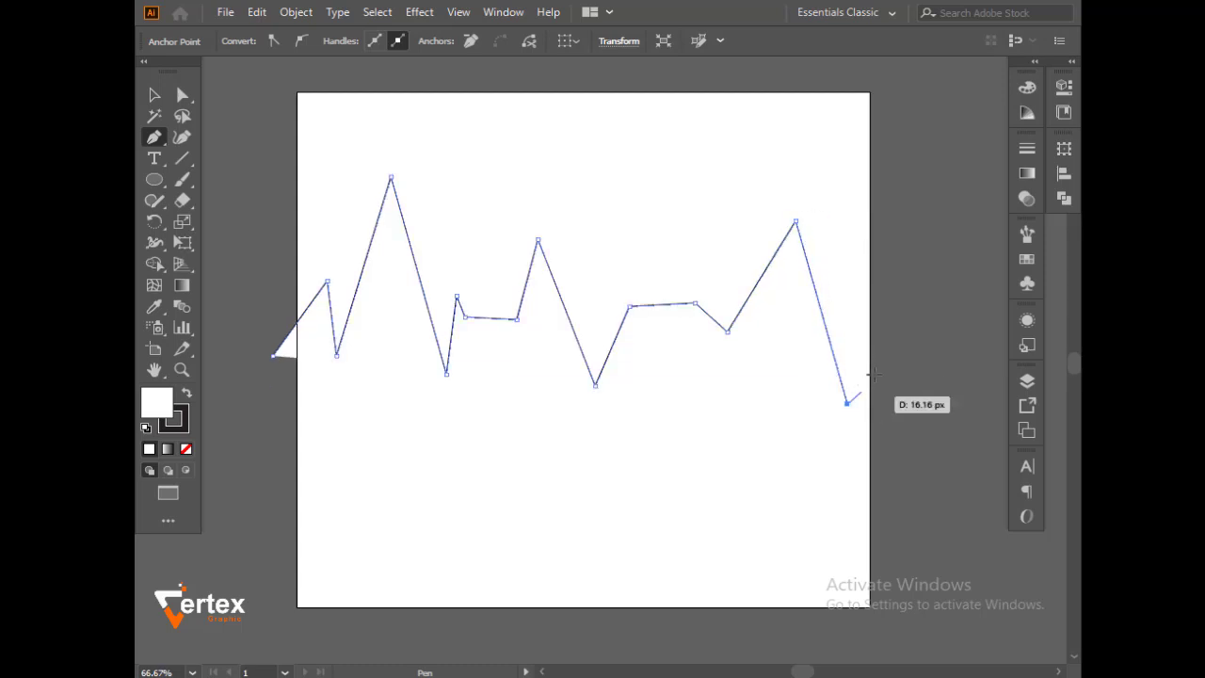
click(902, 307)
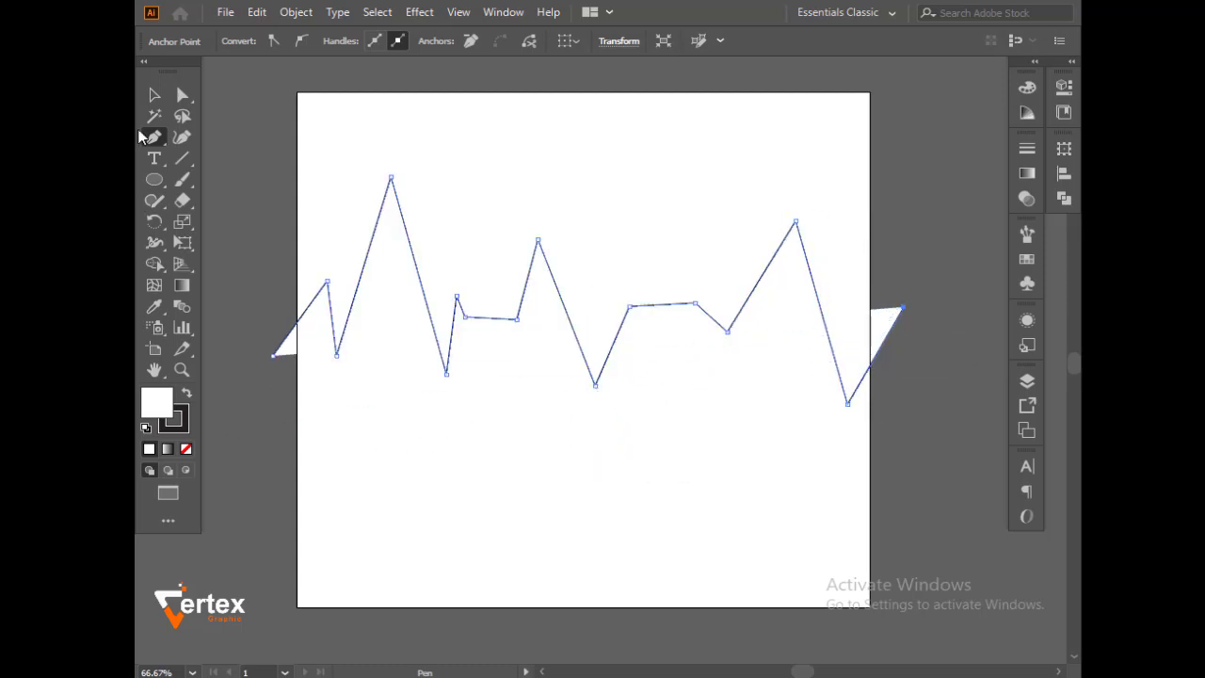
click(160, 95)
Give the zigzag path no fill and a 0.25 pt stroke, then deselect it.
click(282, 250)
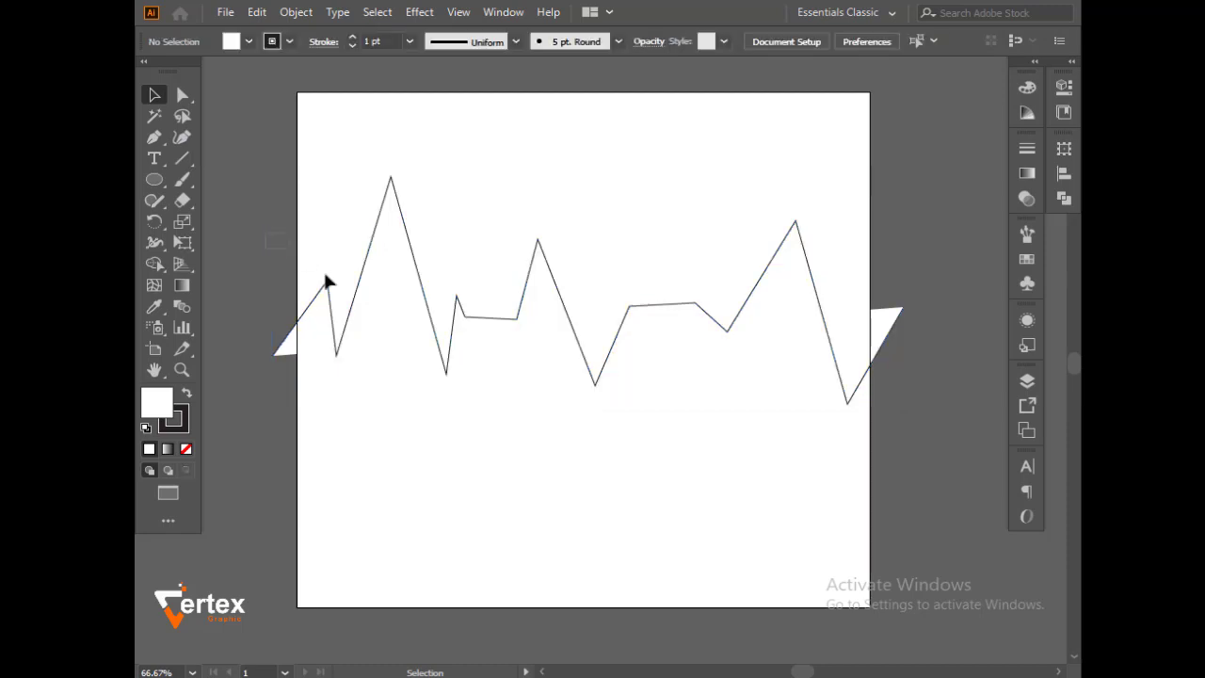
click(325, 278)
click(249, 41)
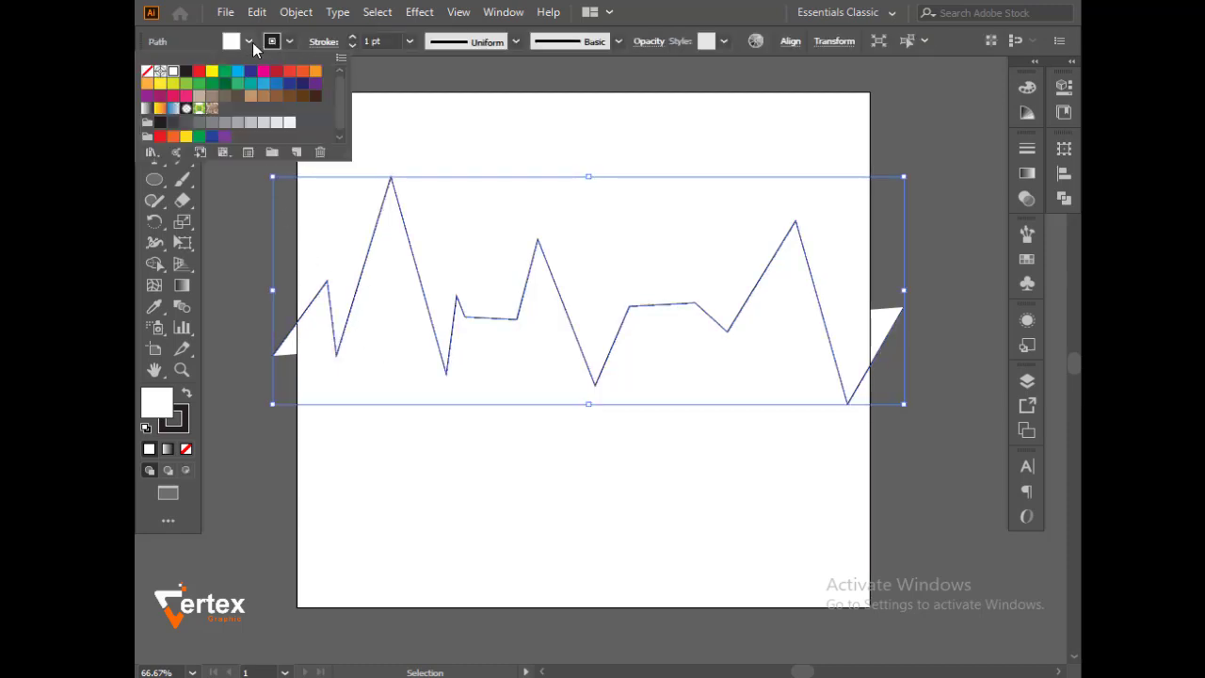
click(147, 72)
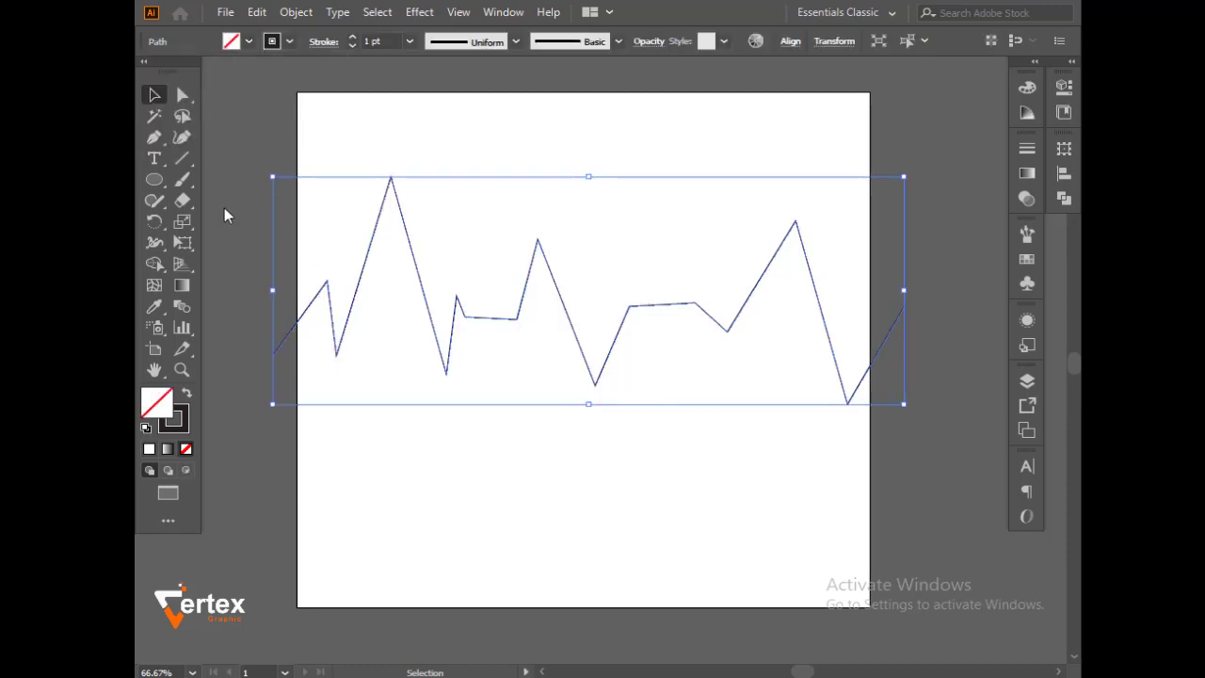
mouse_move(247, 233)
mouse_down()
mouse_move(415, 375)
mouse_move(354, 119)
mouse_up()
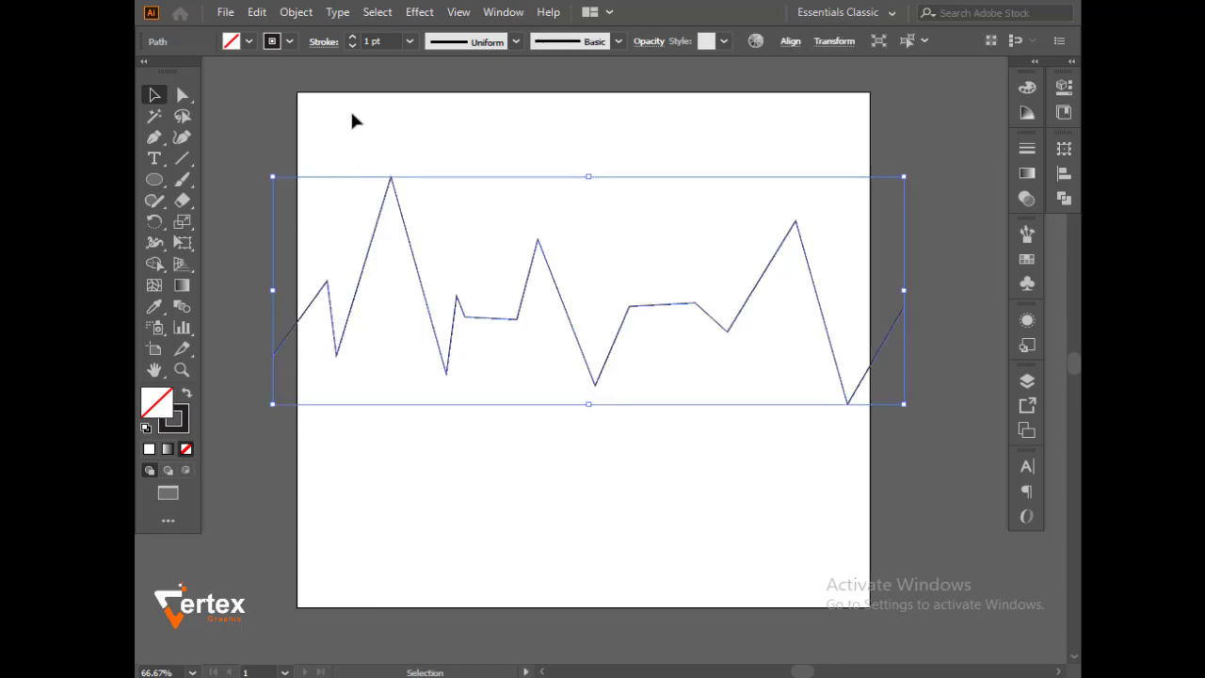
click(354, 45)
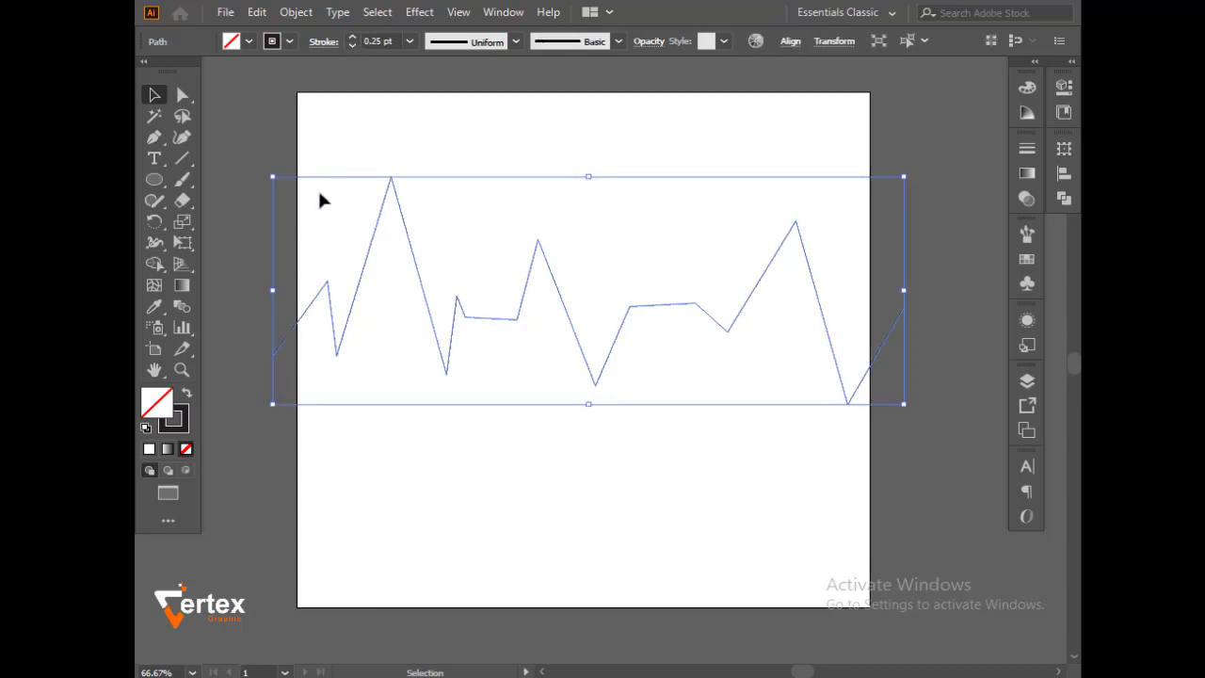
click(252, 138)
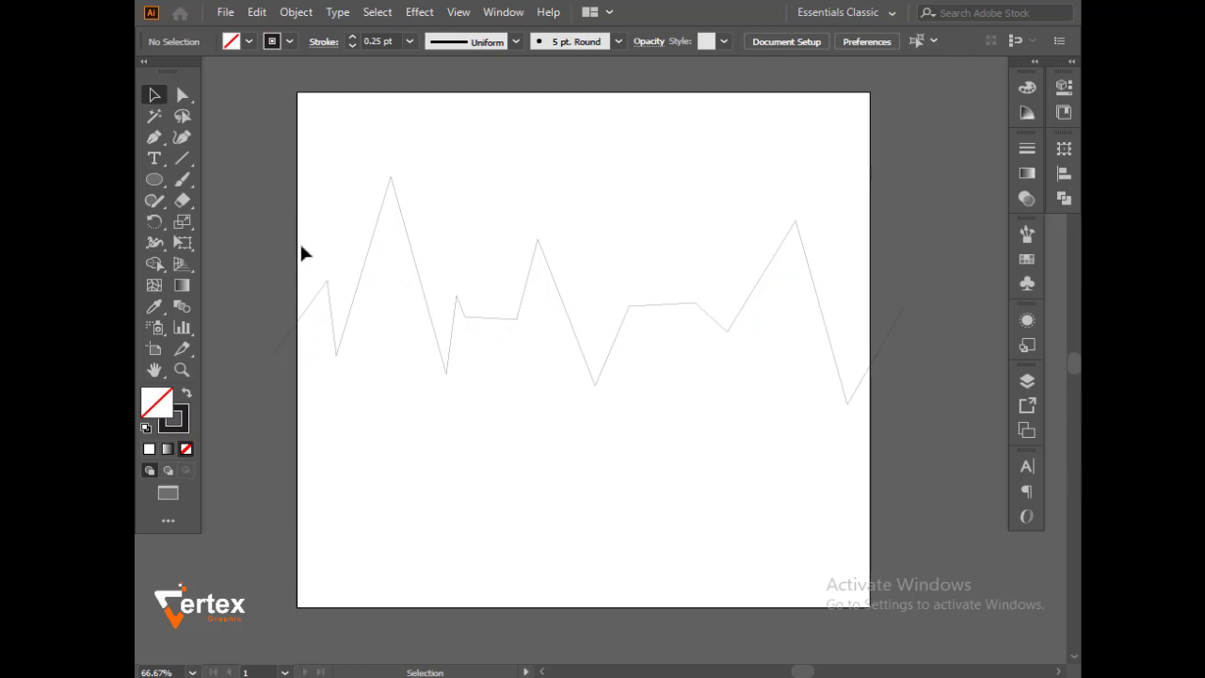
Shift-constrain a copy of the zigzag line directly below, then select both lines.
mouse_move(303, 252)
mouse_down()
mouse_move(445, 363)
mouse_move(443, 534)
mouse_up()
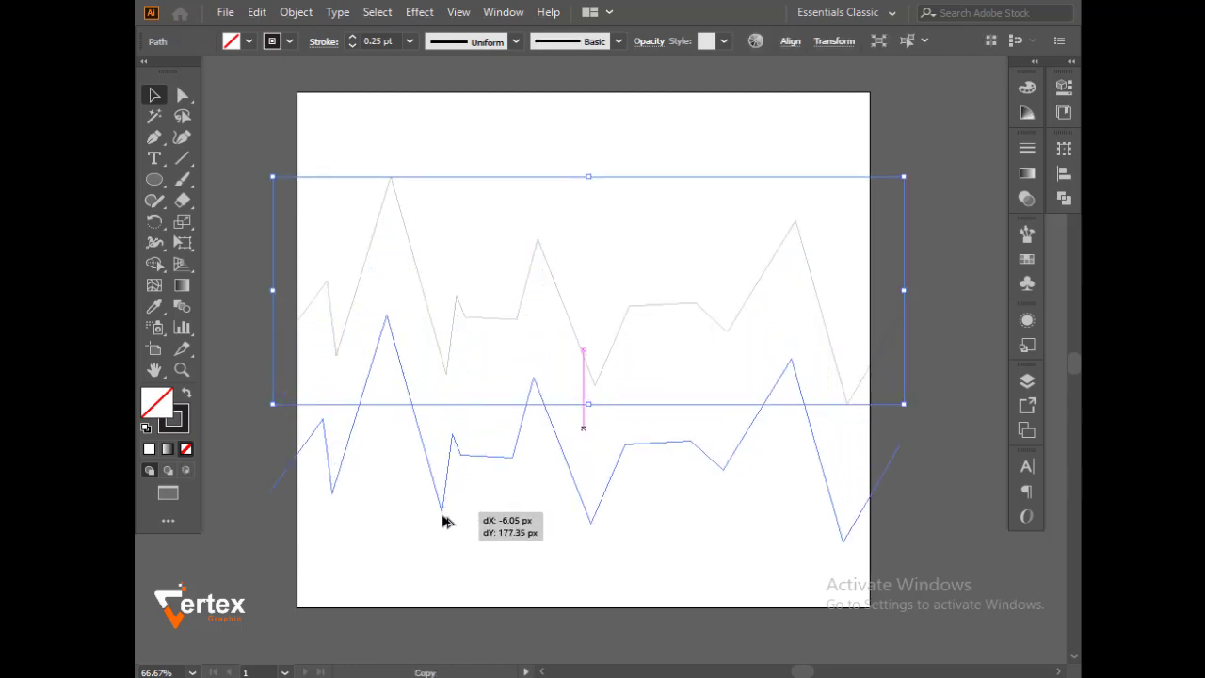
key(shift)
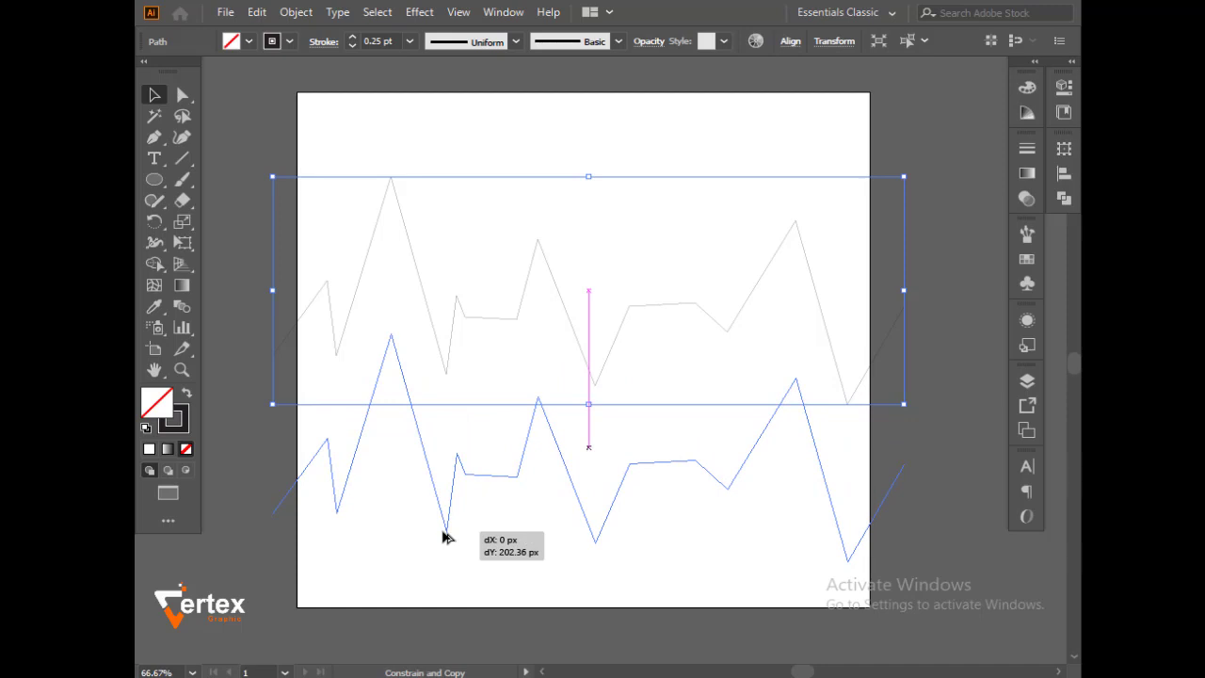
drag(445, 535, 447, 533)
click(255, 293)
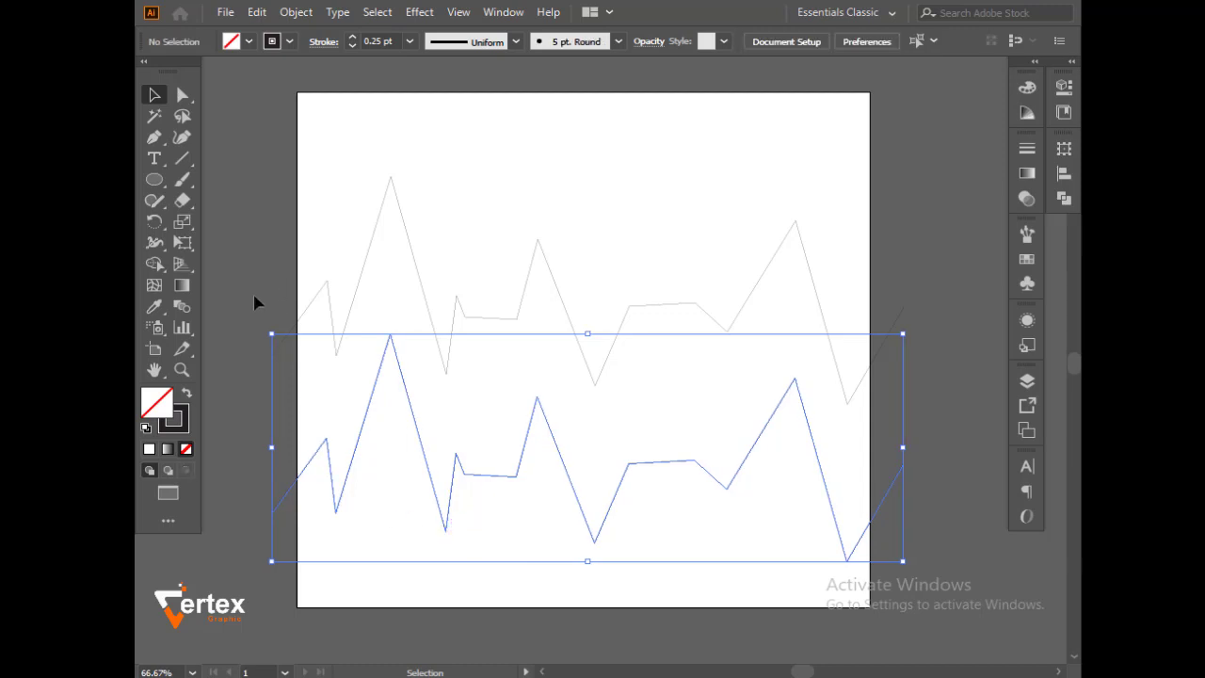
drag(246, 316, 330, 510)
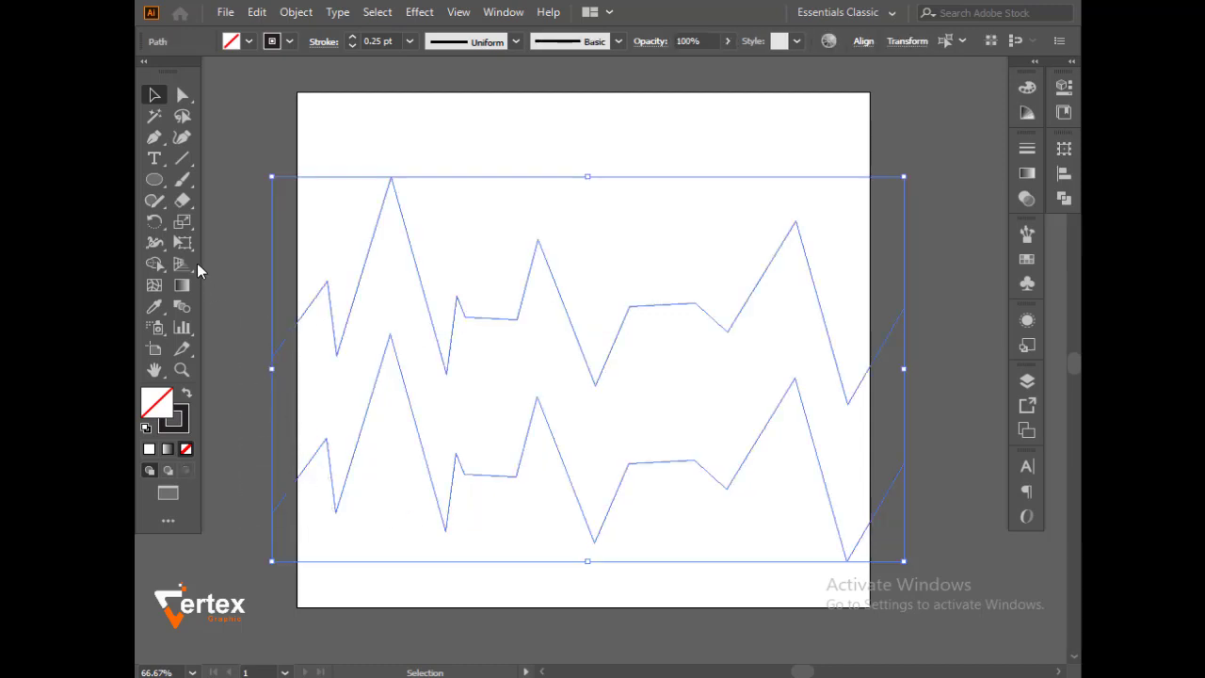
Blend the upper and lower zigzag lines with the Blend tool and reselect the blend.
click(184, 308)
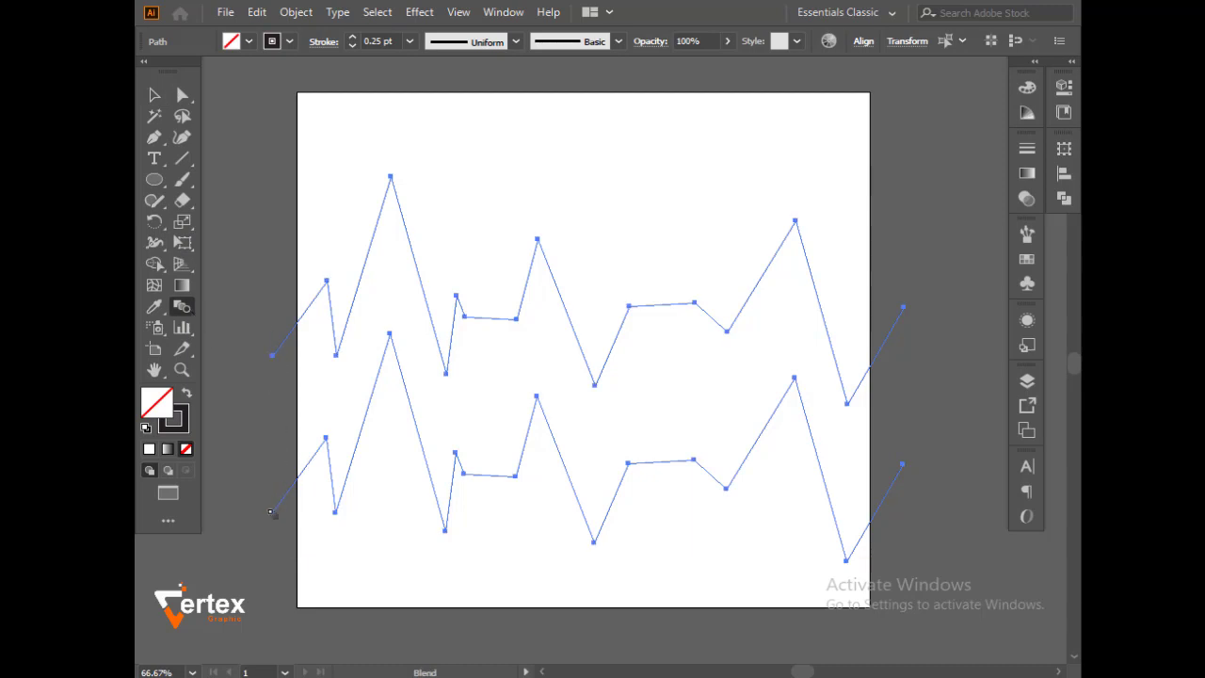
click(272, 514)
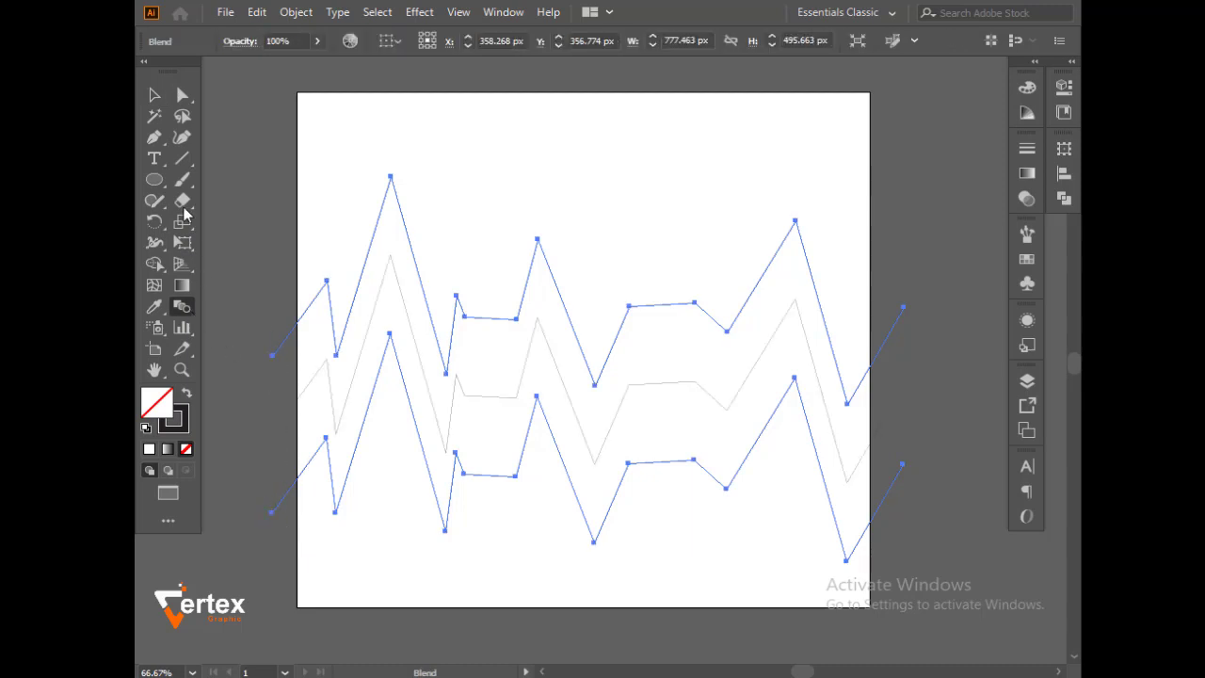
click(154, 95)
click(241, 256)
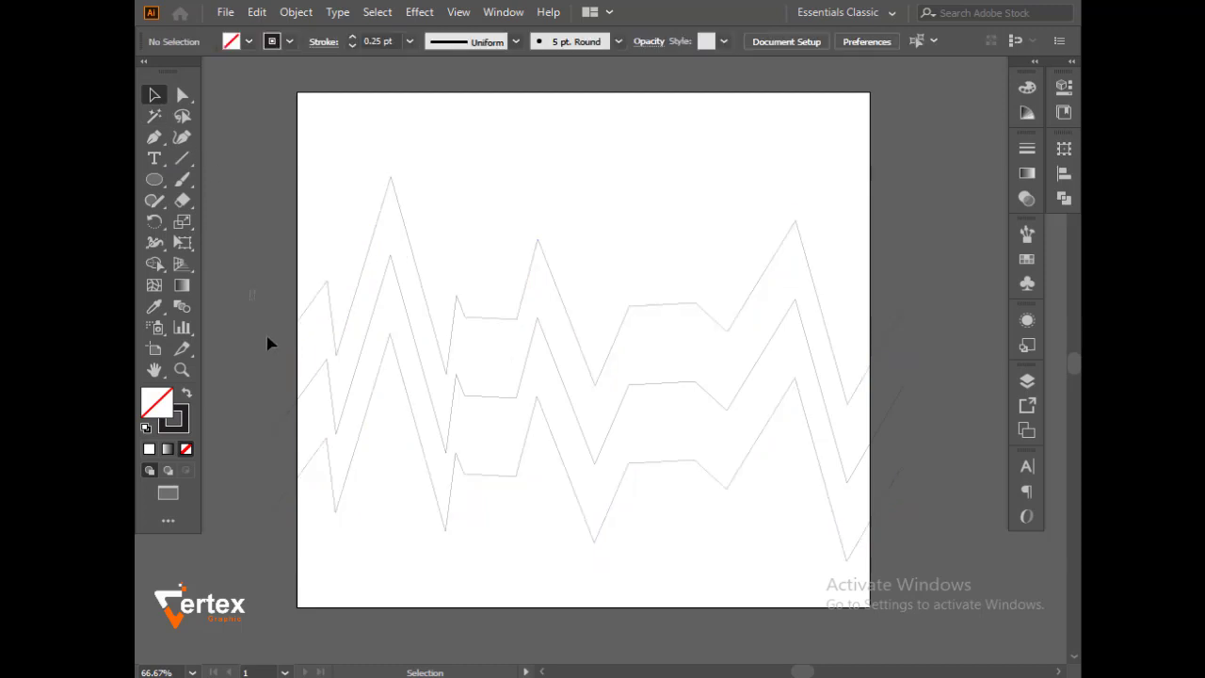
drag(249, 289, 317, 521)
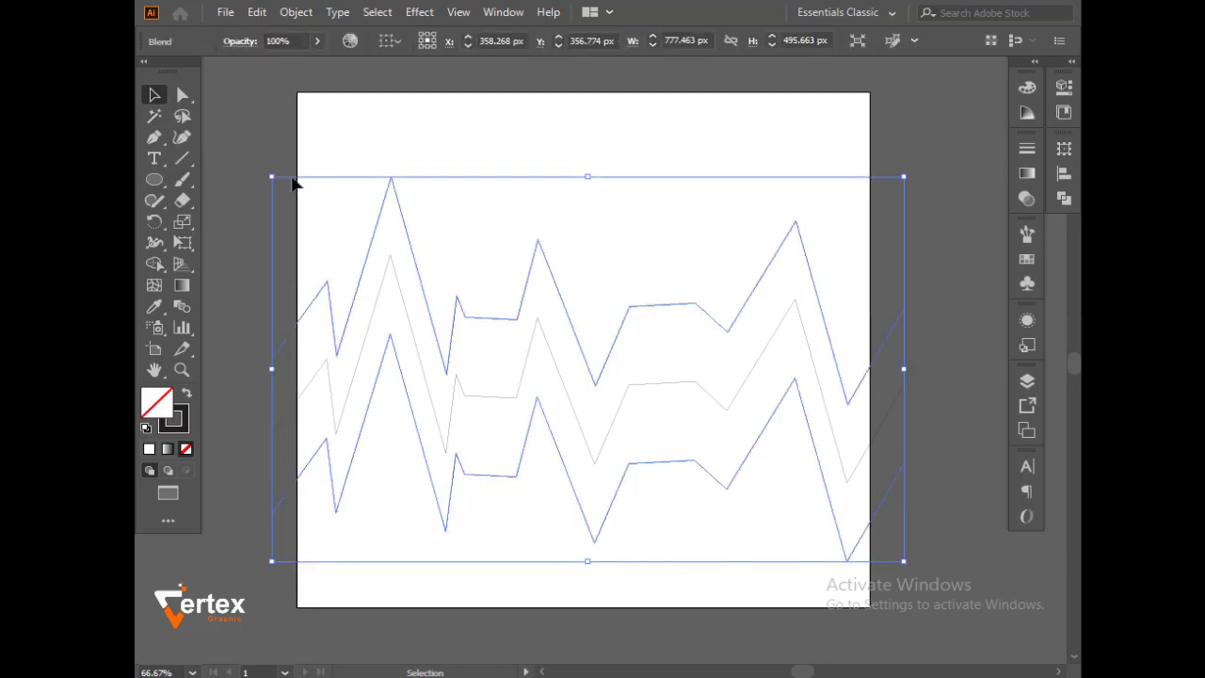
click(295, 12)
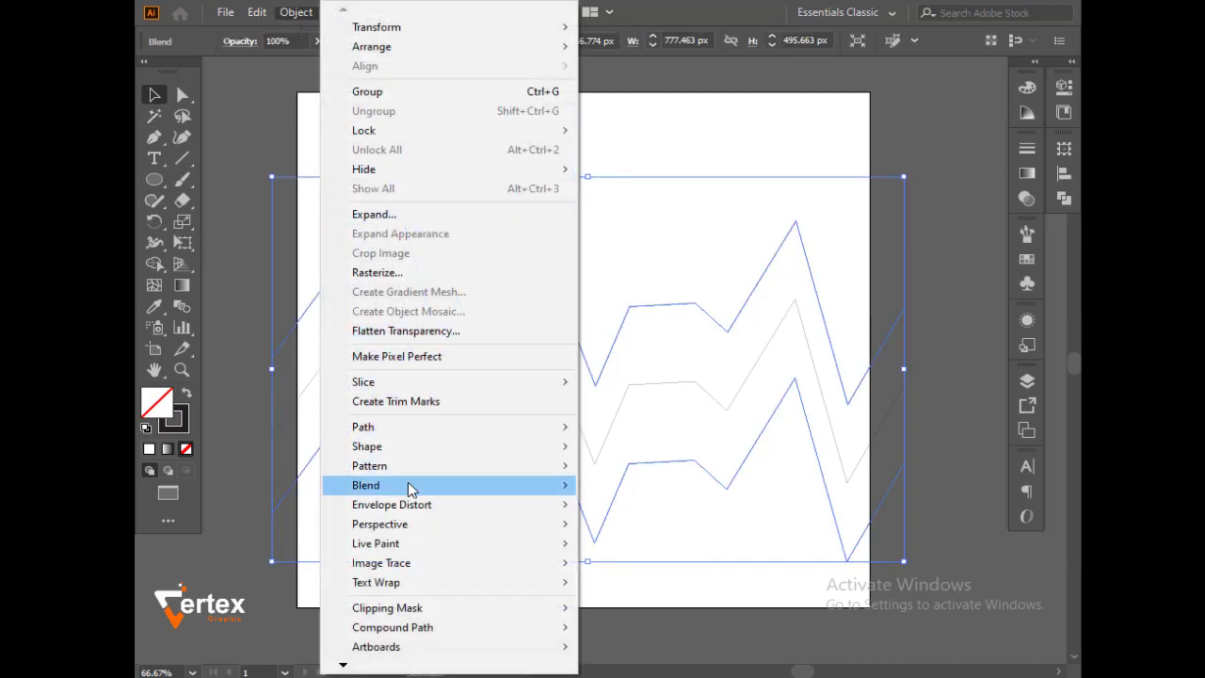
mouse_move(366, 484)
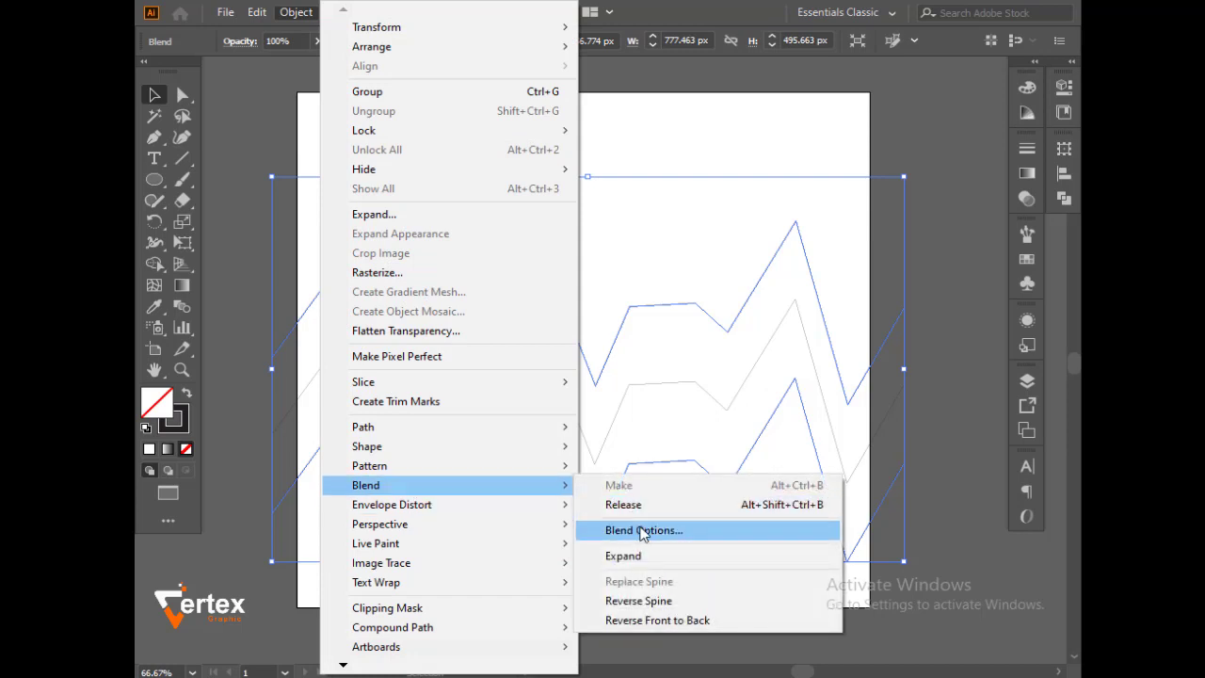
Set Blend Options to Specified Steps with 24 steps, previewing the result.
click(643, 531)
click(614, 242)
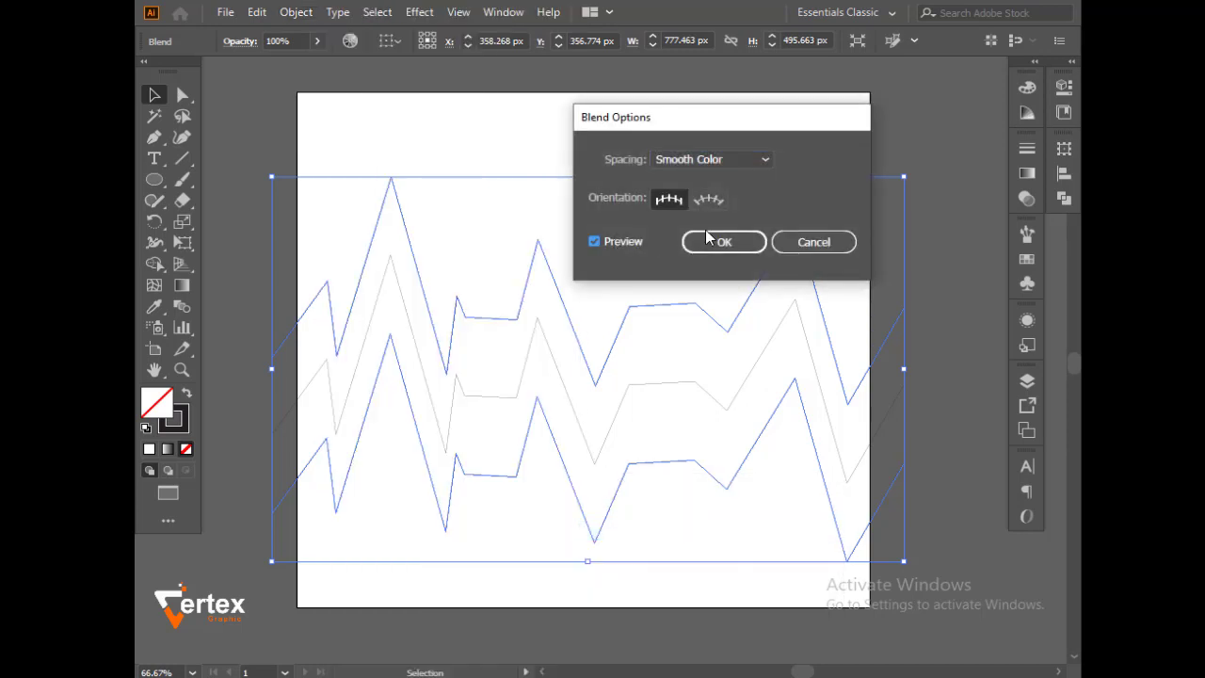
click(758, 160)
click(726, 199)
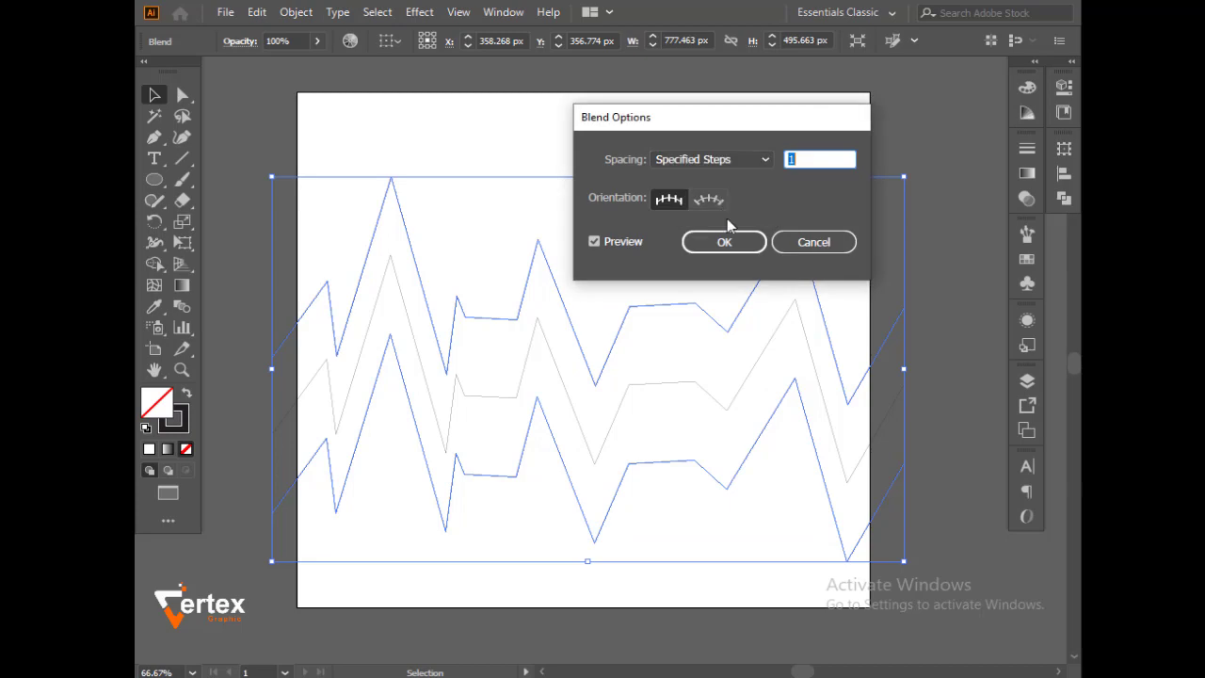
key(Up)
key(Up)
key(Up)
key(Up)
key(Up)
key(Up)
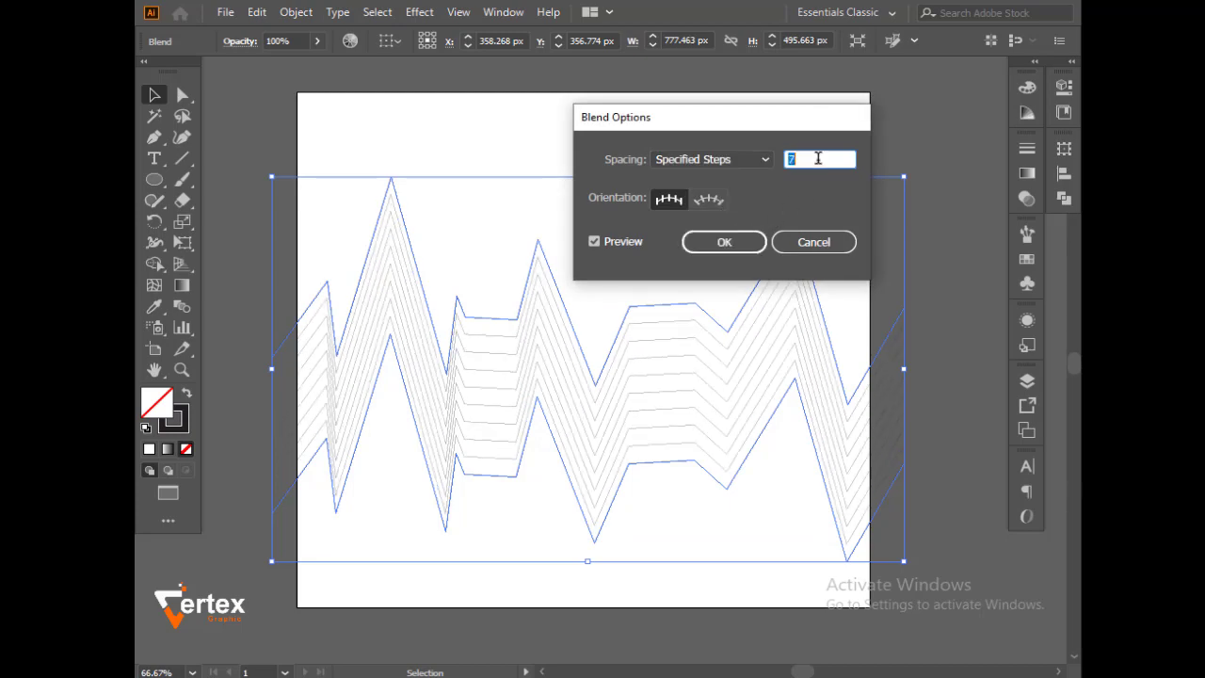
key(Up)
key(Up)
key(Up)
key(Up)
key(Up)
key(Up)
key(Up)
key(Up)
key(Up)
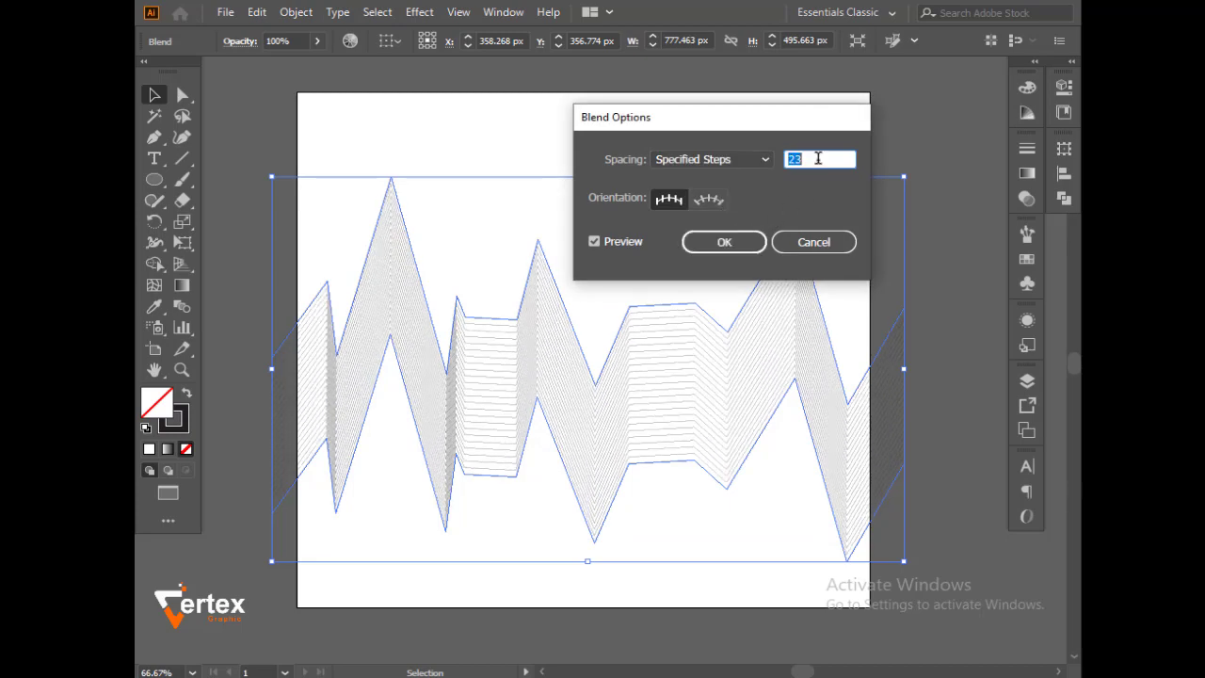
key(Up)
key(Up)
key(Up)
key(Up)
key(Up)
key(Up)
key(Up)
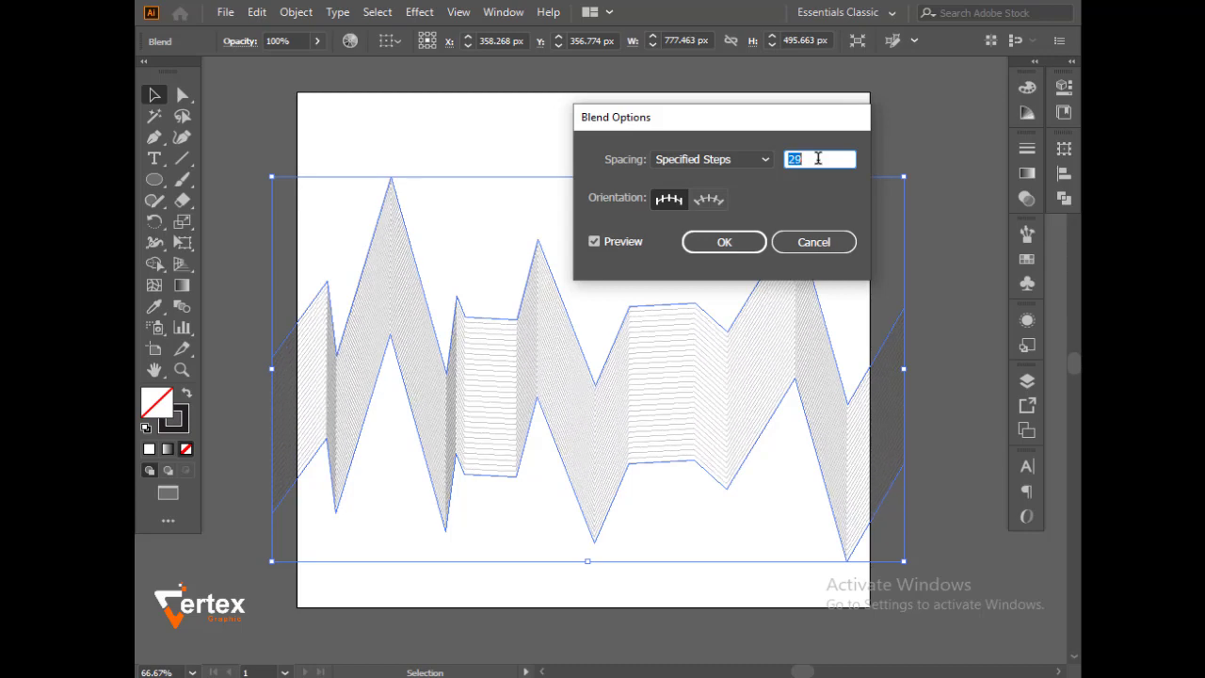
key(Up)
key(Up)
key(Down)
key(Down)
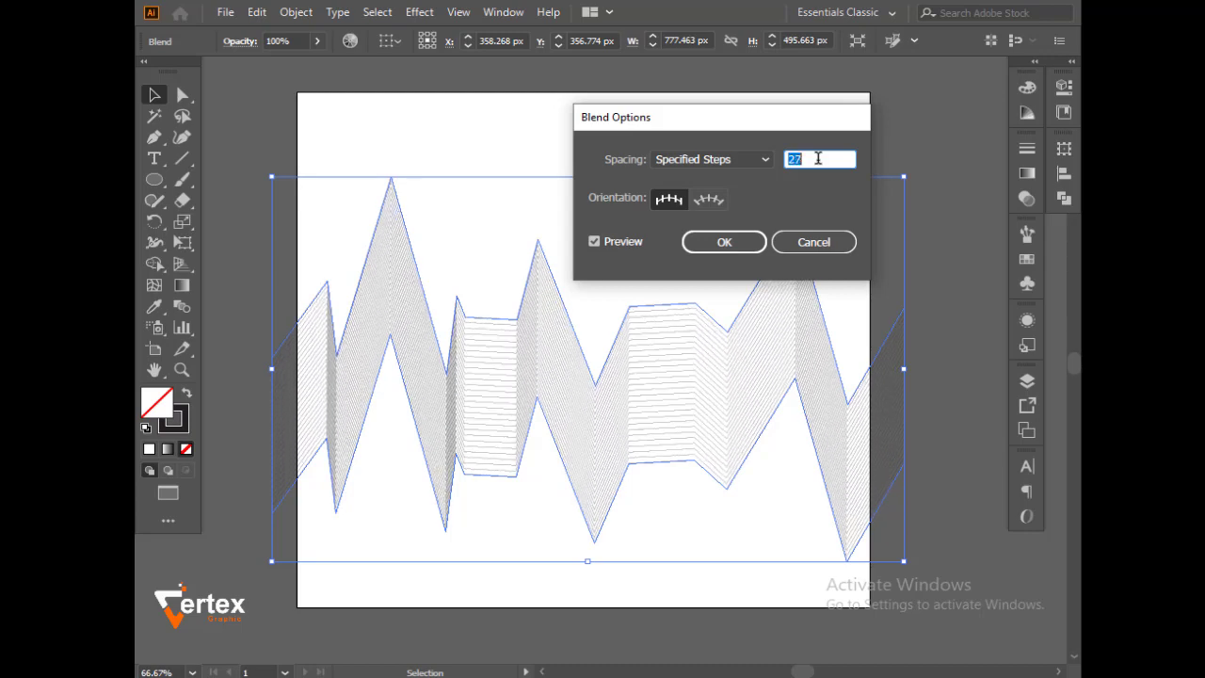
key(Down)
key(Down)
key(Down)
key(Down)
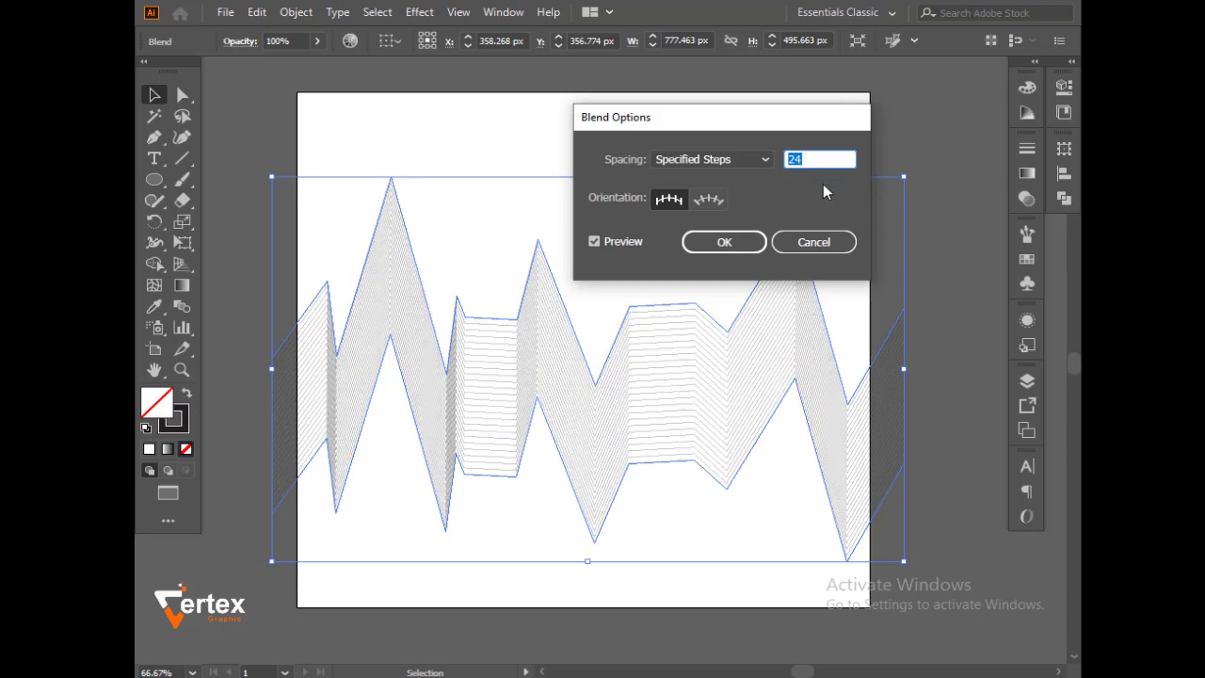
click(729, 243)
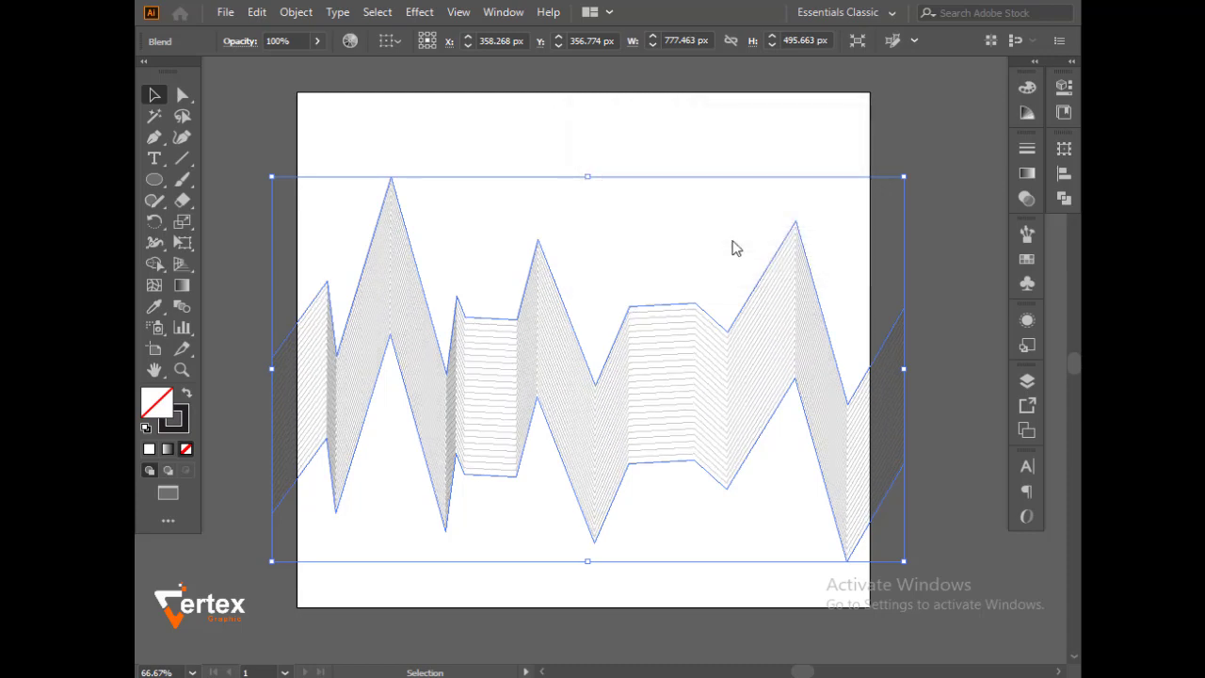
click(234, 123)
mouse_move(269, 167)
mouse_down()
mouse_move(448, 375)
mouse_move(513, 504)
mouse_up()
Expand the blend into a group of separate zigzag lines.
click(296, 13)
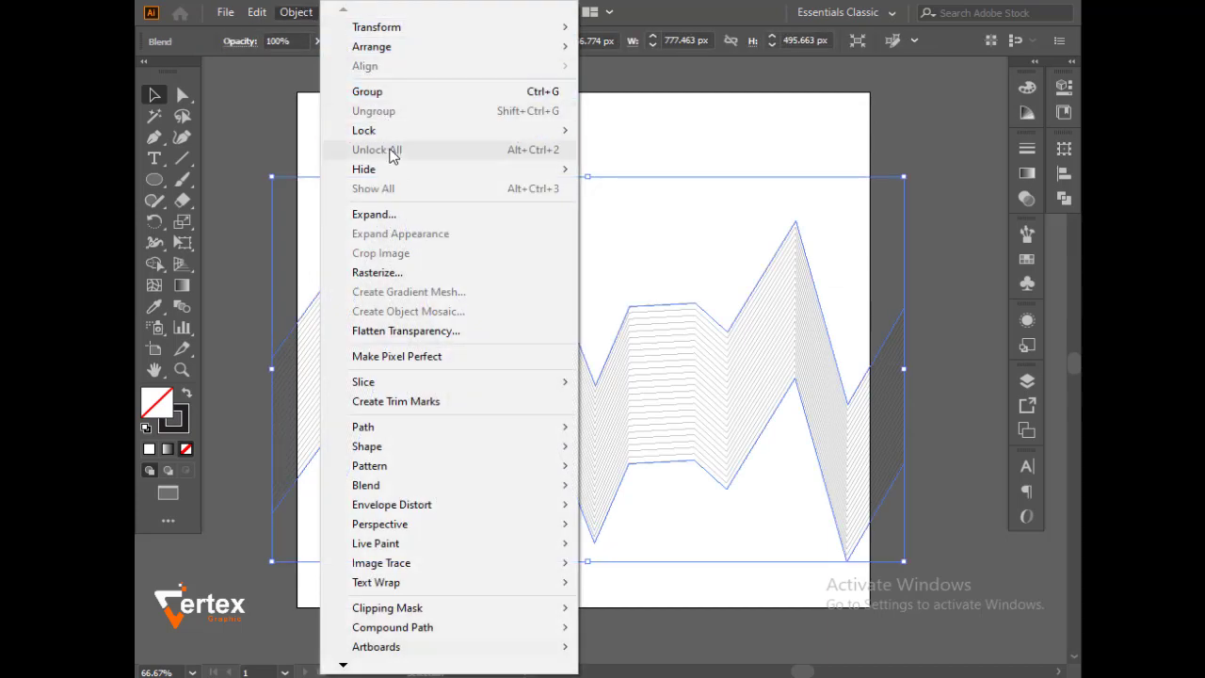
click(396, 215)
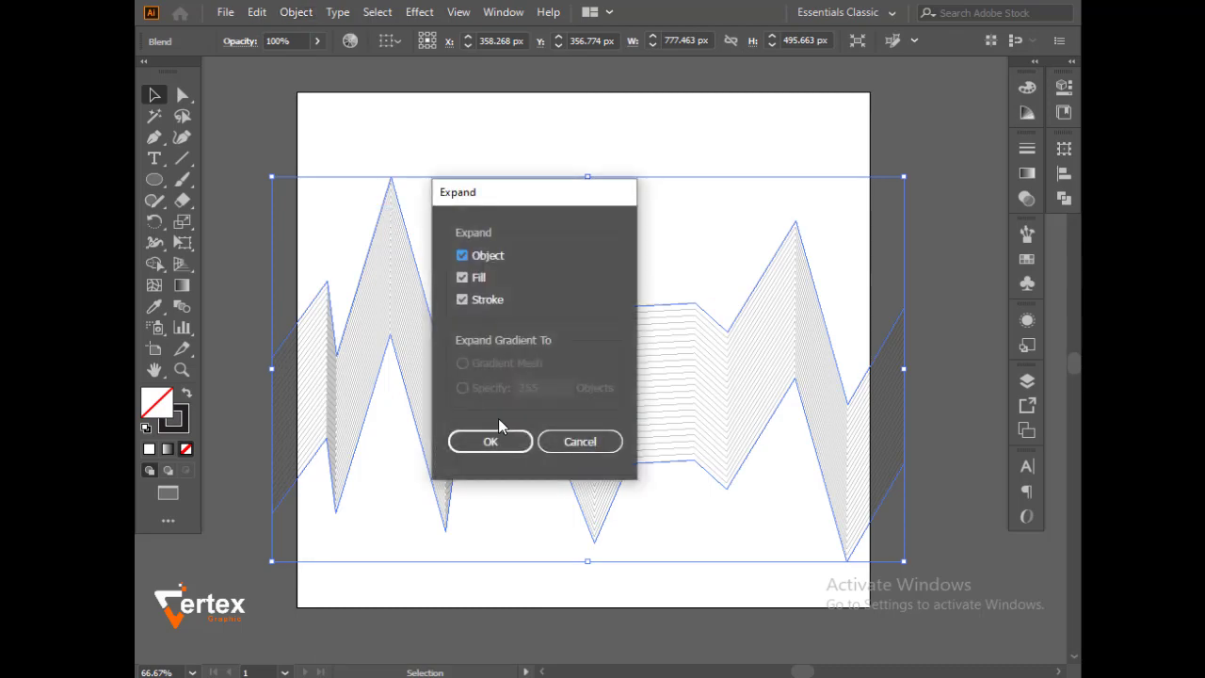
click(491, 442)
Expand the lines again so their strokes become filled outline shapes.
click(296, 13)
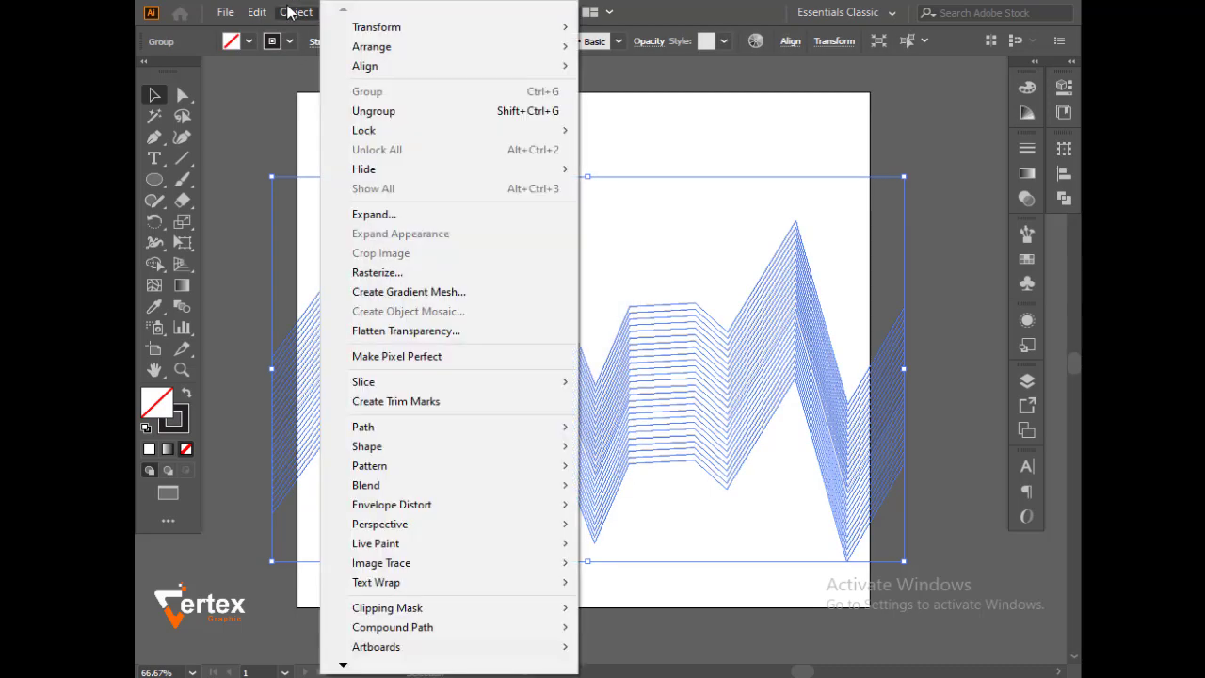
click(377, 214)
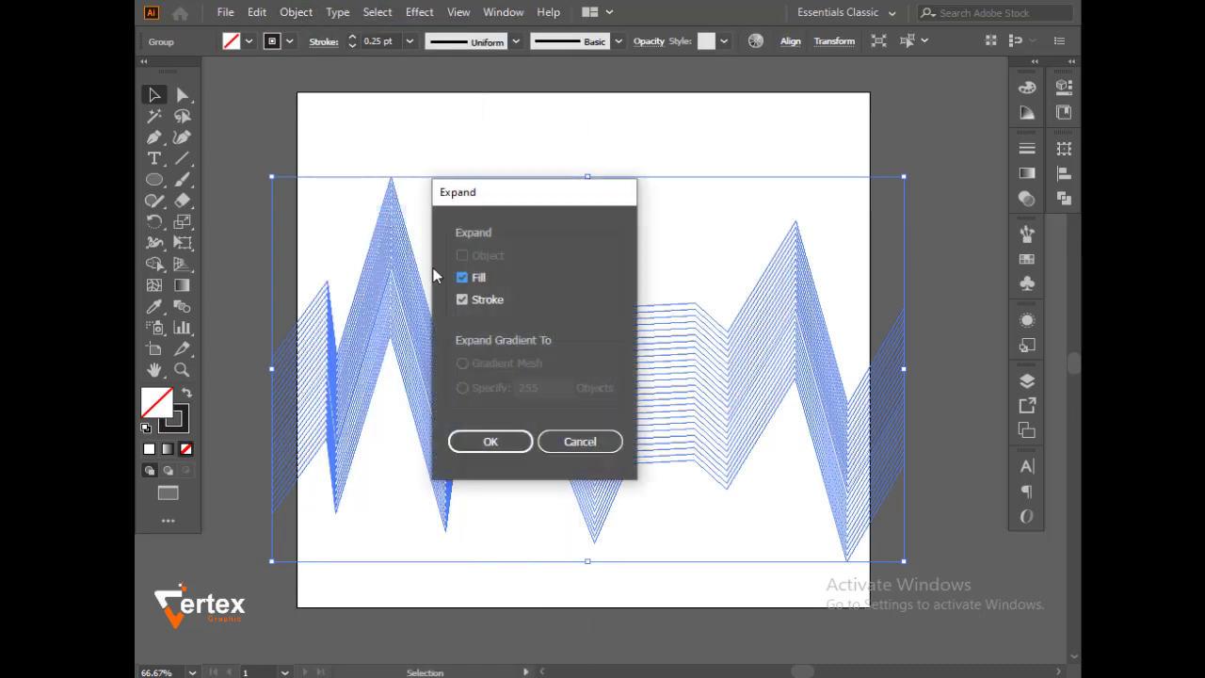
click(488, 442)
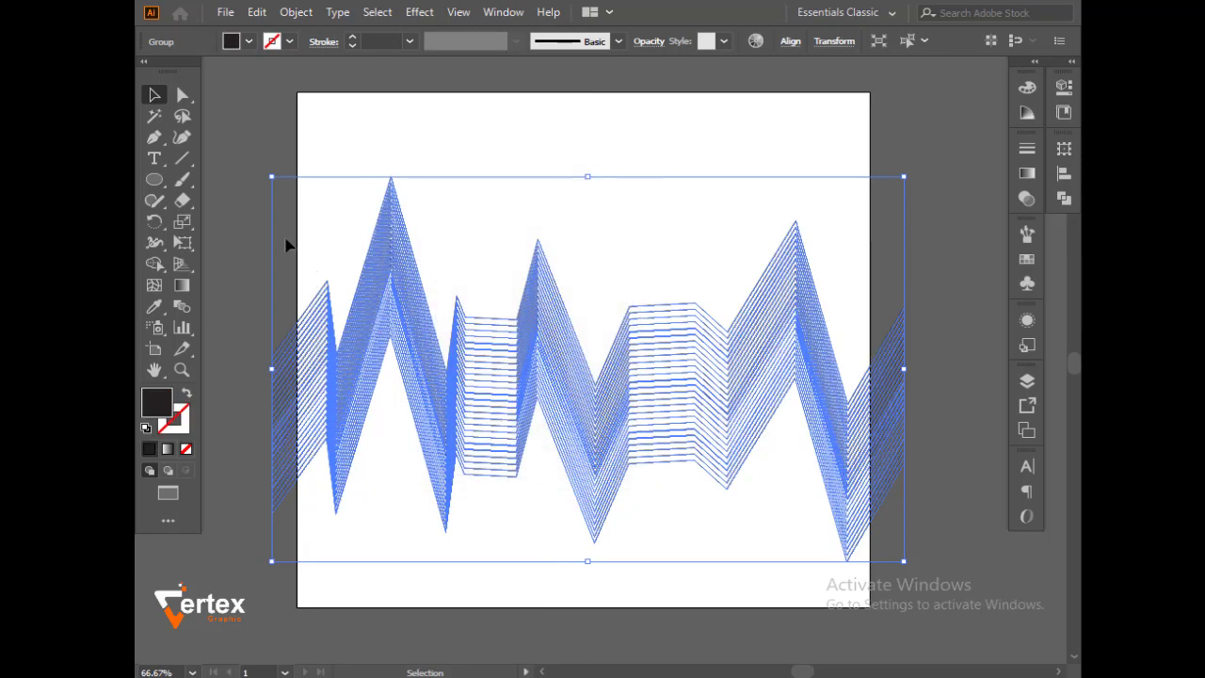
click(241, 207)
Scale the line pattern to about 448 x 286 px and park it left of the artboard.
click(569, 375)
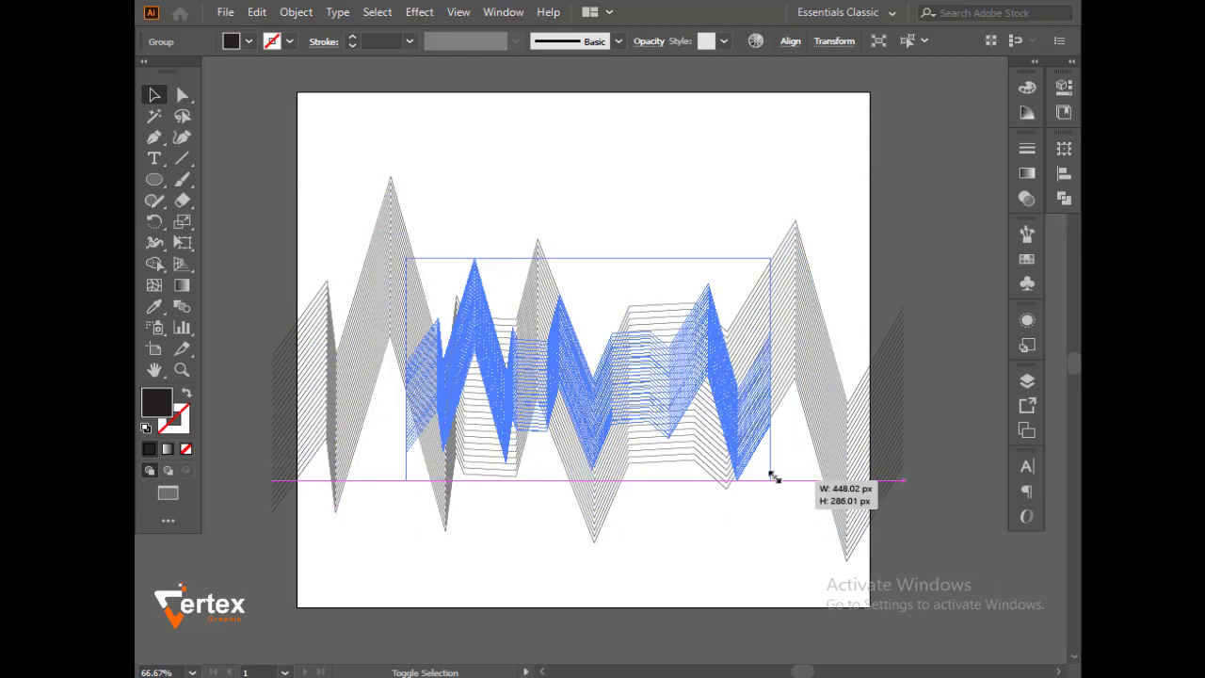
drag(901, 562, 761, 473)
mouse_move(666, 362)
mouse_down()
mouse_move(287, 452)
mouse_move(283, 466)
mouse_up()
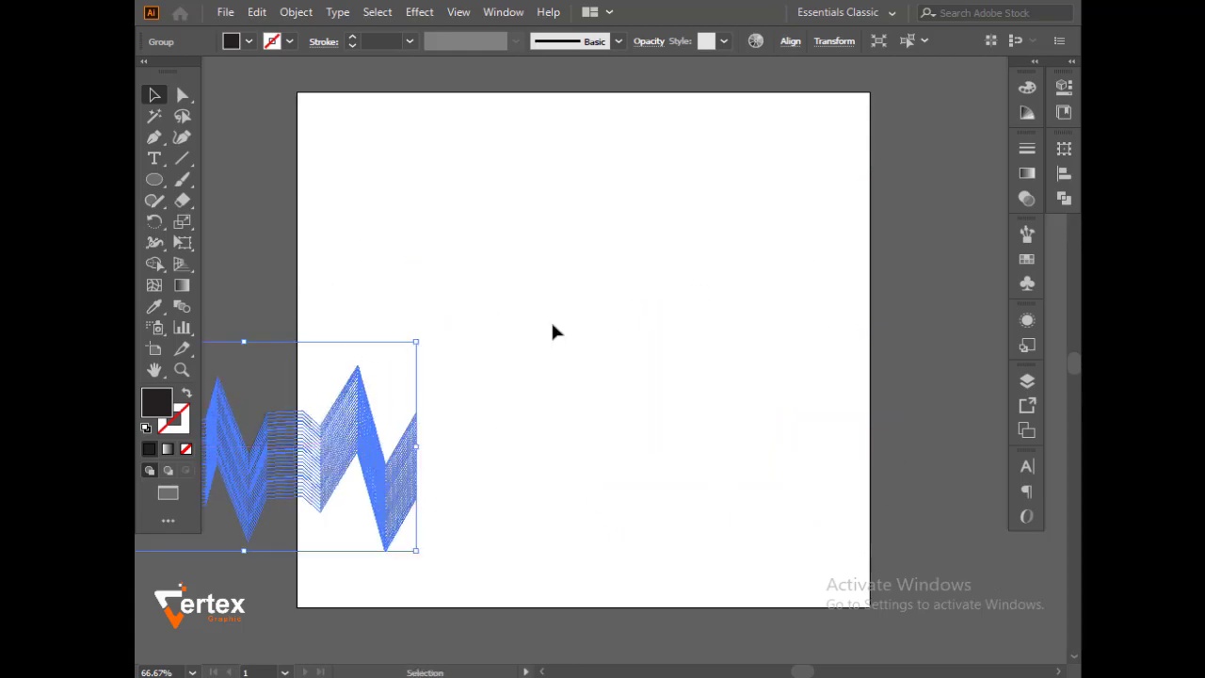
drag(680, 291, 934, 201)
drag(407, 377, 349, 384)
click(558, 251)
drag(610, 238, 550, 309)
drag(697, 297, 515, 299)
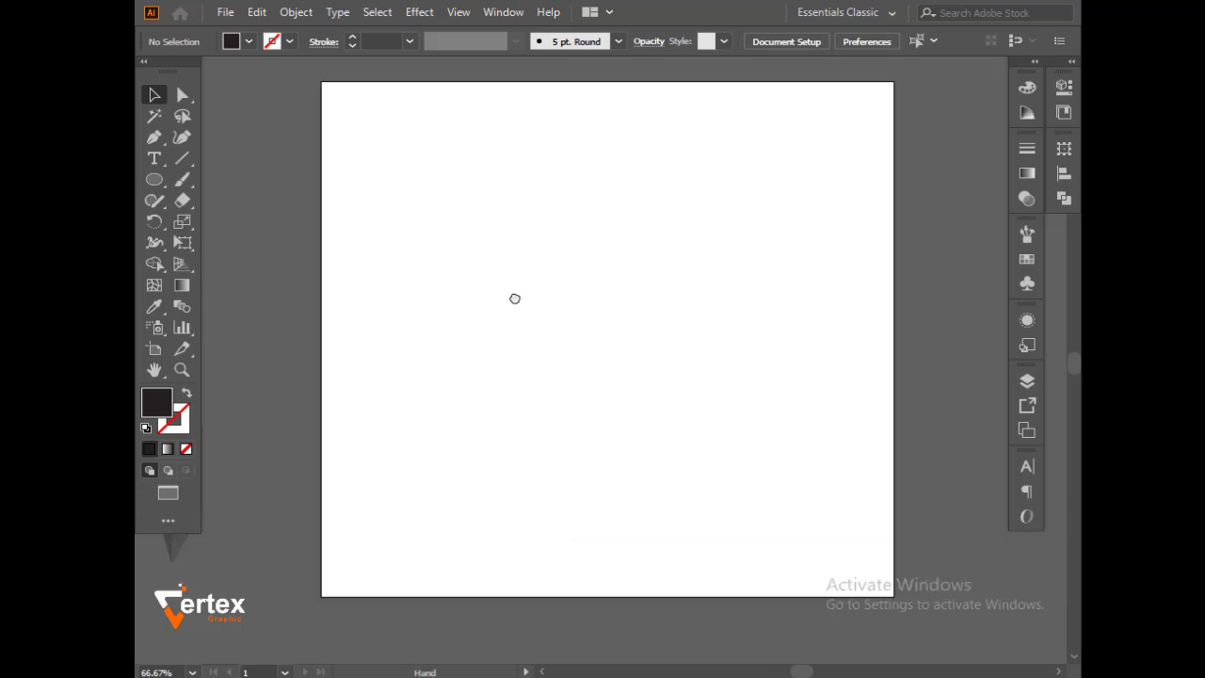
Draw a near-black rectangle spanning the artboard from corner to corner.
click(154, 158)
click(155, 178)
click(245, 180)
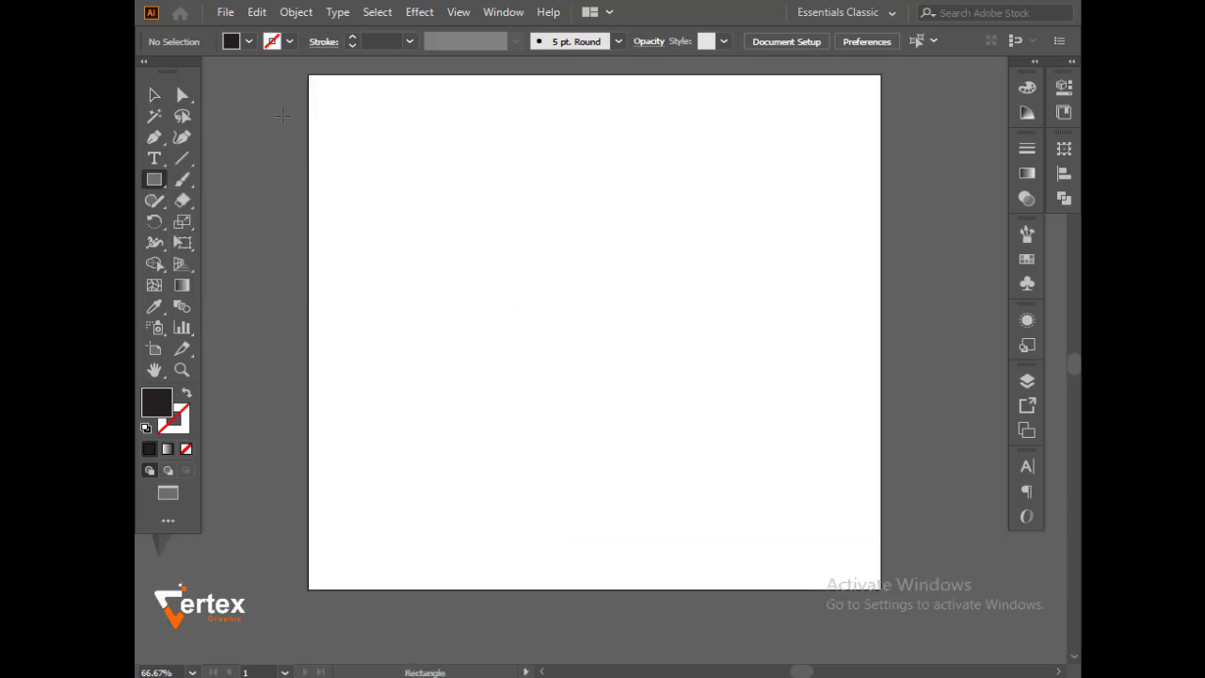
mouse_move(310, 75)
mouse_down()
mouse_move(922, 617)
mouse_move(881, 588)
mouse_up()
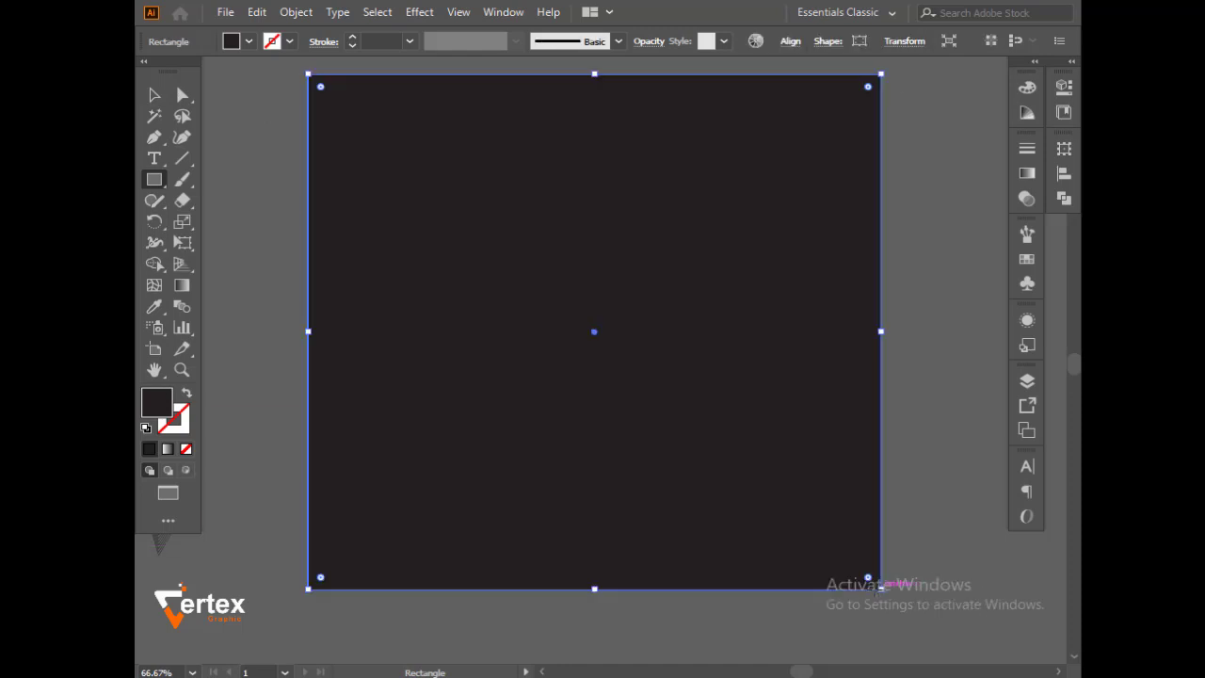
click(154, 95)
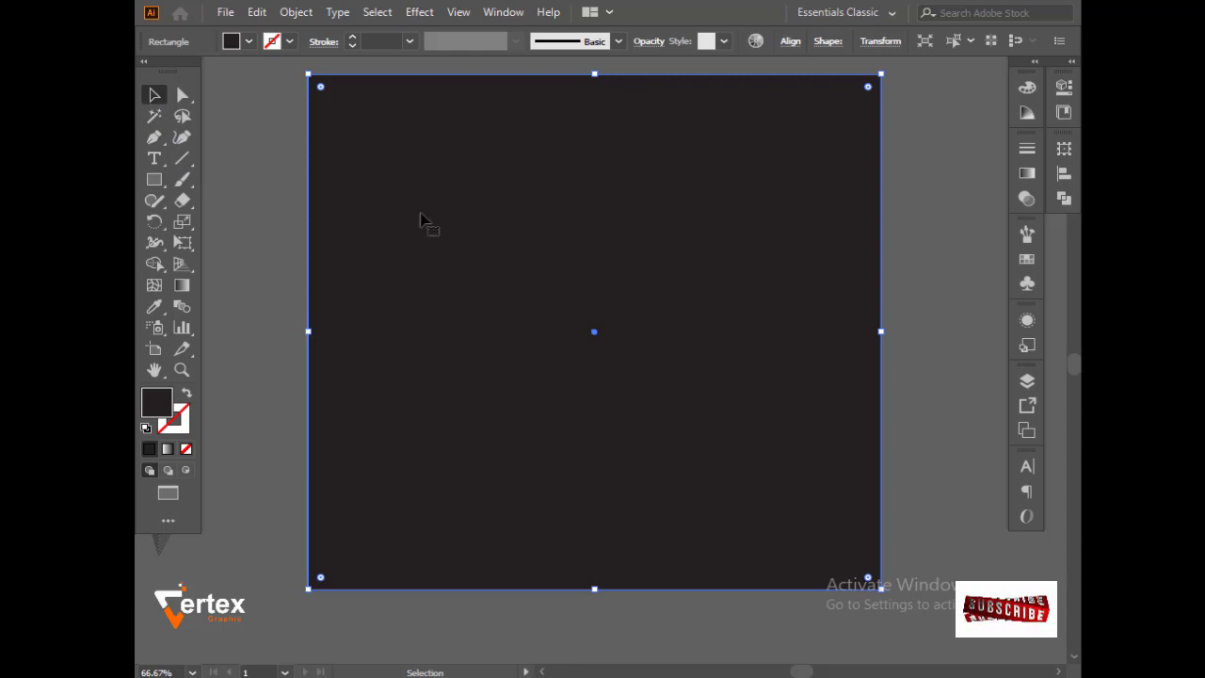
click(1027, 174)
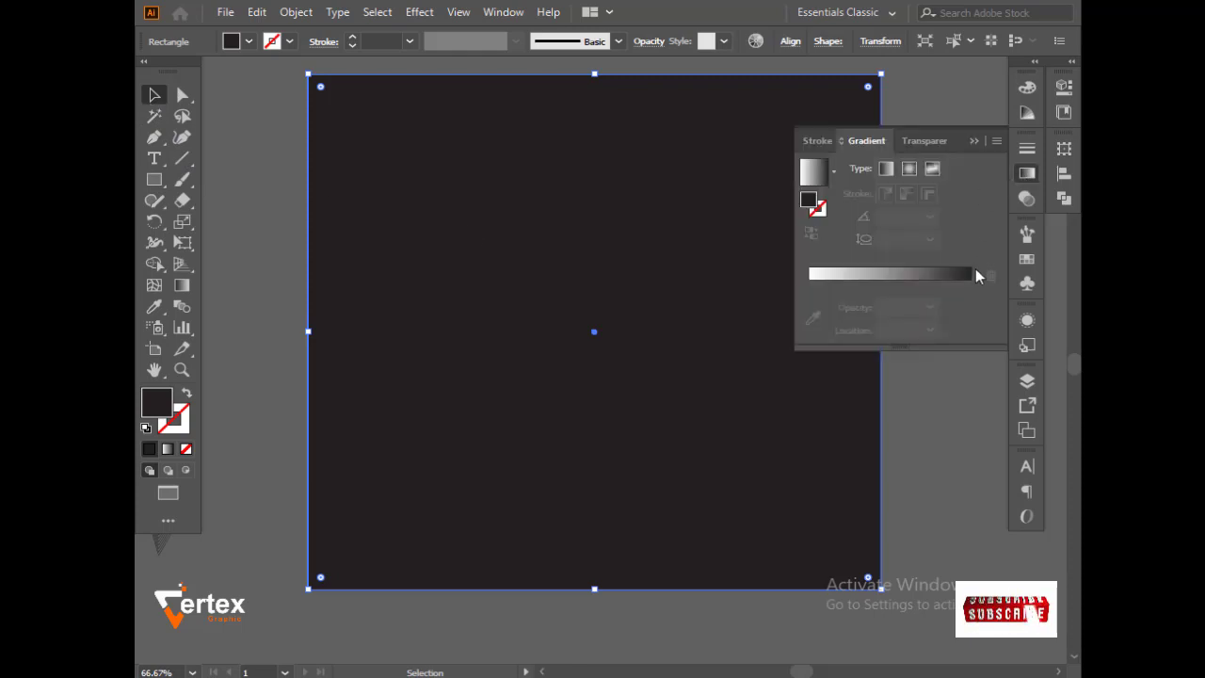
Apply a gradient fill to the background rectangle and set both stops to a red swatch.
click(967, 287)
click(831, 172)
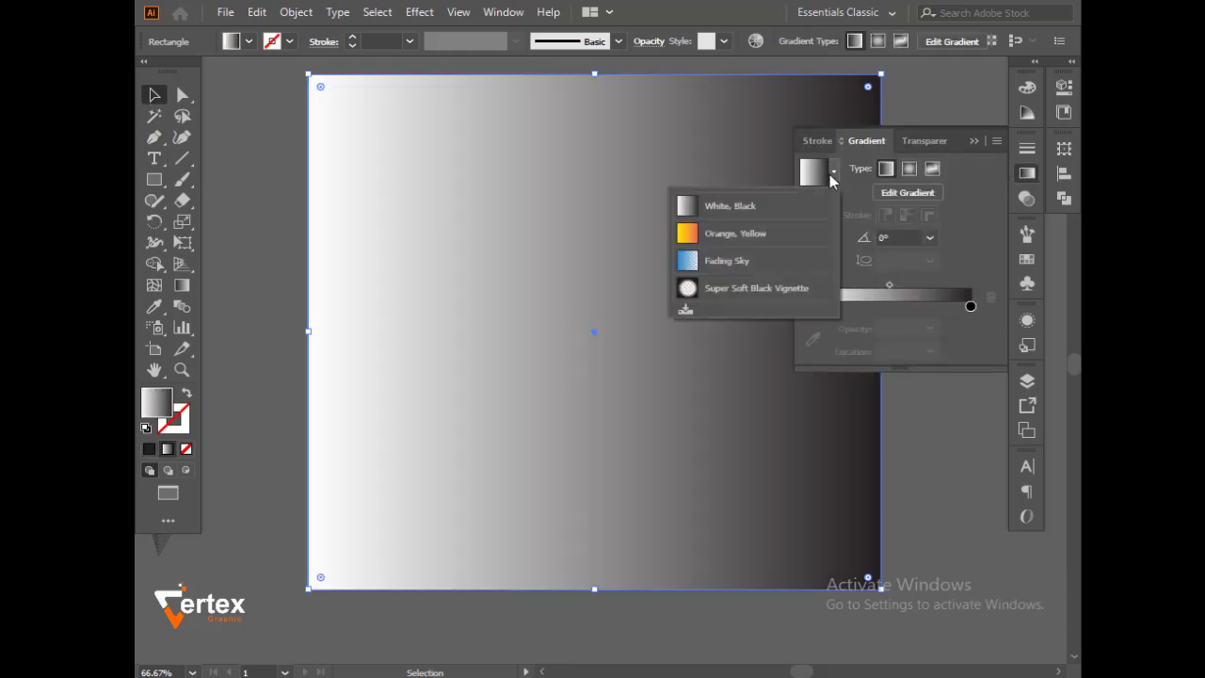
click(970, 306)
double_click(970, 306)
click(733, 400)
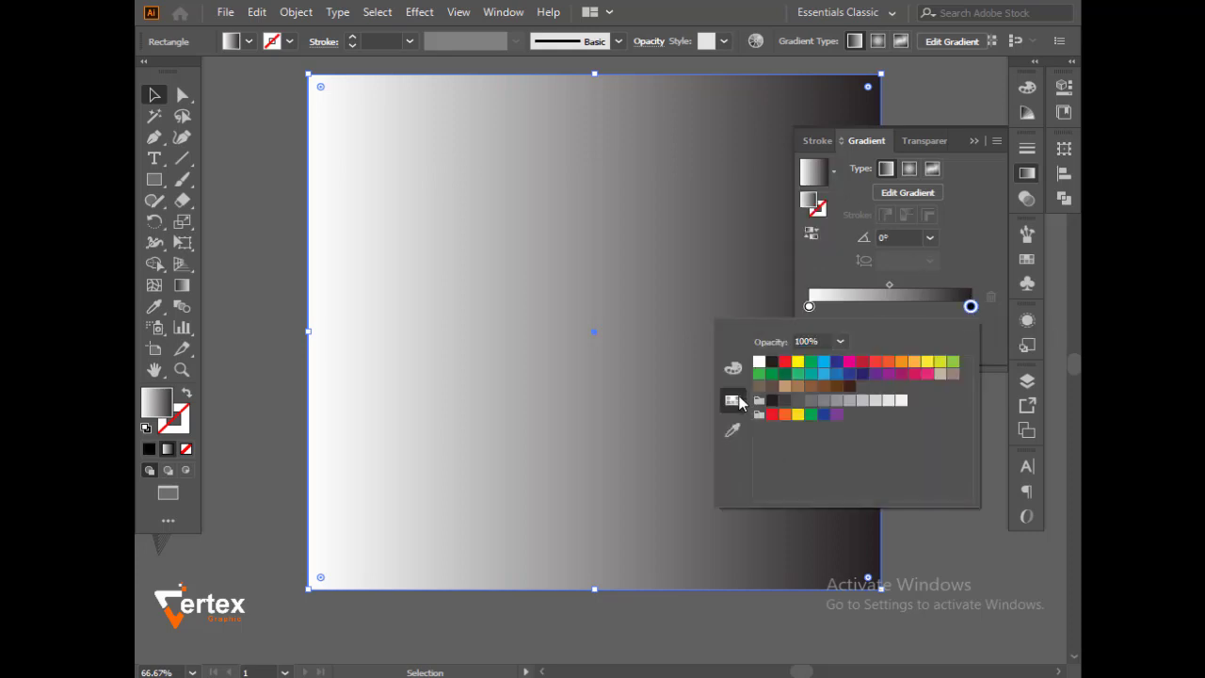
click(862, 363)
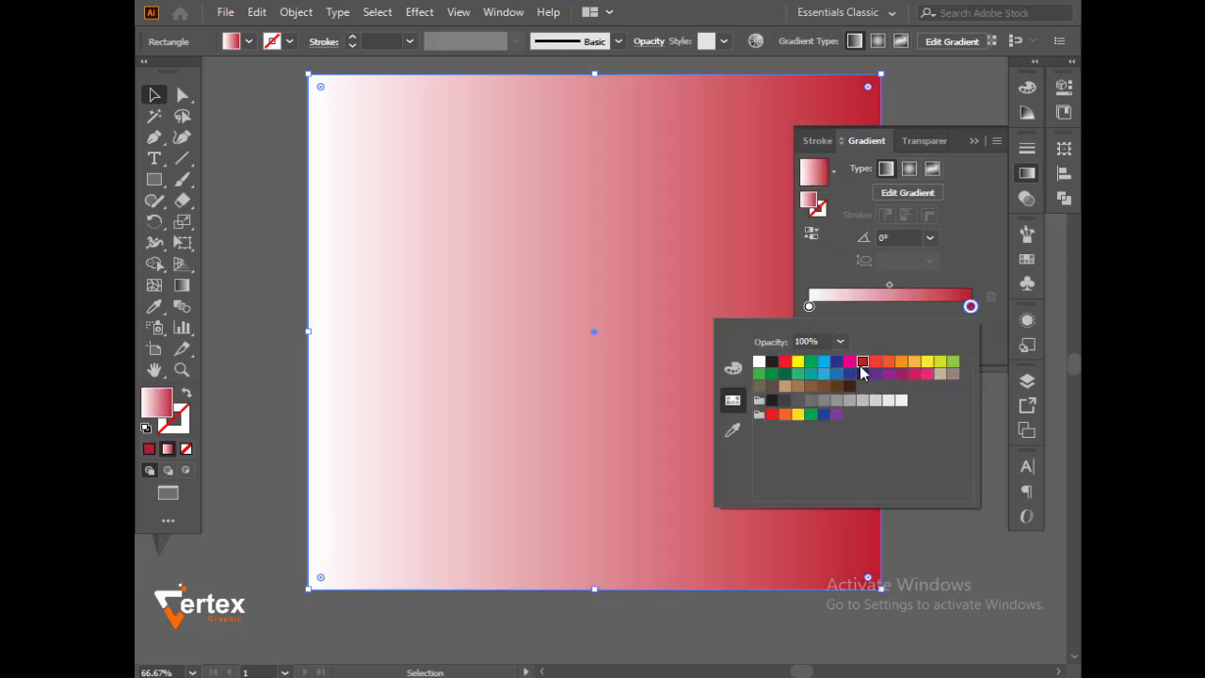
click(809, 307)
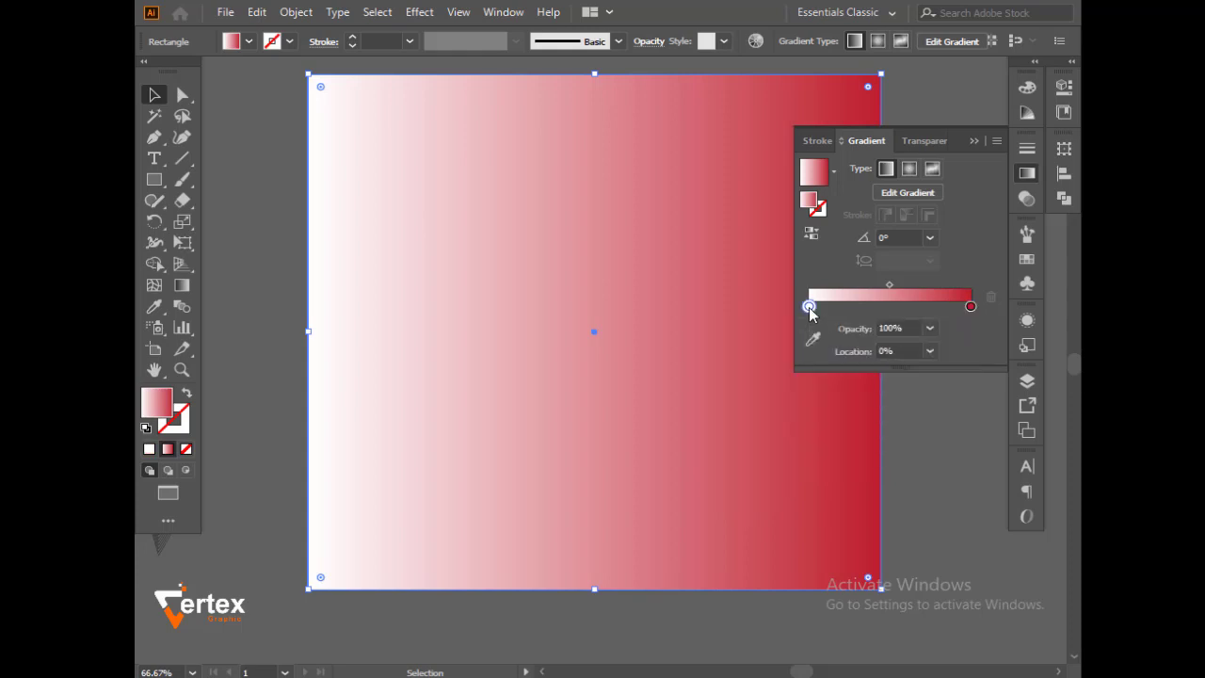
double_click(808, 306)
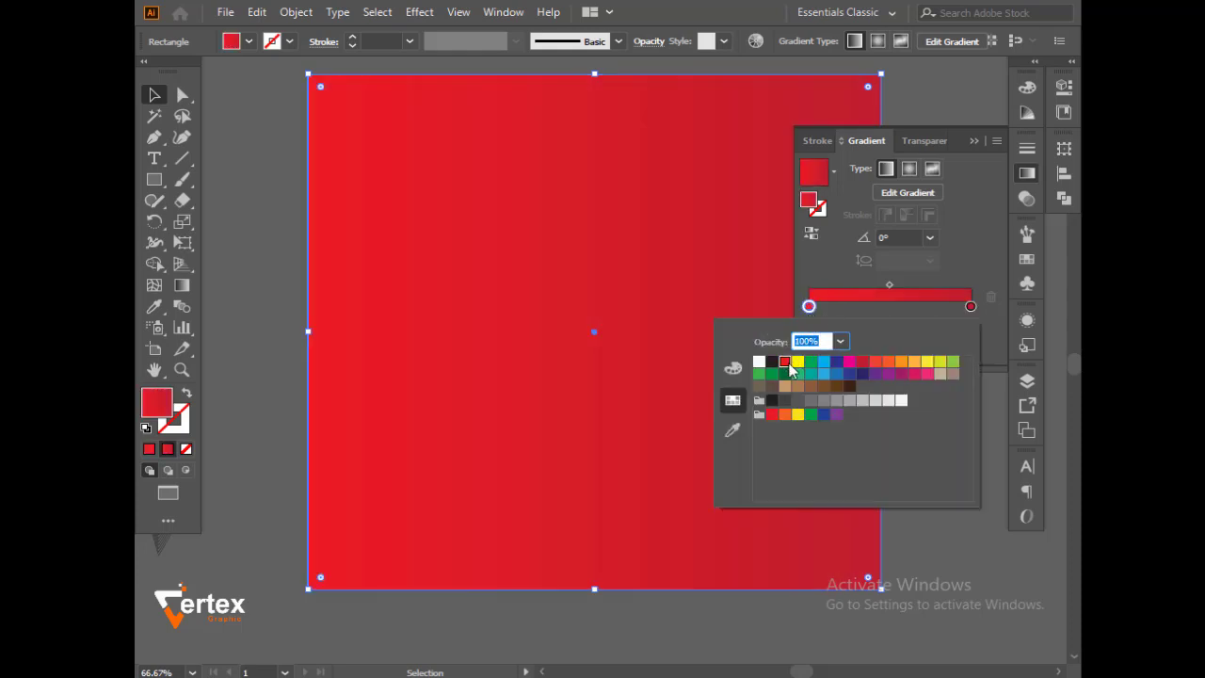
click(784, 362)
Darken the right gradient stop to deep crimson using the HSB sliders.
click(970, 306)
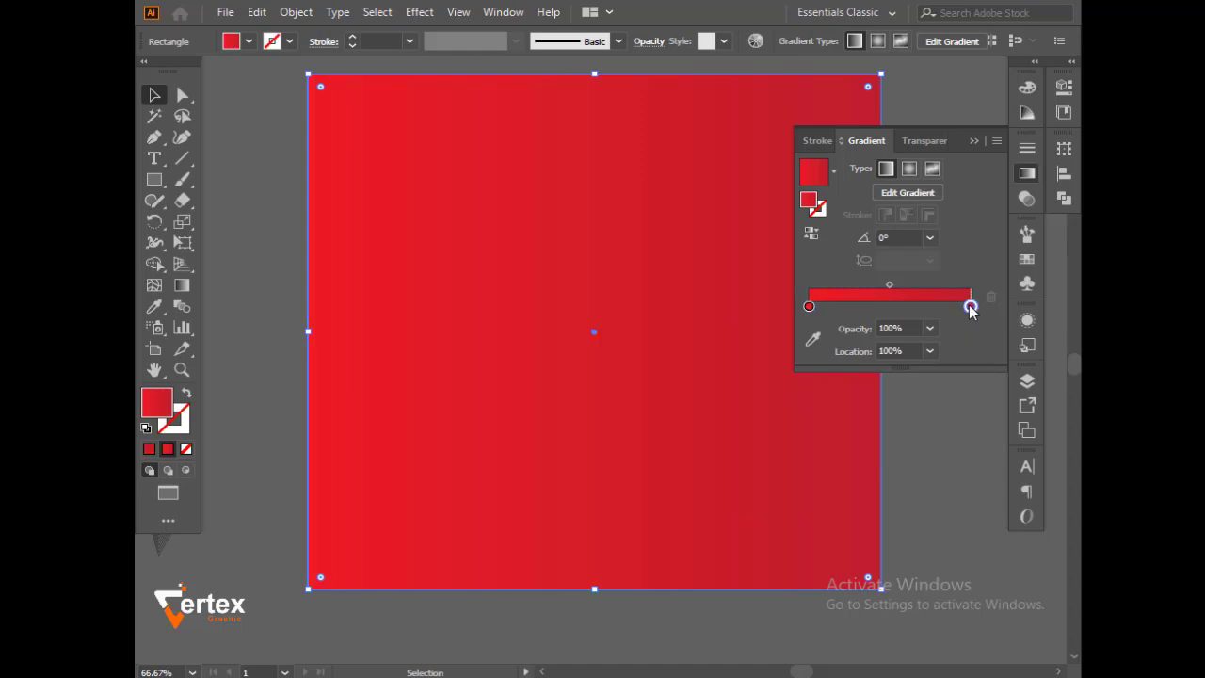
double_click(971, 306)
click(734, 369)
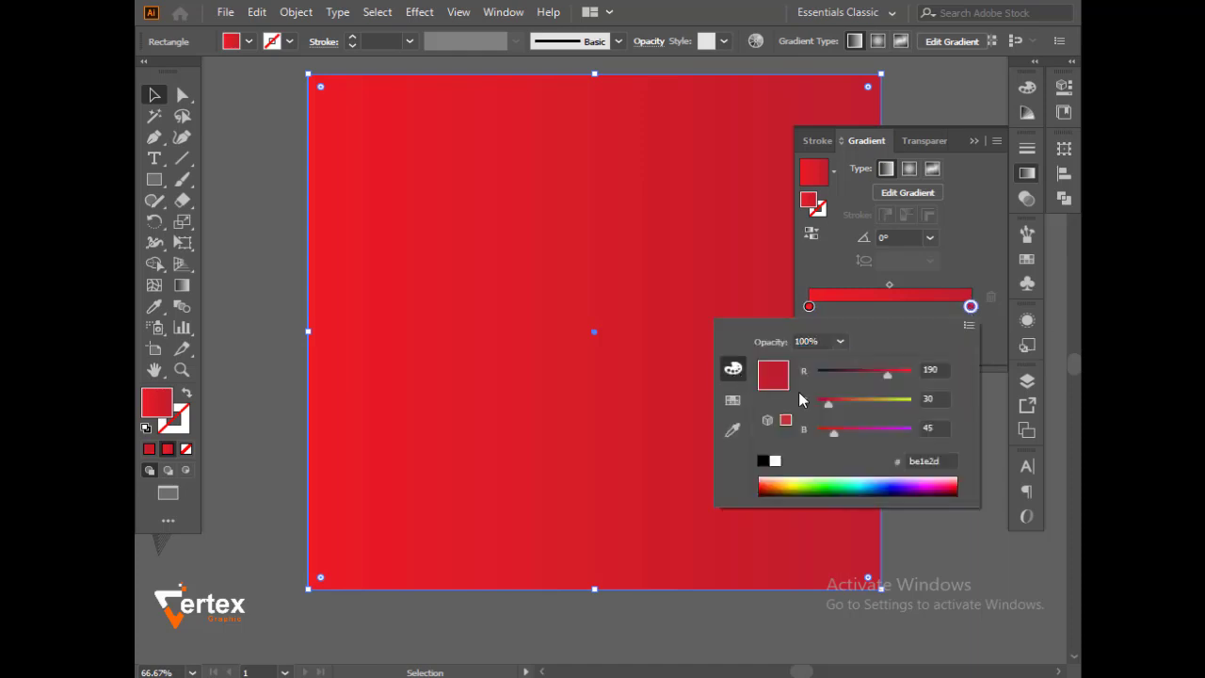
drag(880, 378, 871, 378)
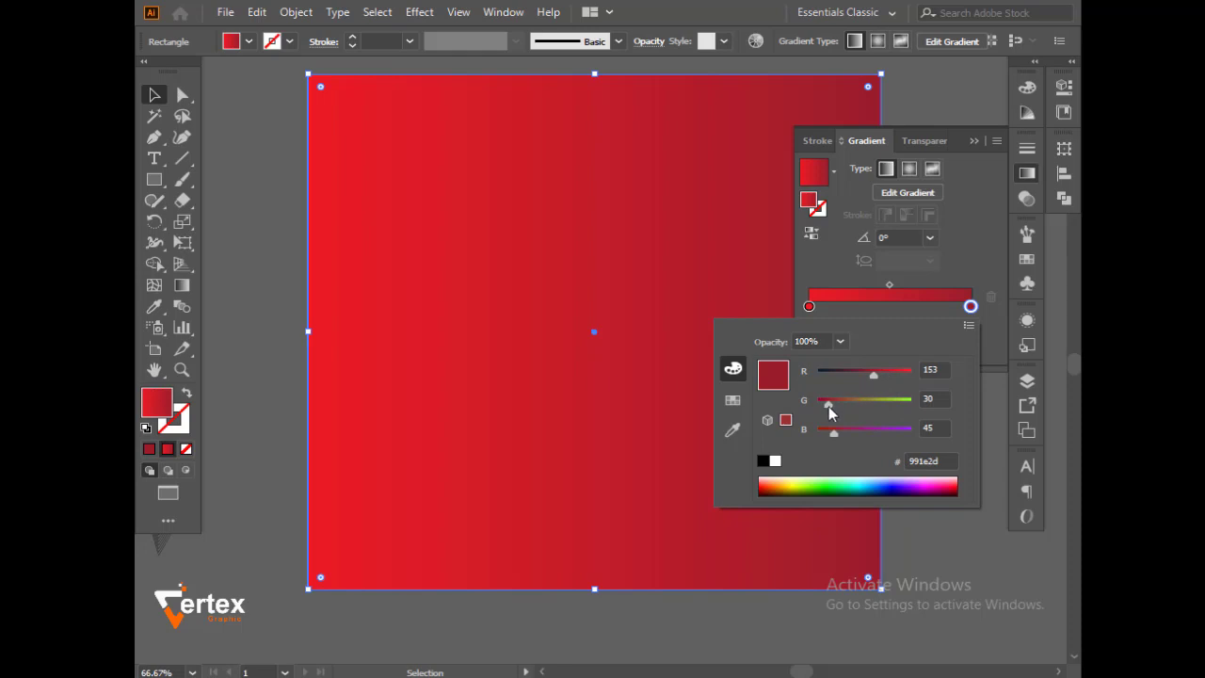
click(969, 326)
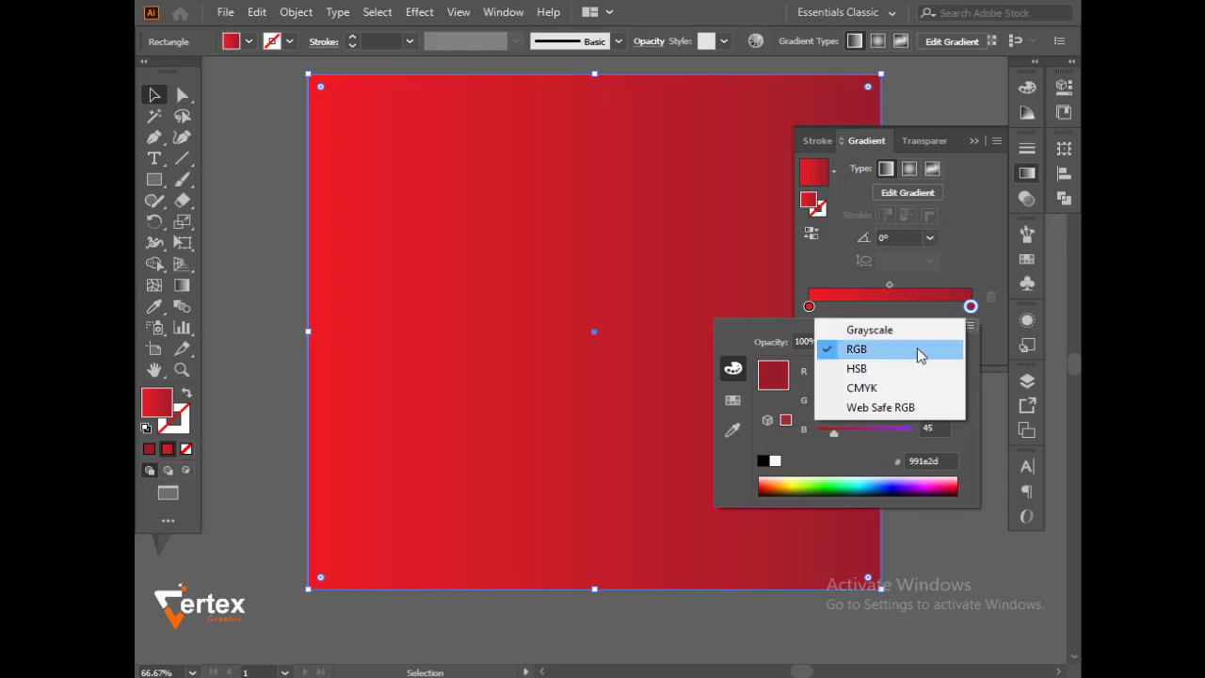
click(906, 373)
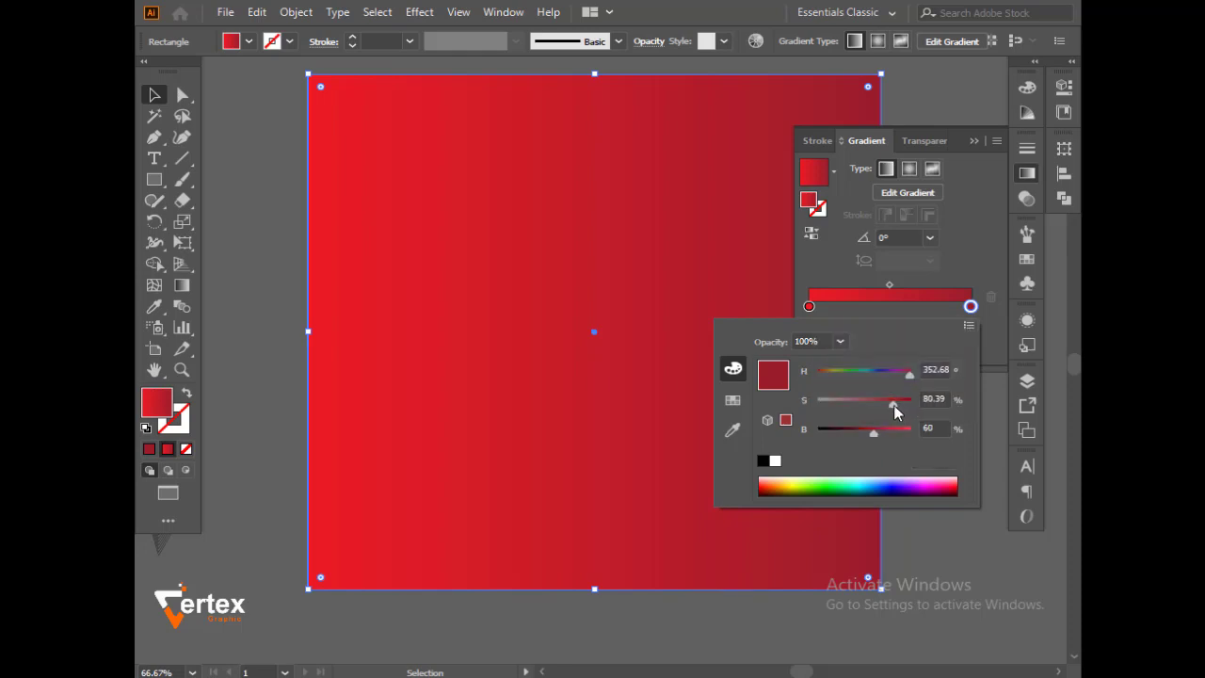
drag(893, 405, 908, 404)
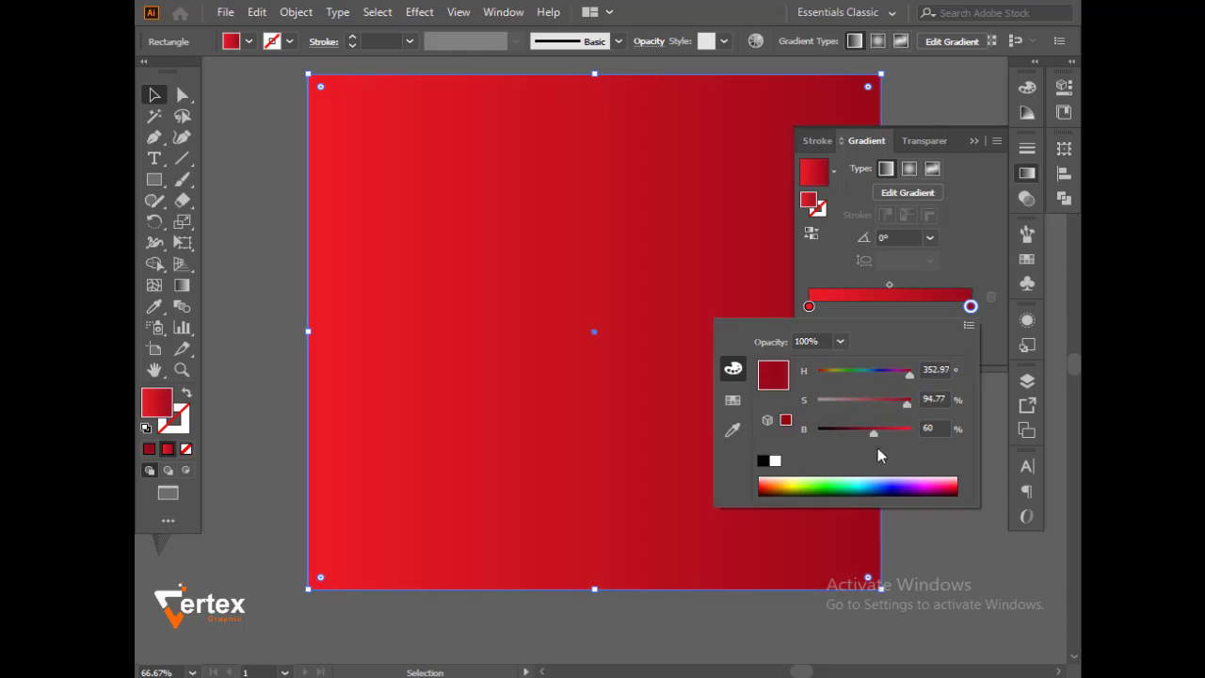
drag(874, 432, 914, 405)
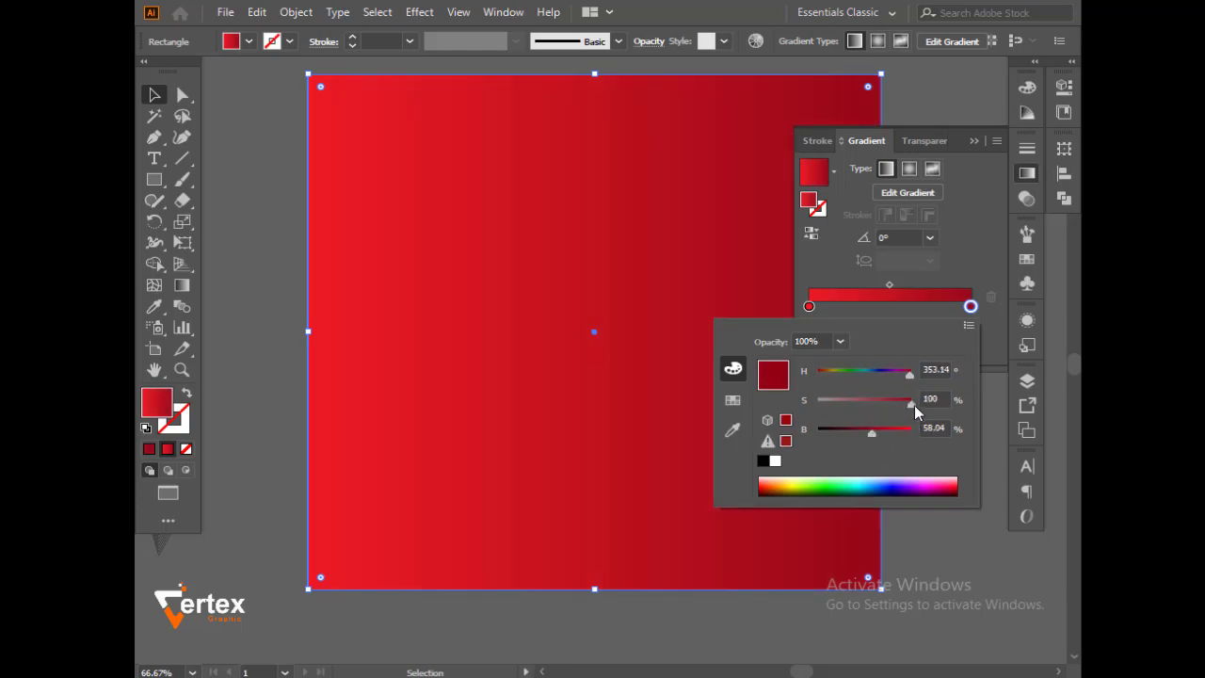
Push the left gradient stop's saturation to 100 in HSB mode.
double_click(810, 307)
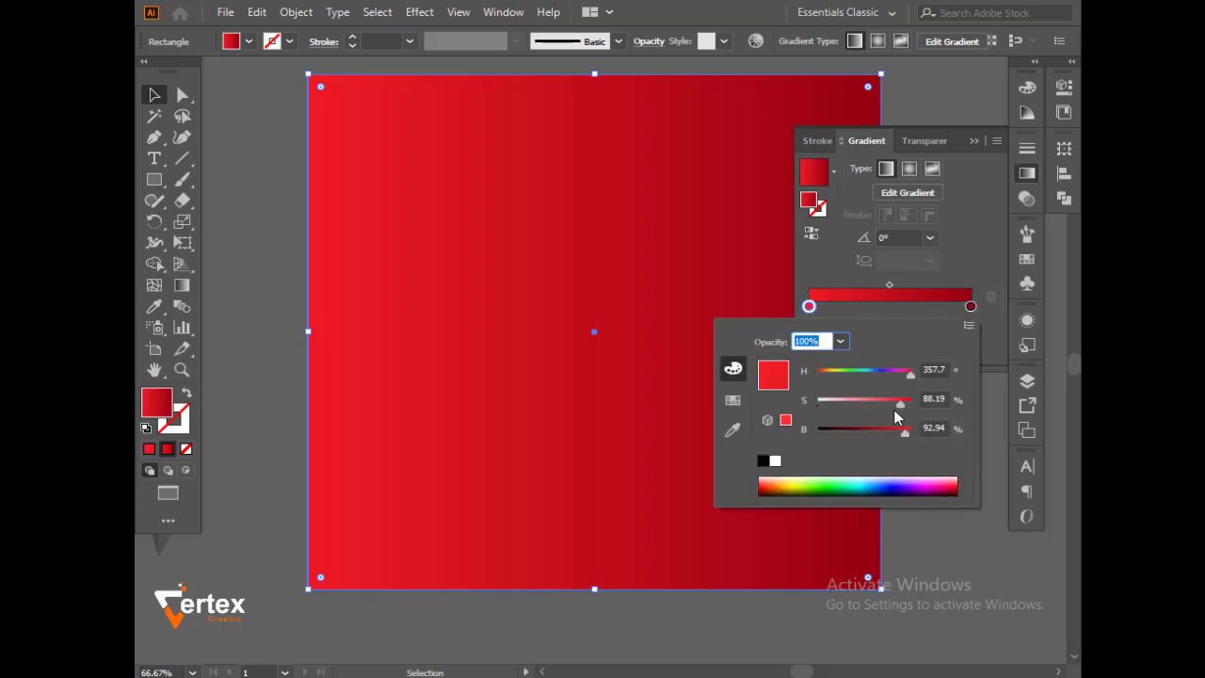
mouse_move(901, 402)
mouse_down()
mouse_move(924, 406)
mouse_move(903, 403)
mouse_move(921, 434)
mouse_up()
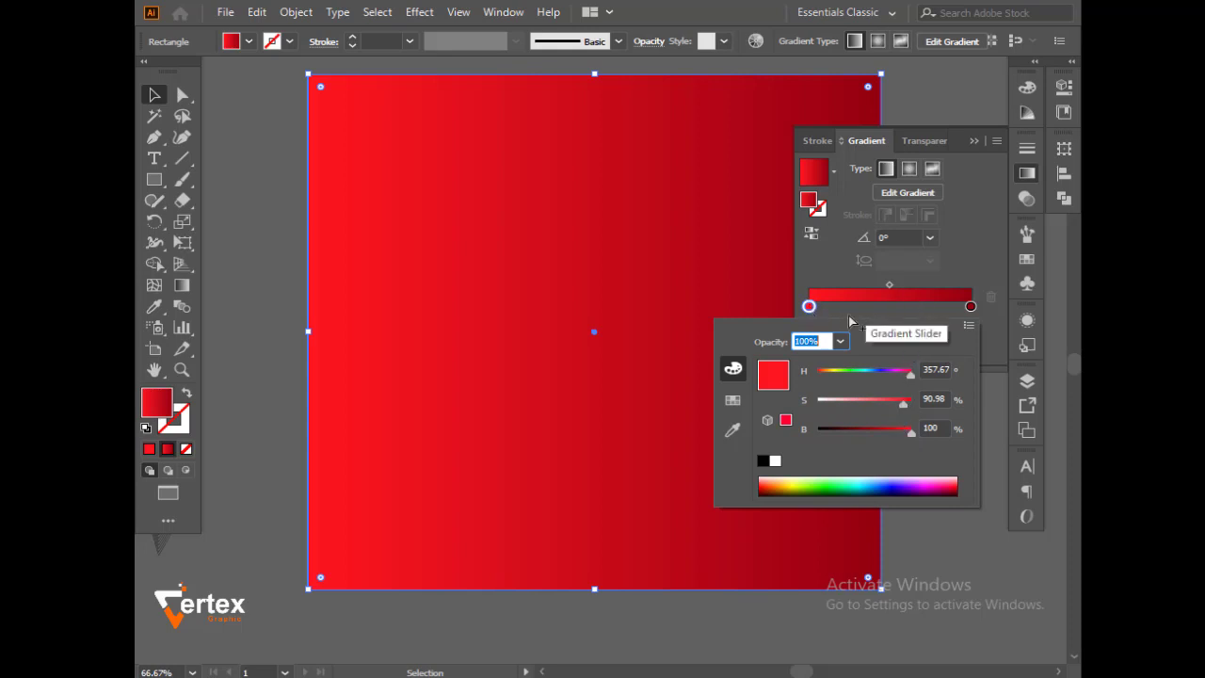
click(969, 325)
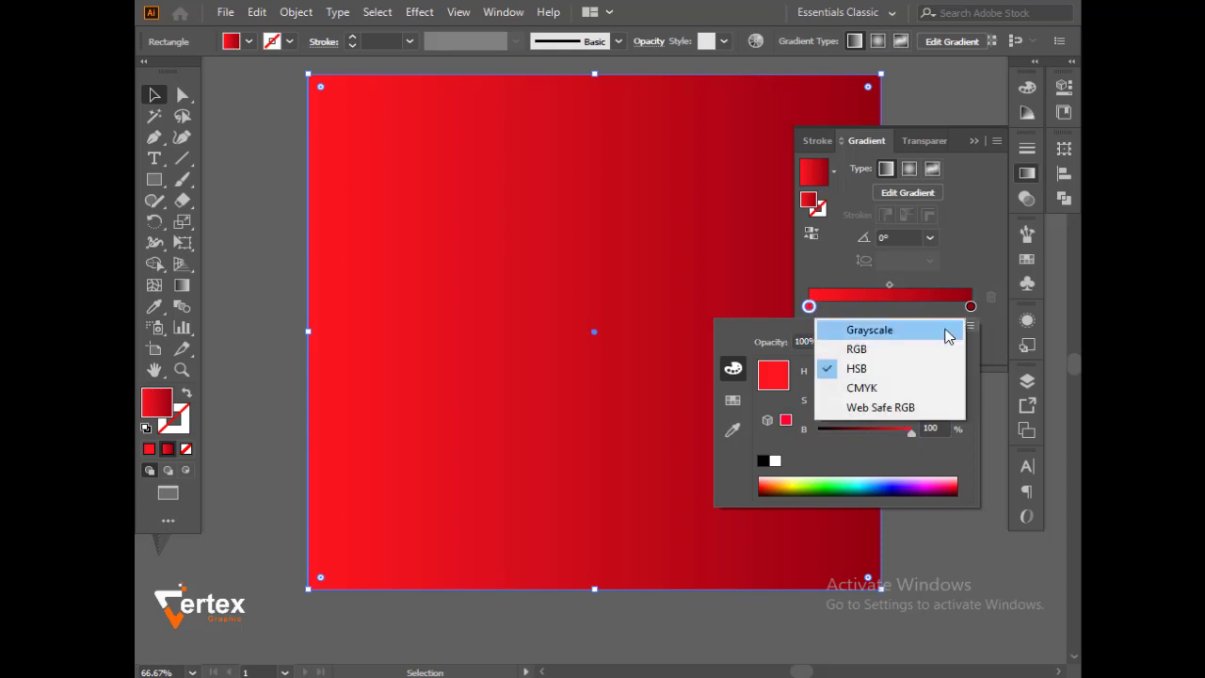
click(904, 388)
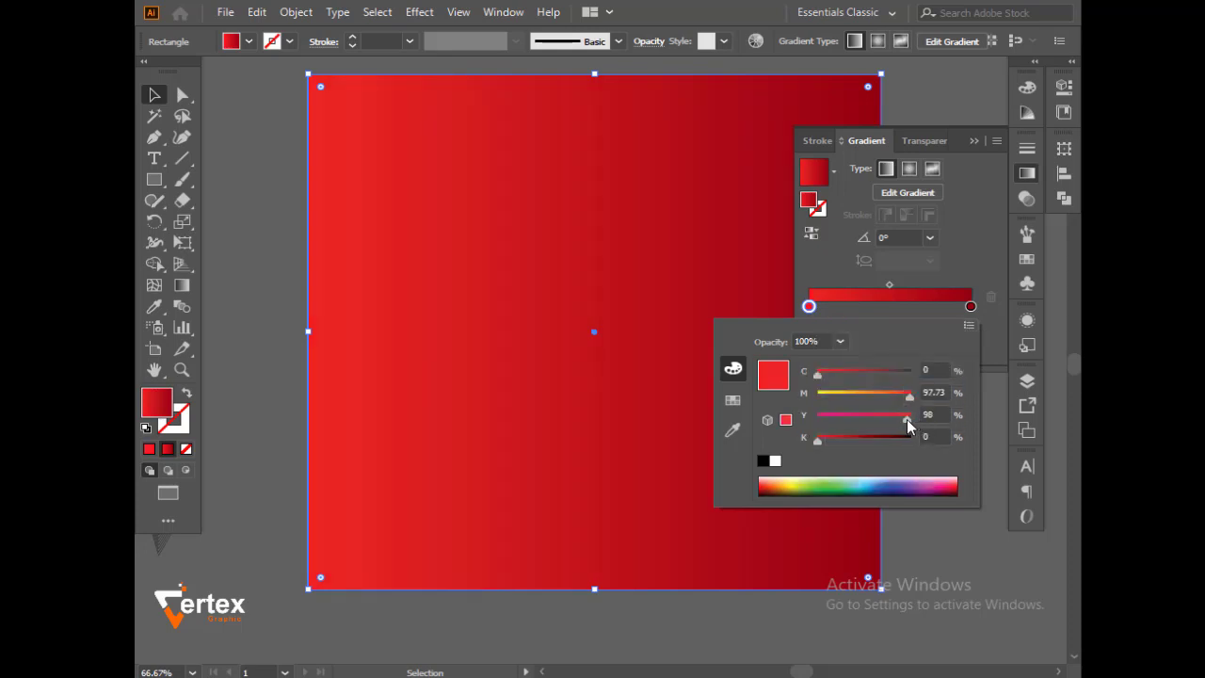
click(969, 325)
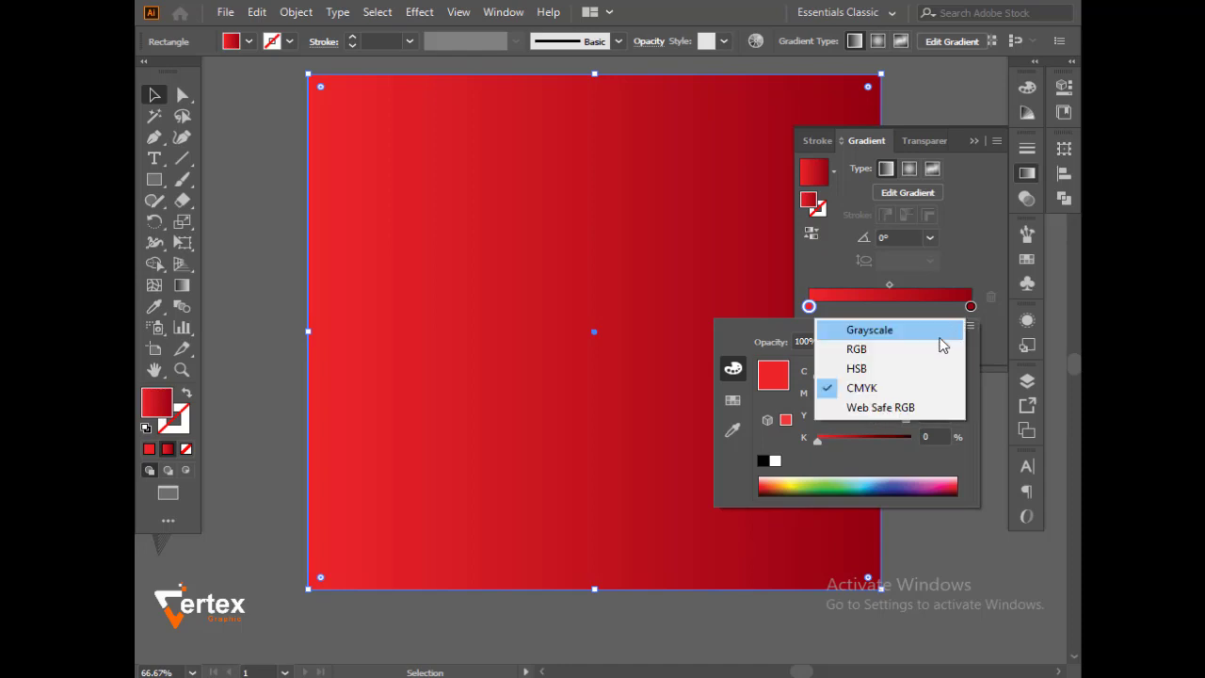
click(886, 369)
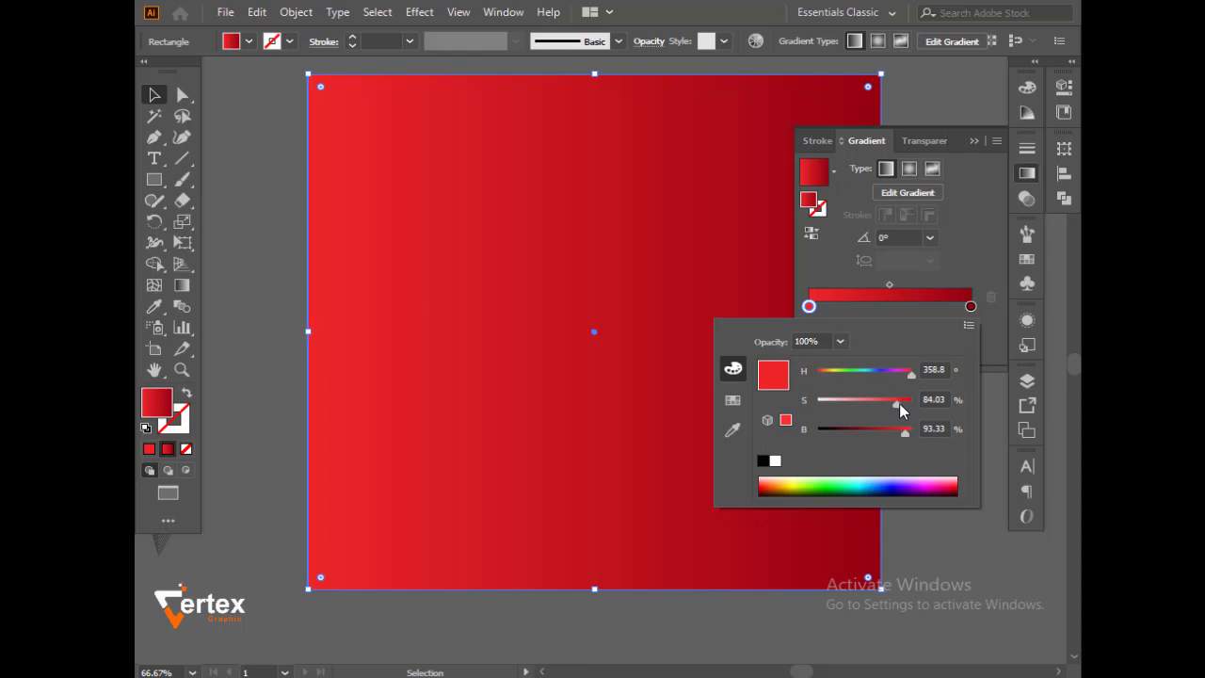
click(899, 403)
Mix the left stop in RGB to R255 G32 B41 (ff2029).
click(968, 324)
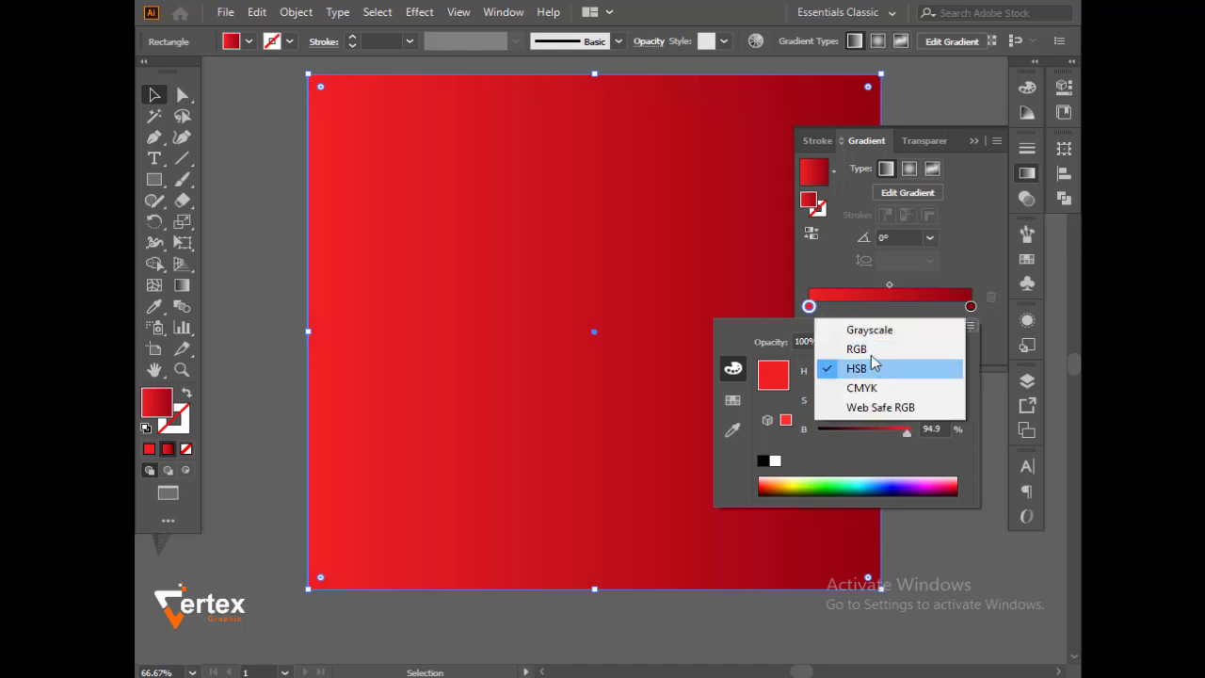
click(871, 349)
drag(905, 376, 919, 375)
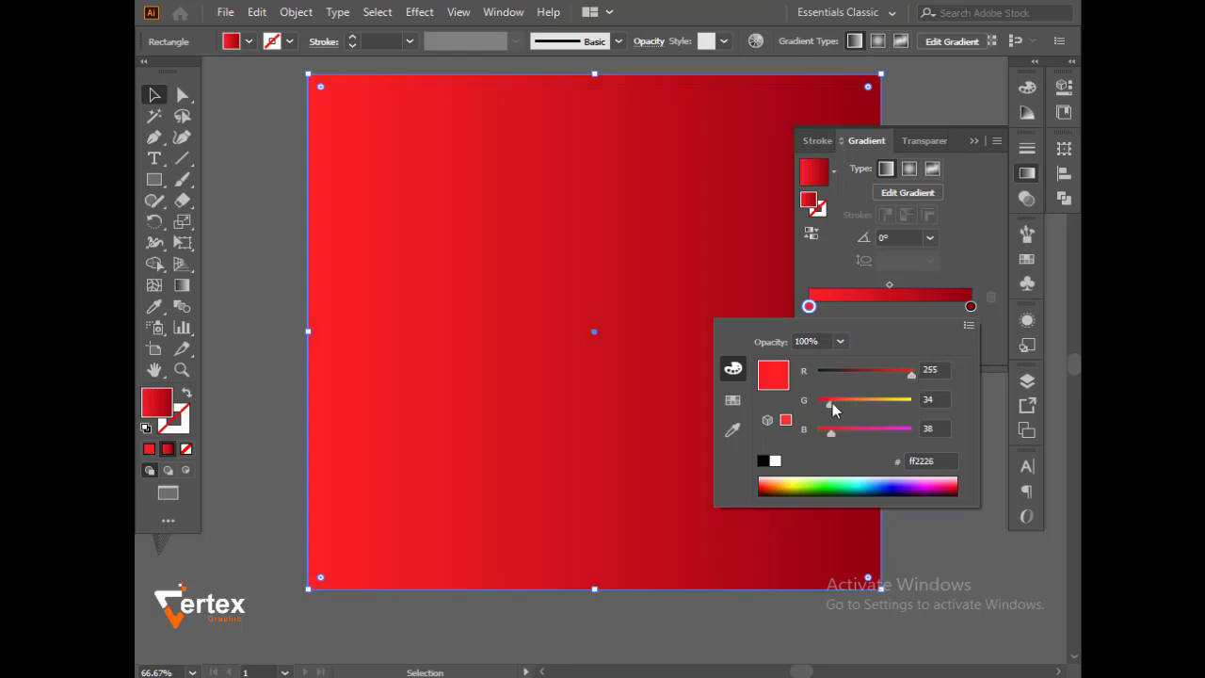
mouse_move(833, 403)
mouse_down()
mouse_move(820, 405)
mouse_move(833, 412)
mouse_up()
drag(832, 435, 833, 439)
click(971, 307)
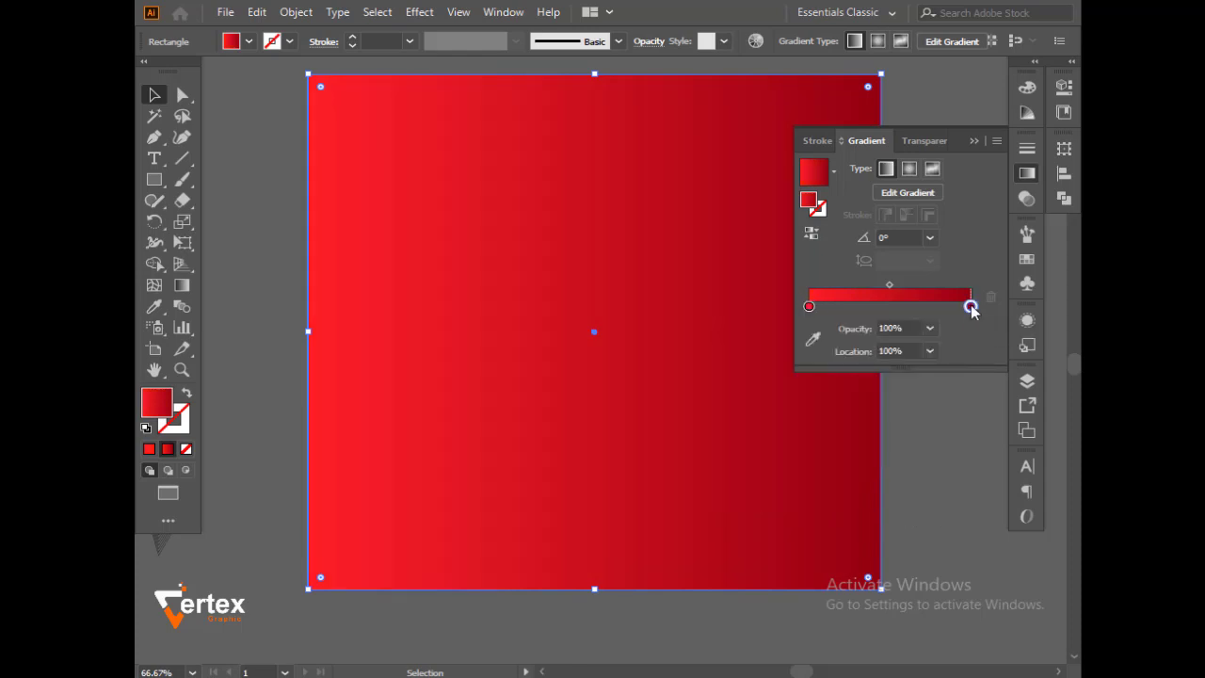
Darken the right gradient stop's red value slightly further.
double_click(970, 307)
drag(871, 377, 867, 376)
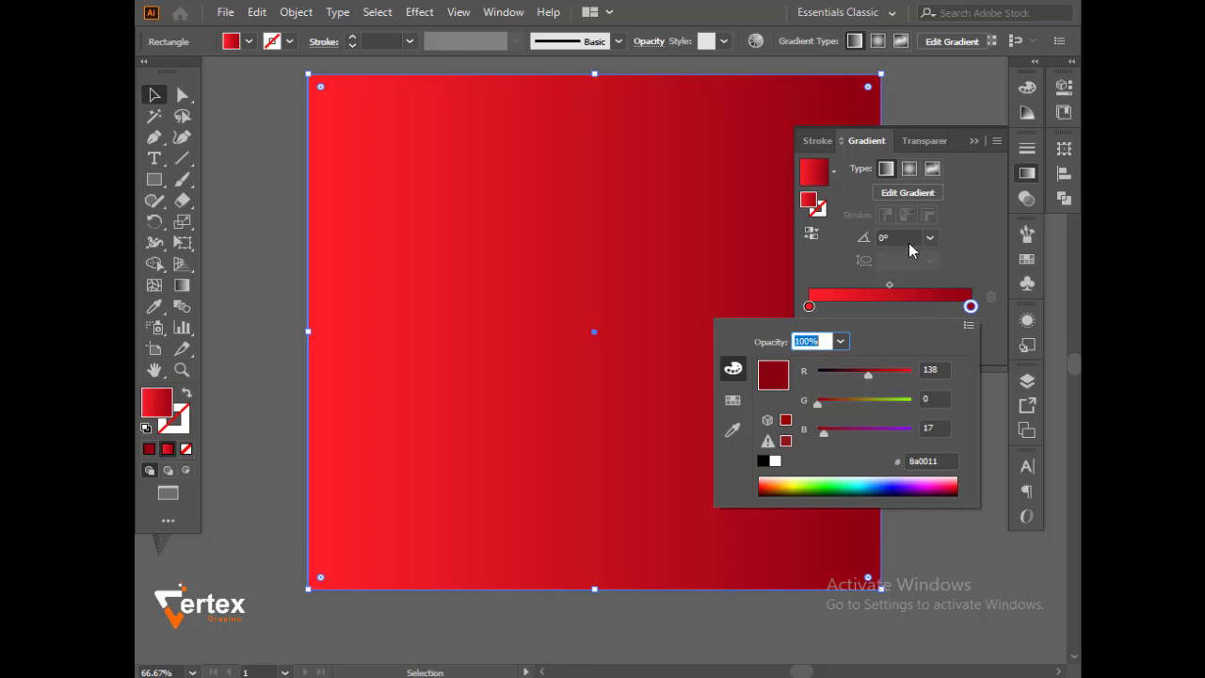
click(845, 197)
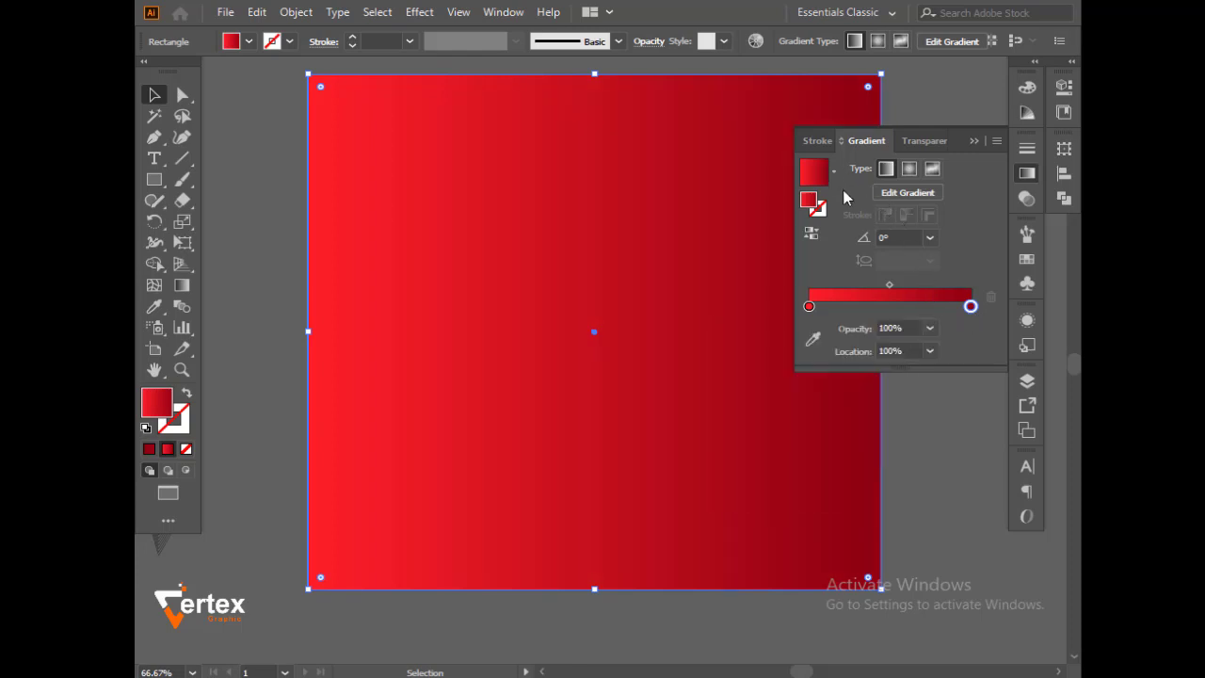
Make the gradient radial, widen the bright centre and move the bright stop to 12.85%.
click(908, 169)
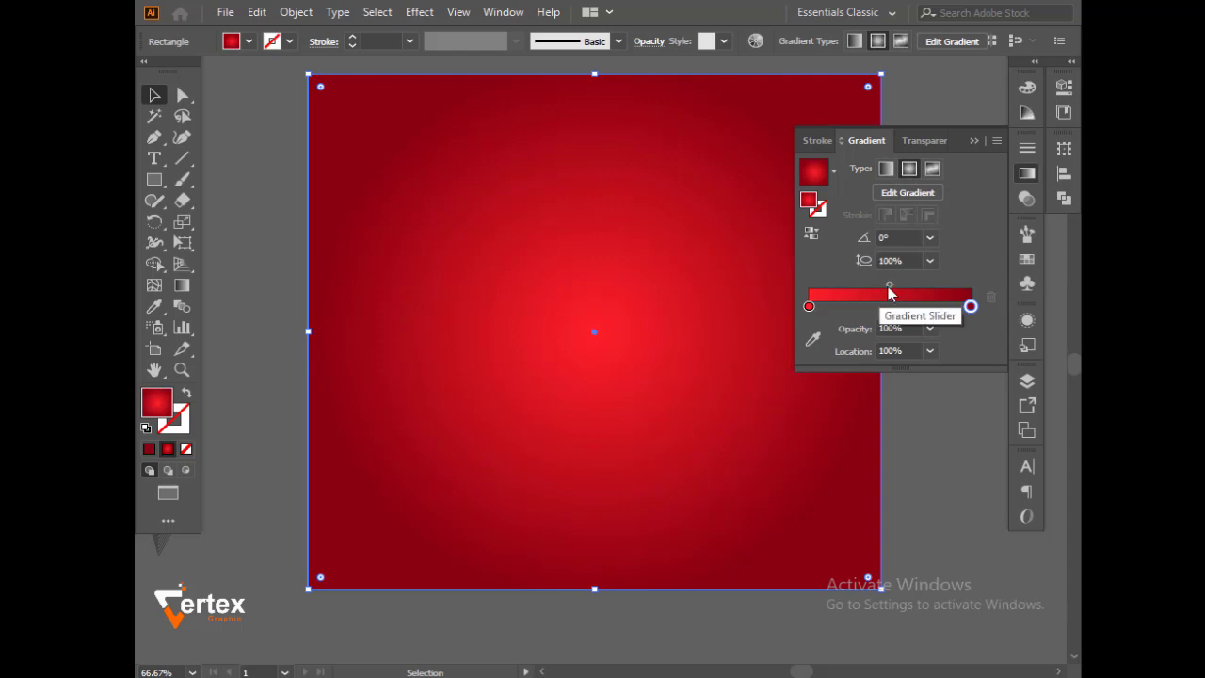
mouse_move(888, 285)
mouse_down()
mouse_move(911, 284)
mouse_move(885, 292)
mouse_up()
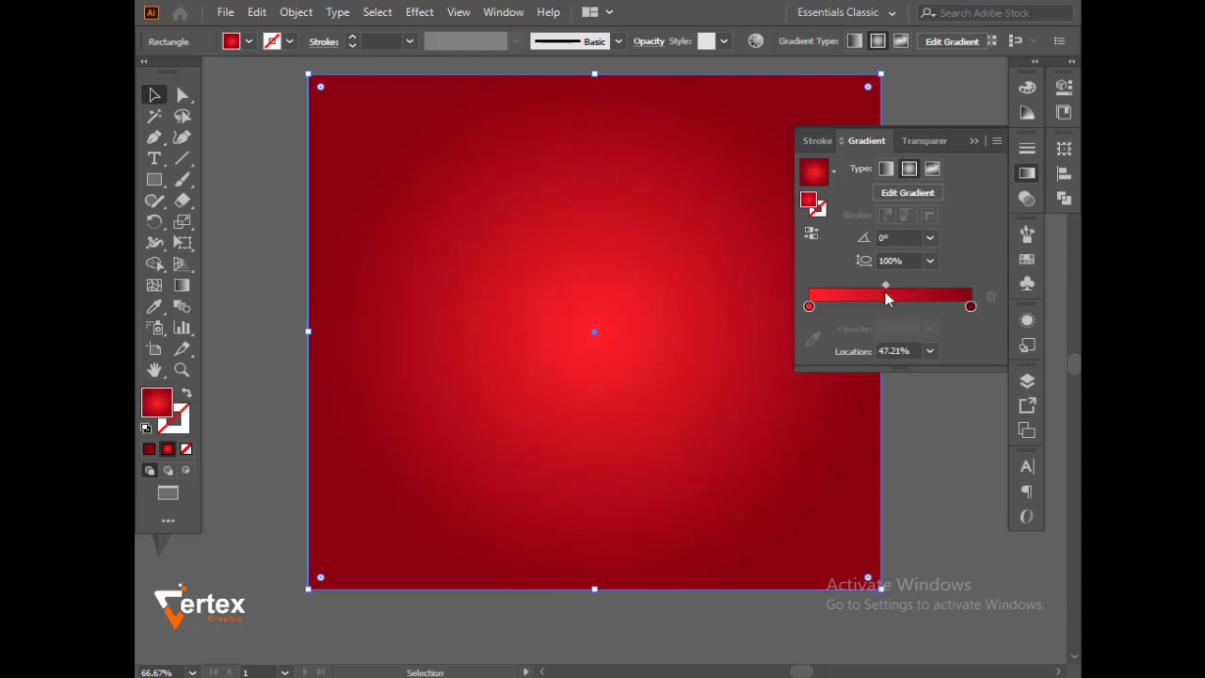
drag(885, 297, 894, 300)
drag(809, 306, 830, 314)
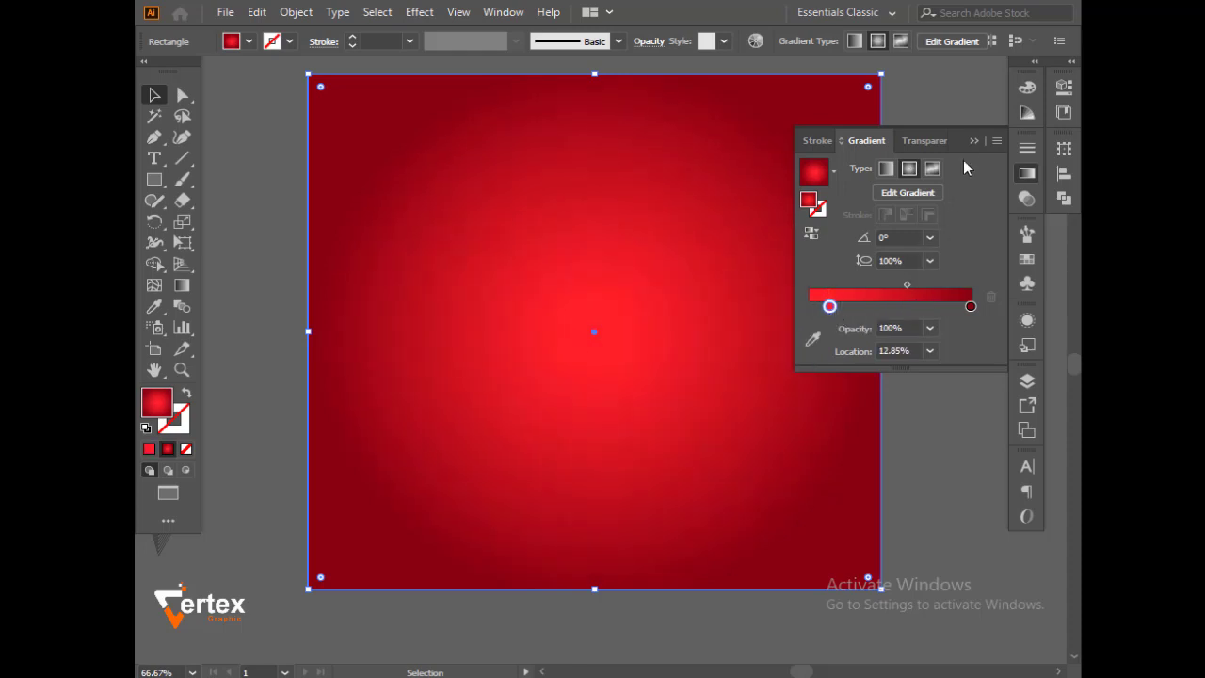
Redraw the radial gradient diagonally, centring and enlarging the red glow toward the lower right.
click(974, 140)
click(183, 285)
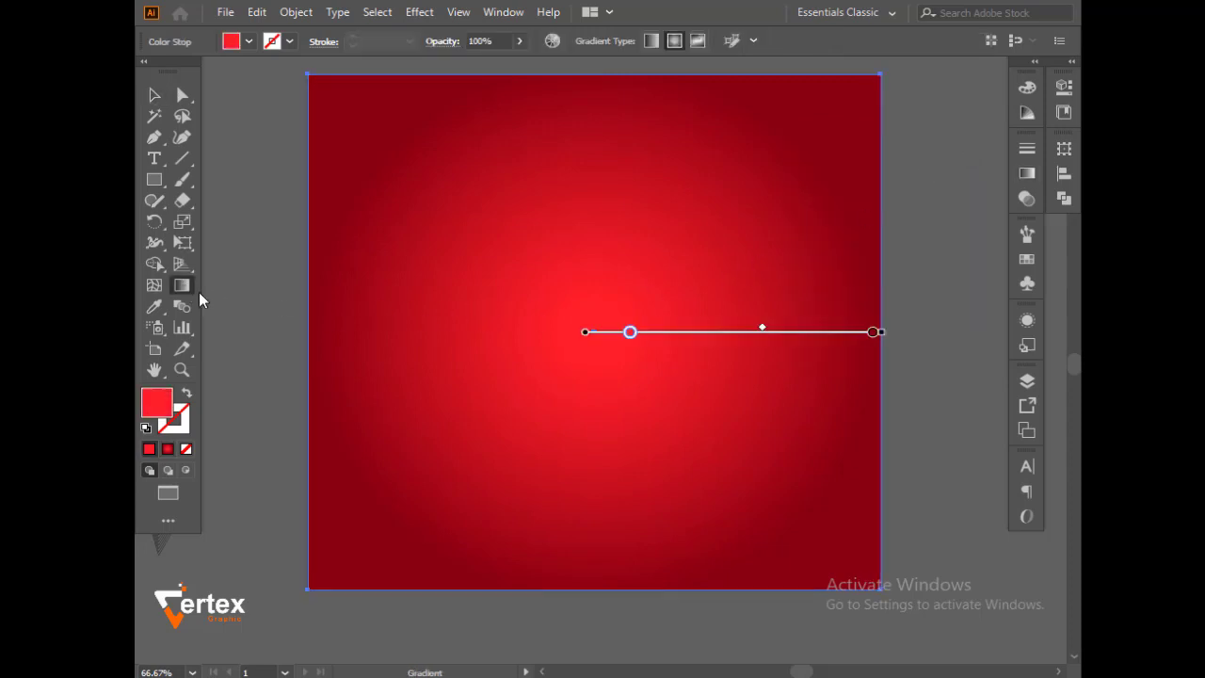
mouse_move(873, 332)
mouse_down()
mouse_move(985, 331)
mouse_move(933, 331)
mouse_up()
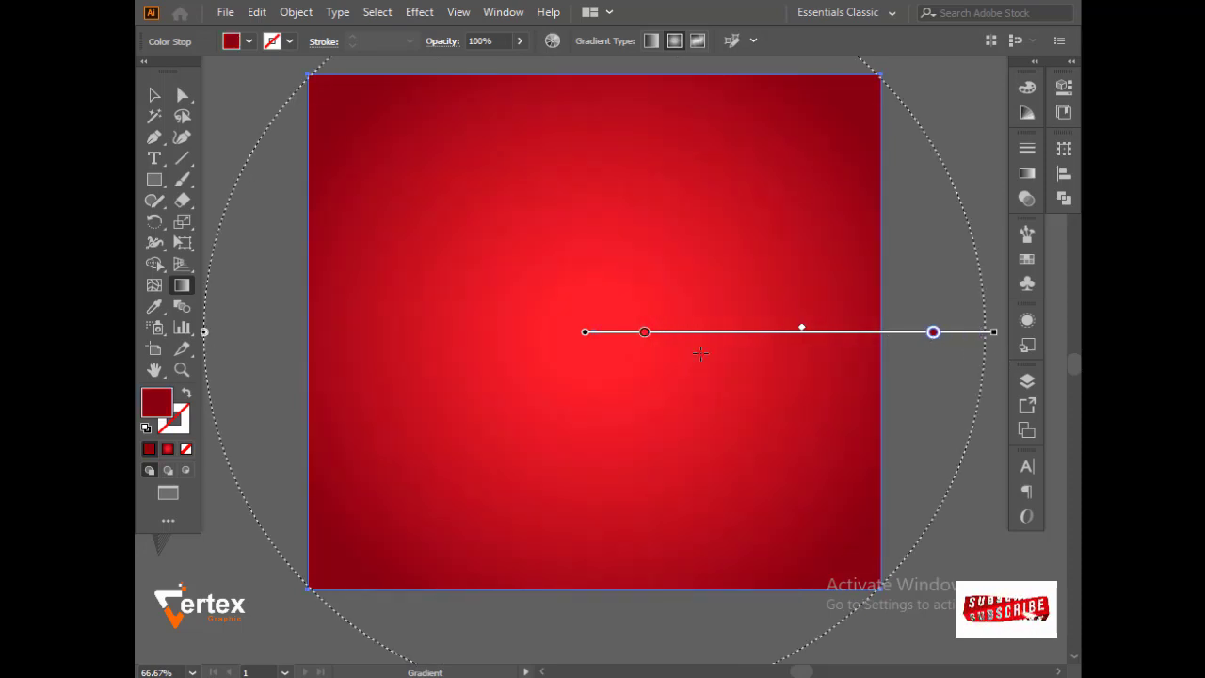
mouse_move(265, 115)
mouse_down()
mouse_move(785, 446)
mouse_move(799, 468)
mouse_move(789, 471)
mouse_up()
drag(303, 72, 759, 489)
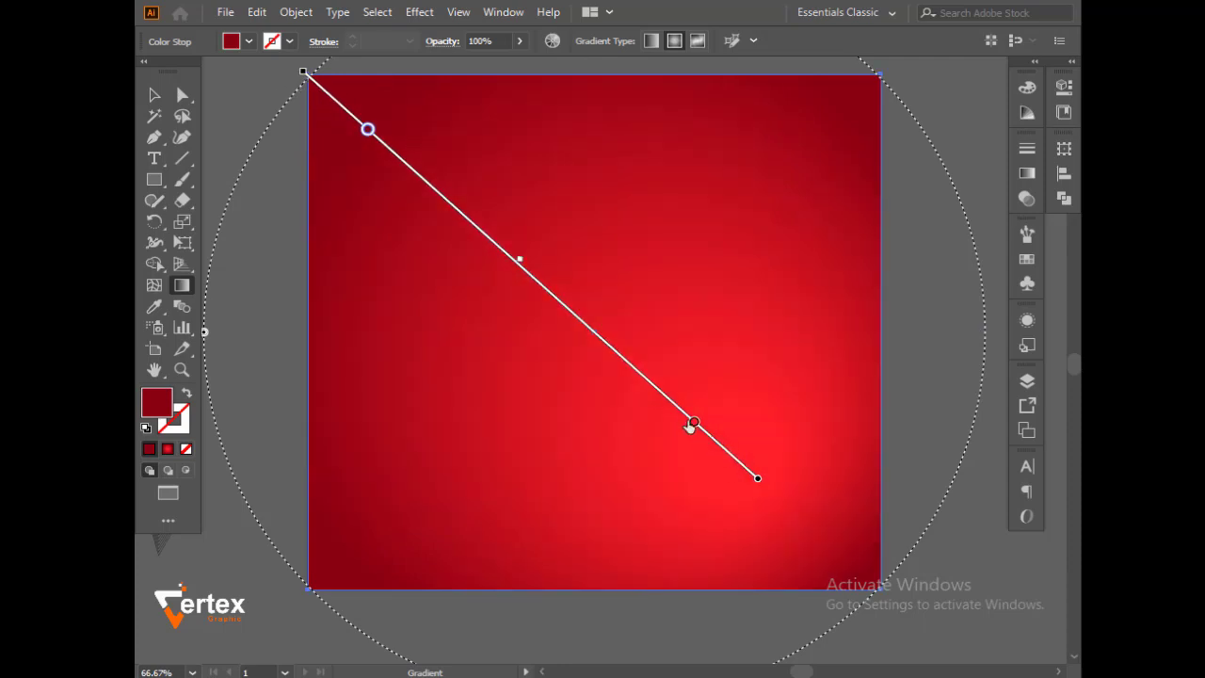
mouse_move(757, 478)
mouse_down()
mouse_move(728, 493)
mouse_move(708, 452)
mouse_move(753, 414)
mouse_move(724, 412)
mouse_move(730, 424)
mouse_up()
mouse_move(701, 385)
mouse_down()
mouse_move(657, 296)
mouse_move(644, 321)
mouse_up()
Select the red background rectangle and lock it with Object > Lock > Selection.
click(154, 94)
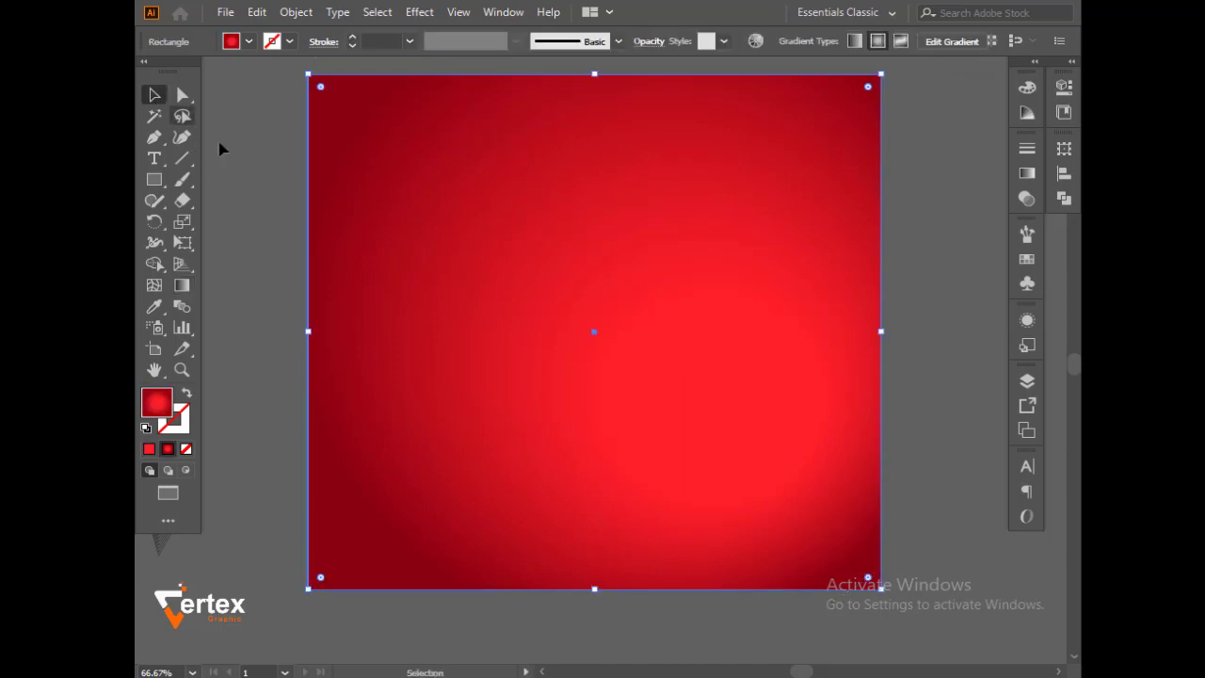
click(231, 148)
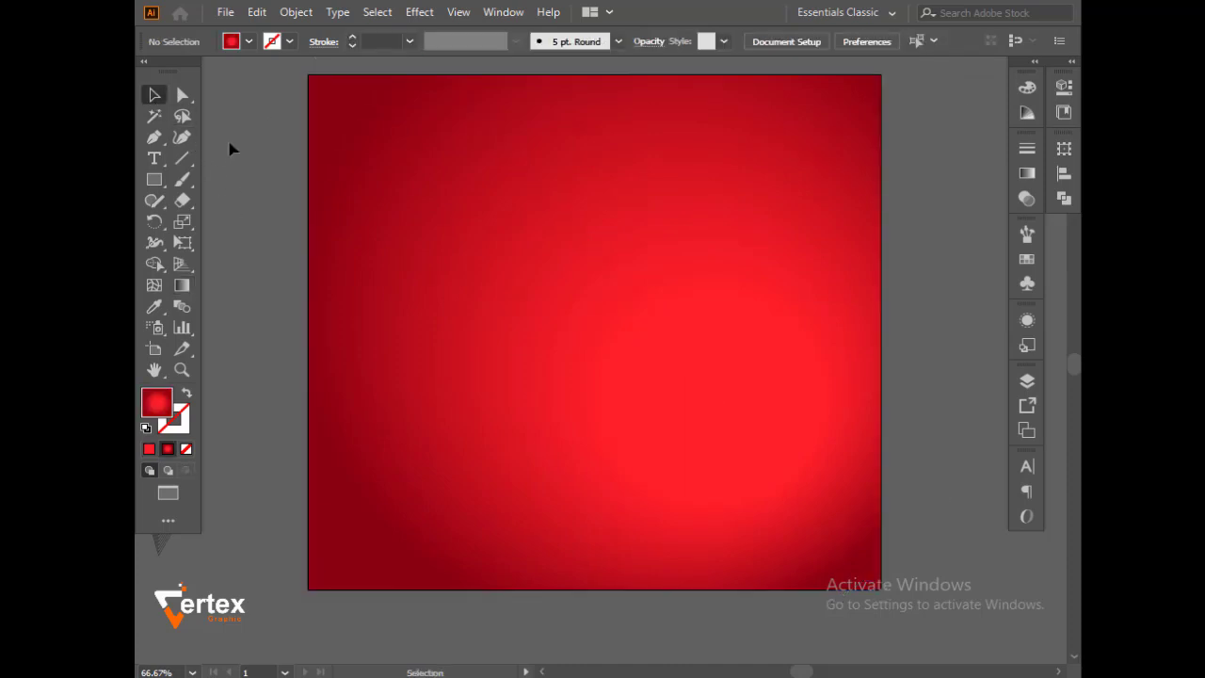
drag(270, 143, 486, 362)
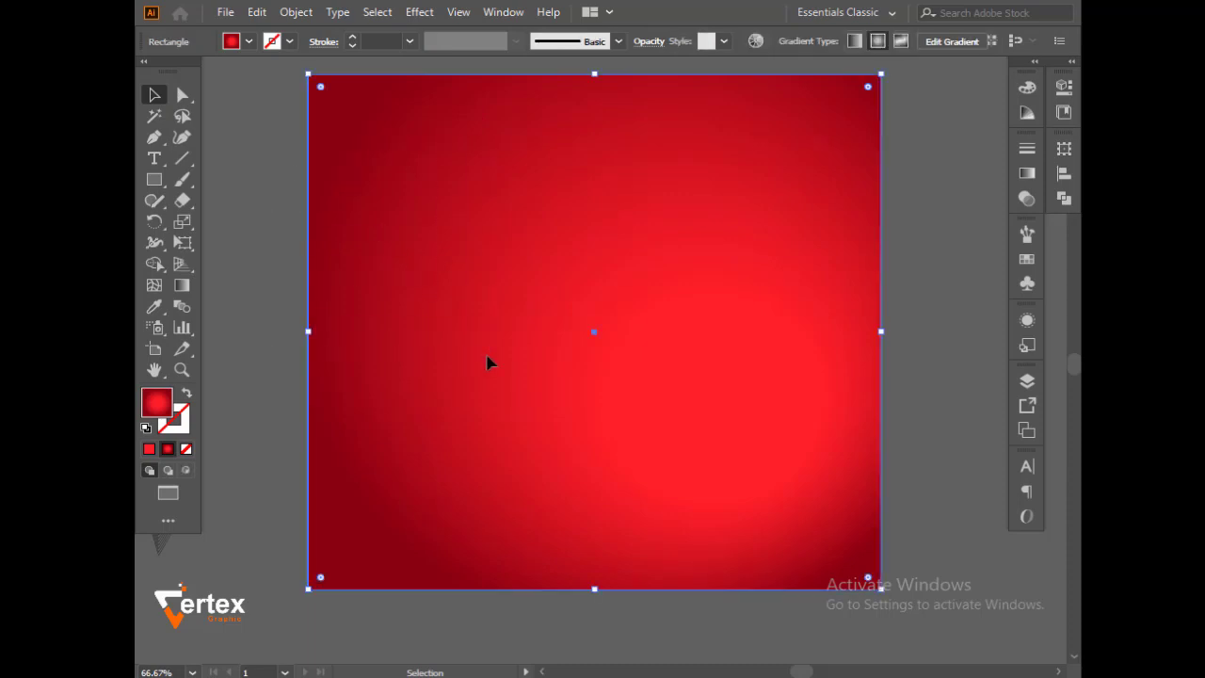
key(a)
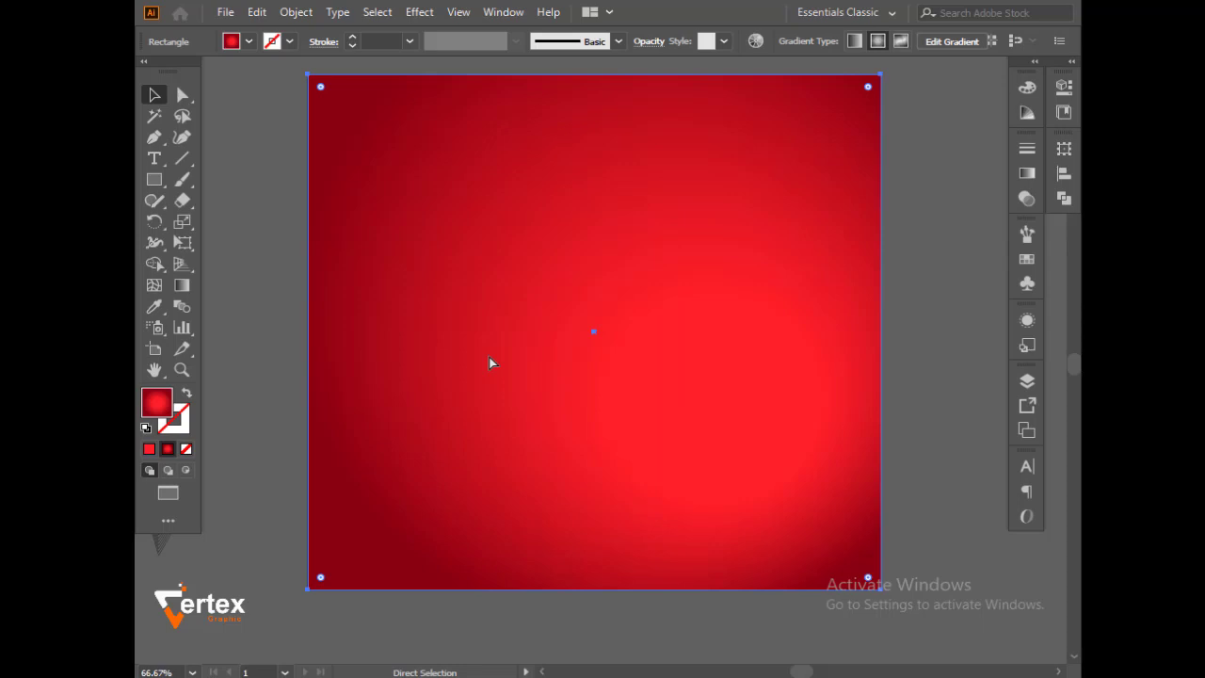
key(v)
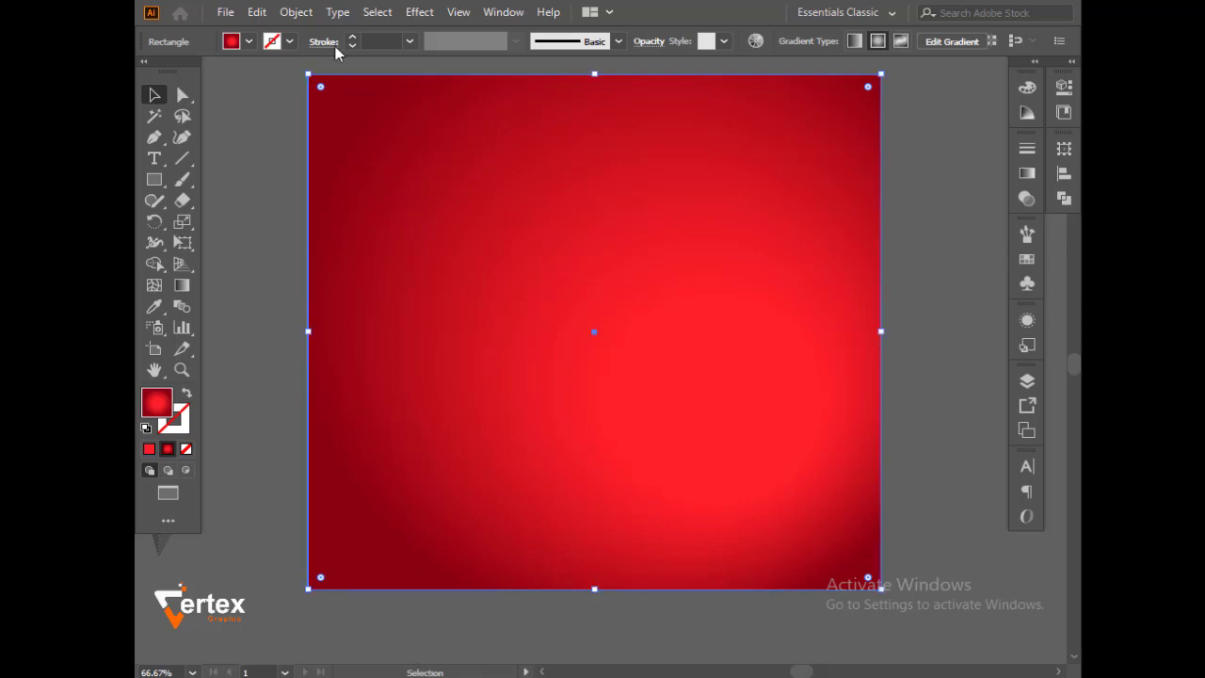
click(295, 12)
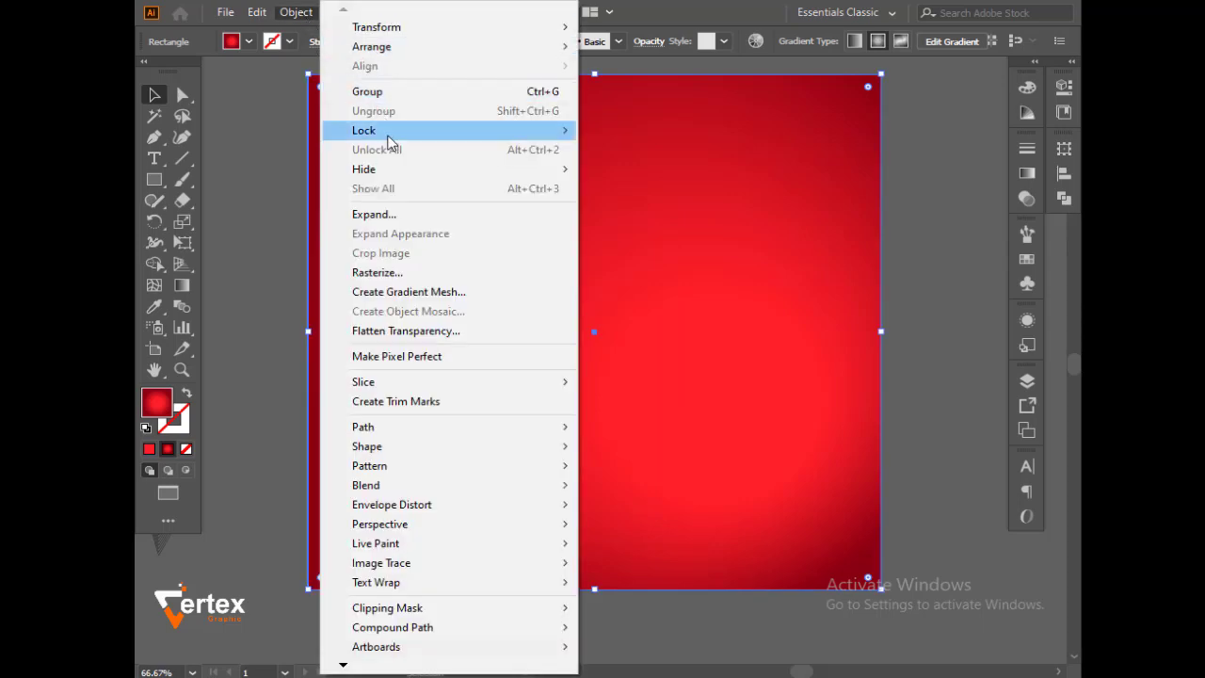
mouse_move(363, 130)
click(614, 132)
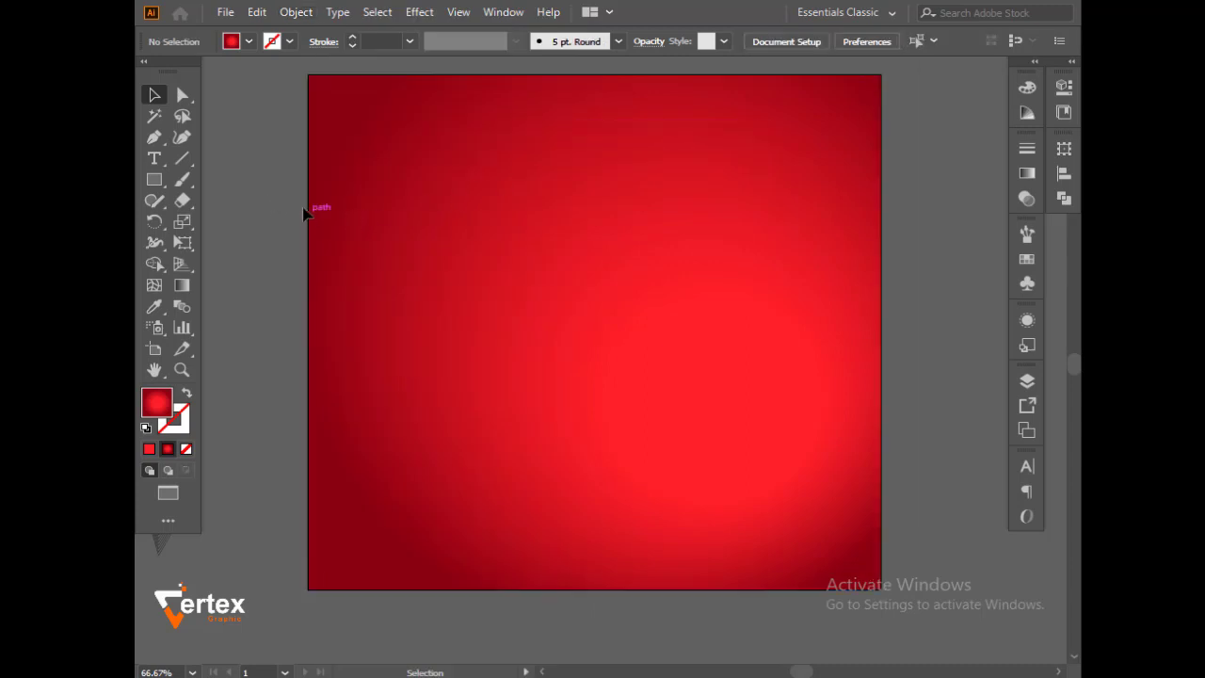
Test the lock, unlock with Ctrl+Alt+2, then lock the background again.
drag(288, 191, 390, 280)
key(ctrl+alt+2)
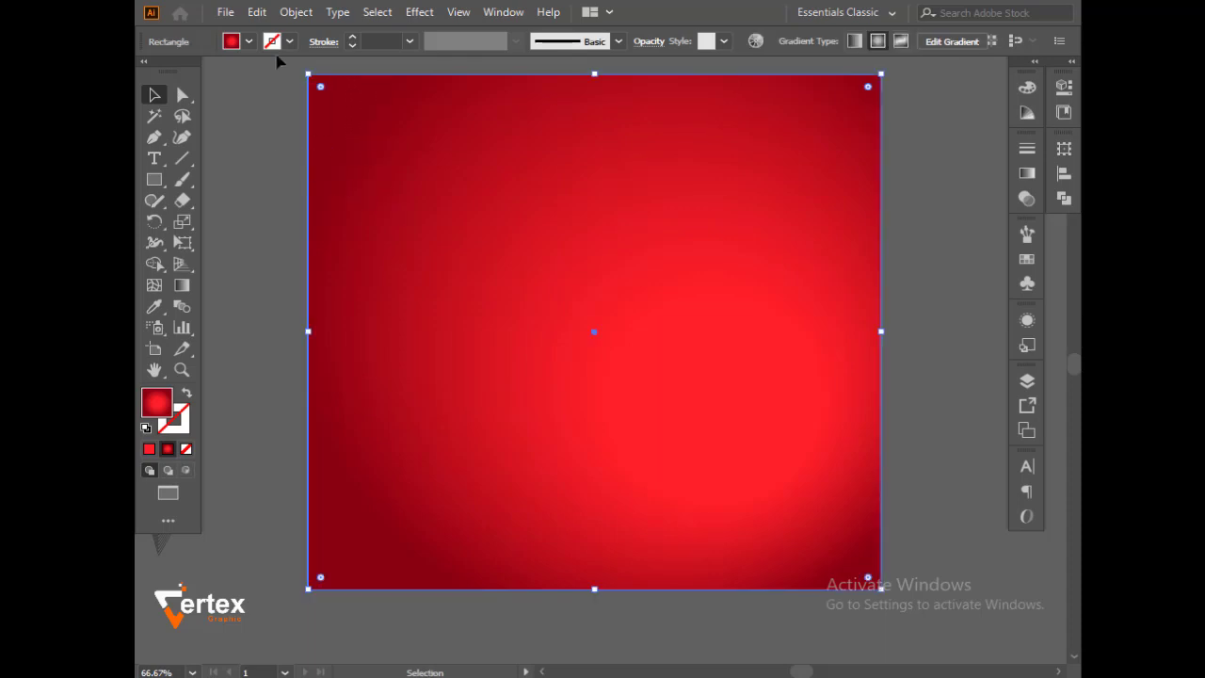
click(295, 12)
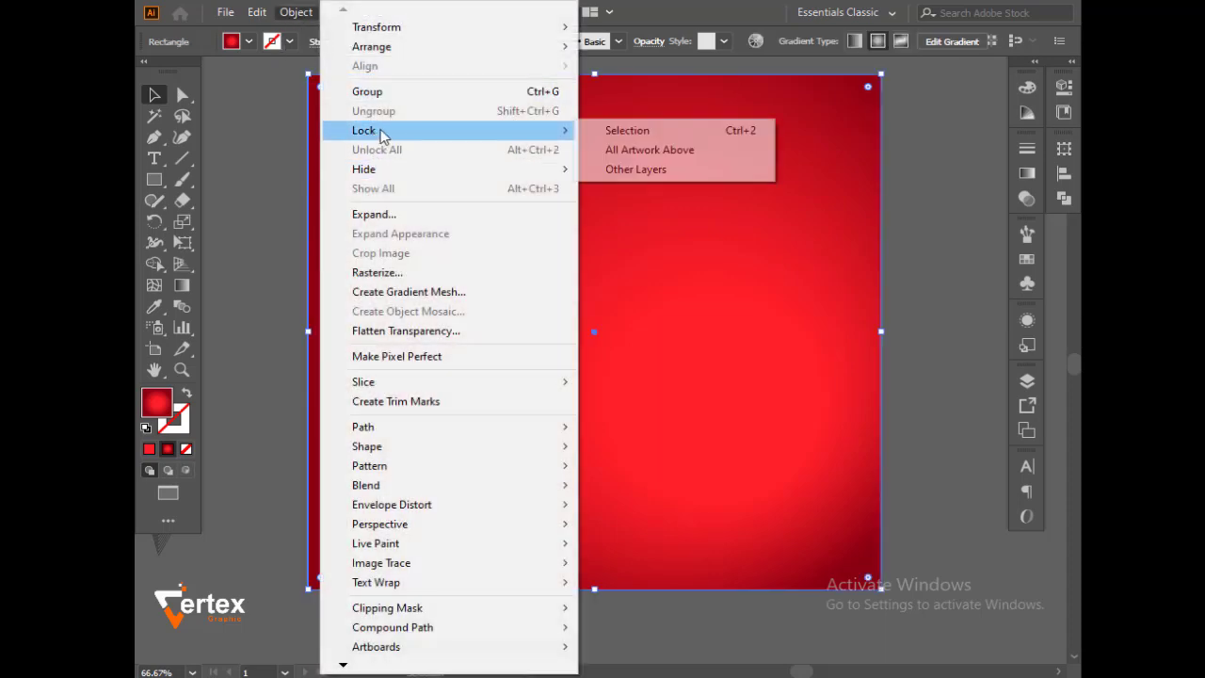
click(616, 129)
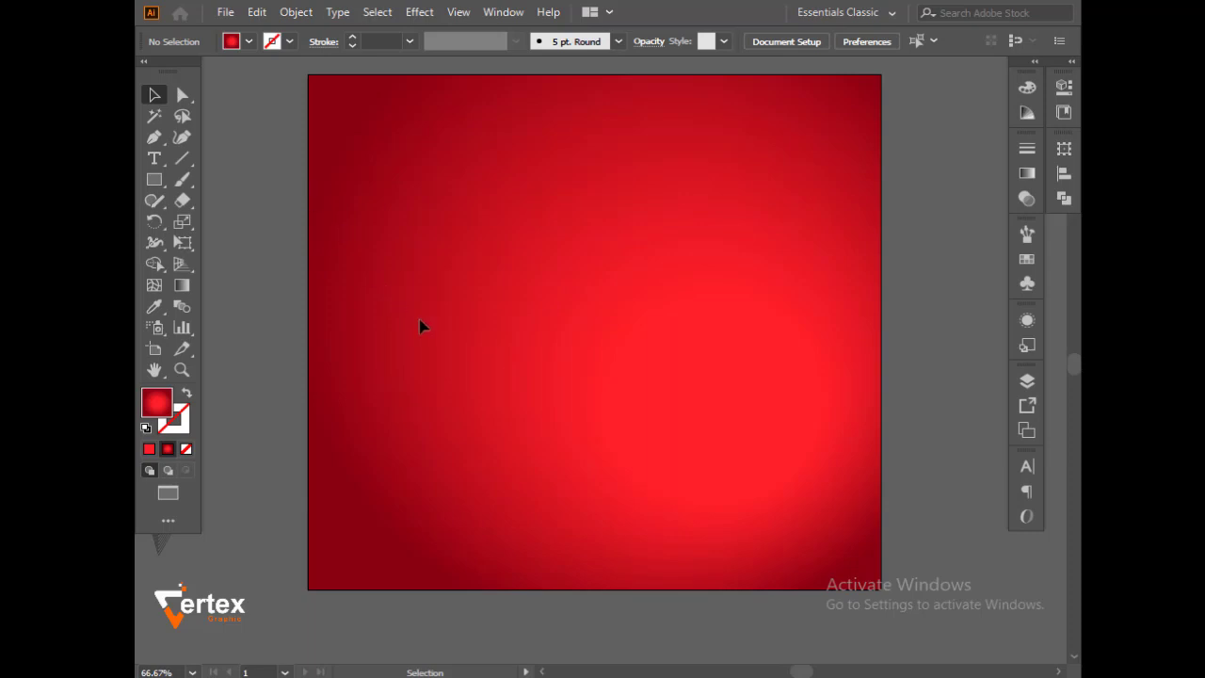
key(ctrl+minus)
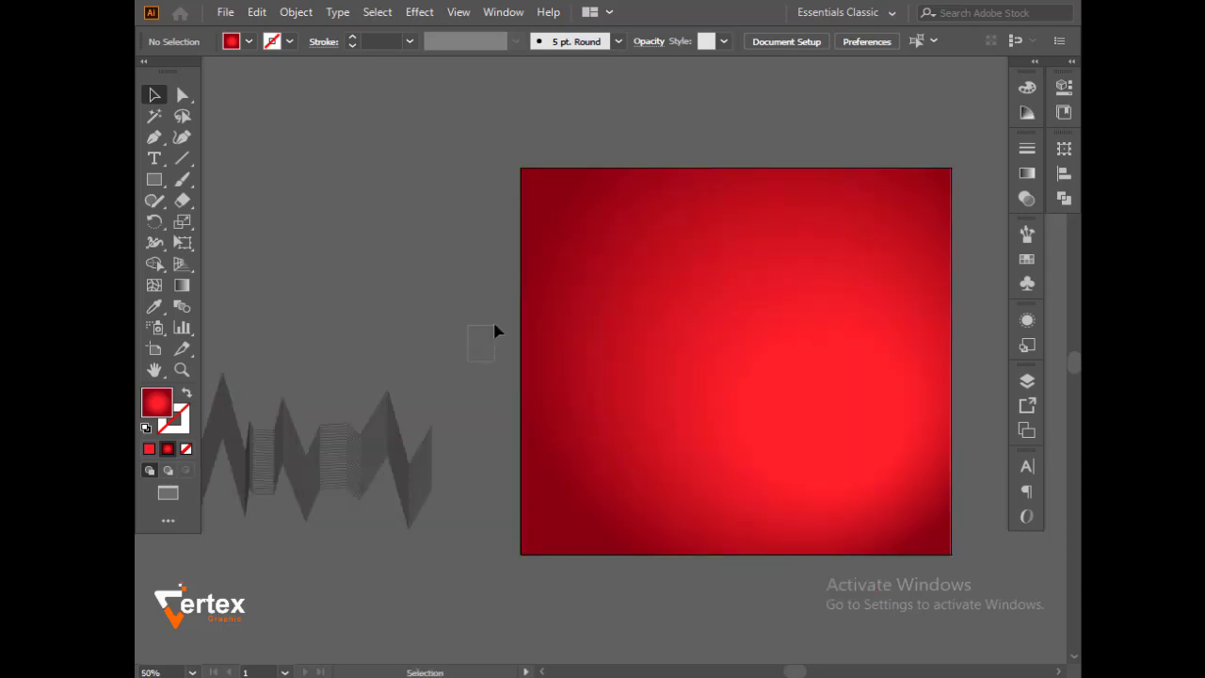
Drag the zigzag blend onto the artboard and scale it from the centre across the middle.
mouse_move(382, 449)
mouse_down()
mouse_move(610, 390)
mouse_move(795, 364)
mouse_up()
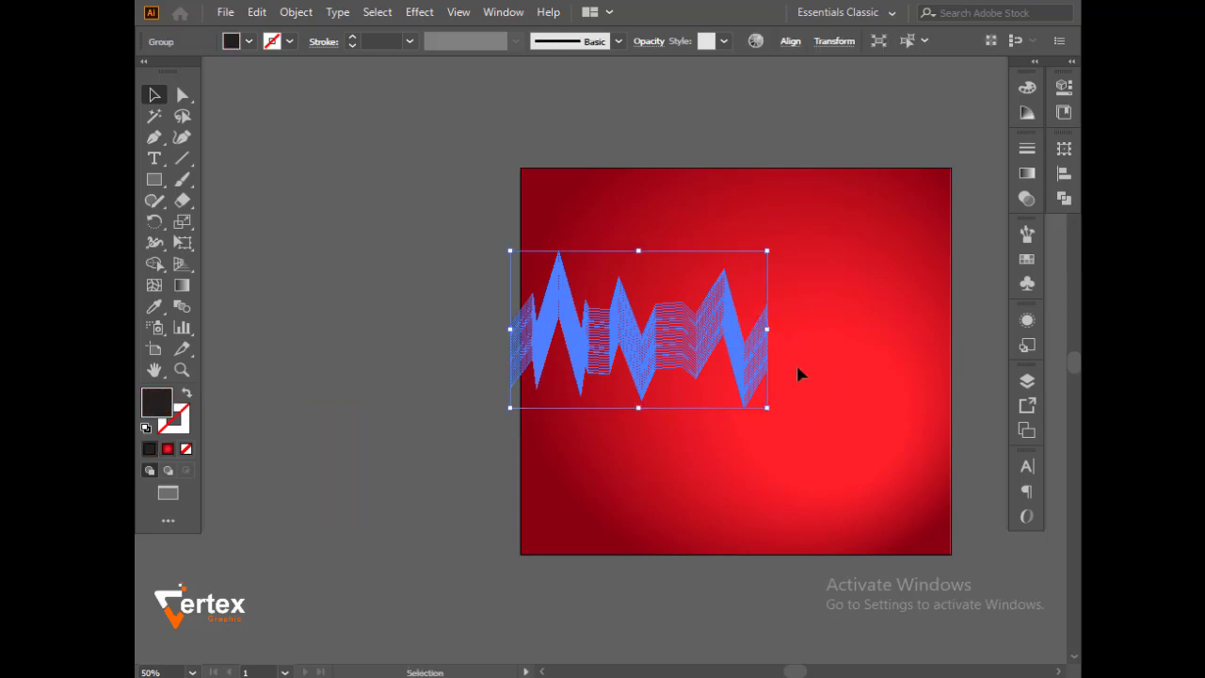
drag(767, 251, 863, 193)
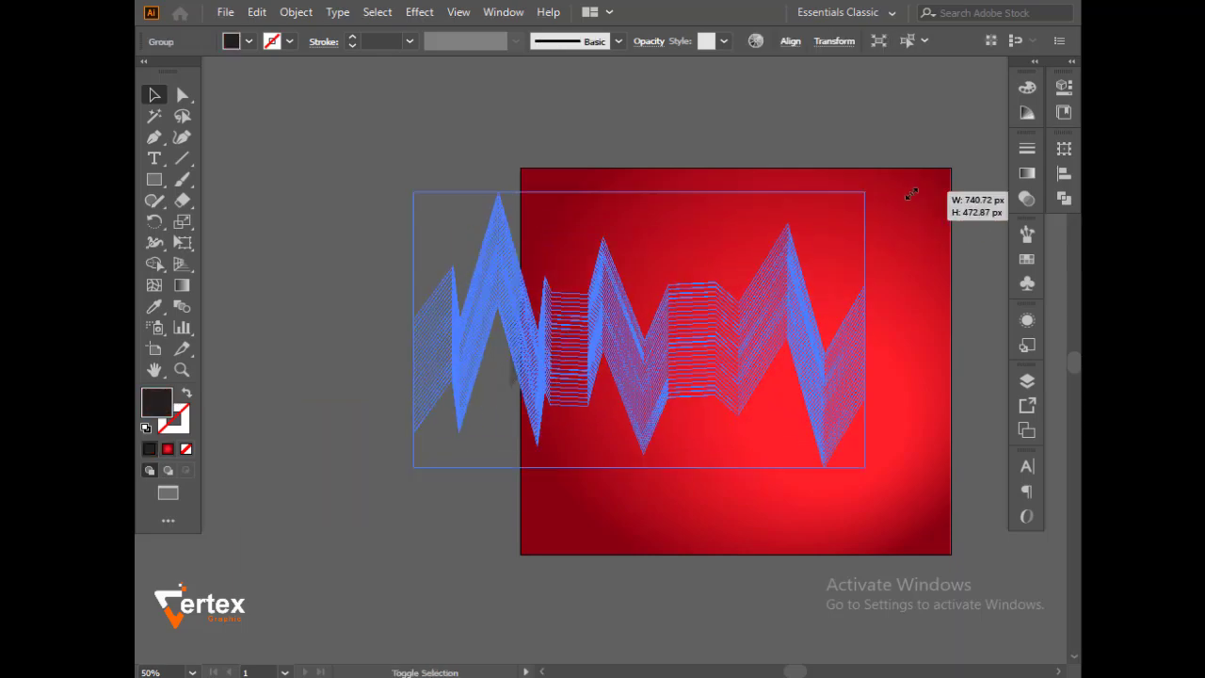
drag(737, 354, 807, 367)
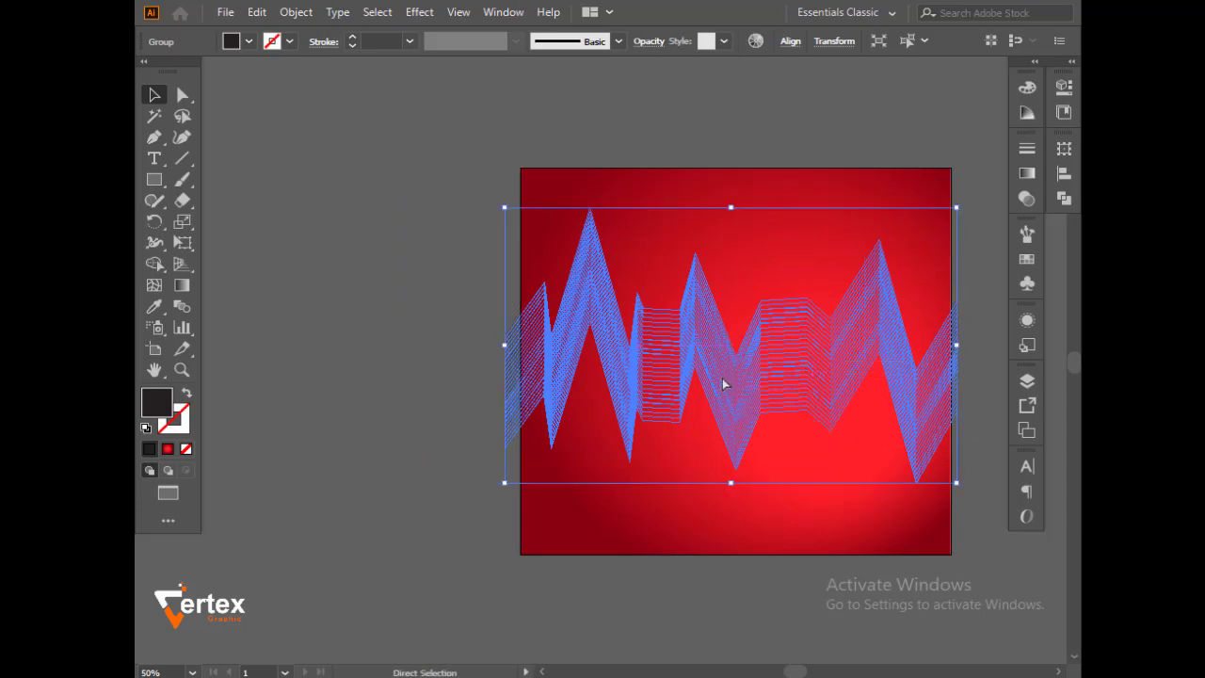
key(ctrl+plus)
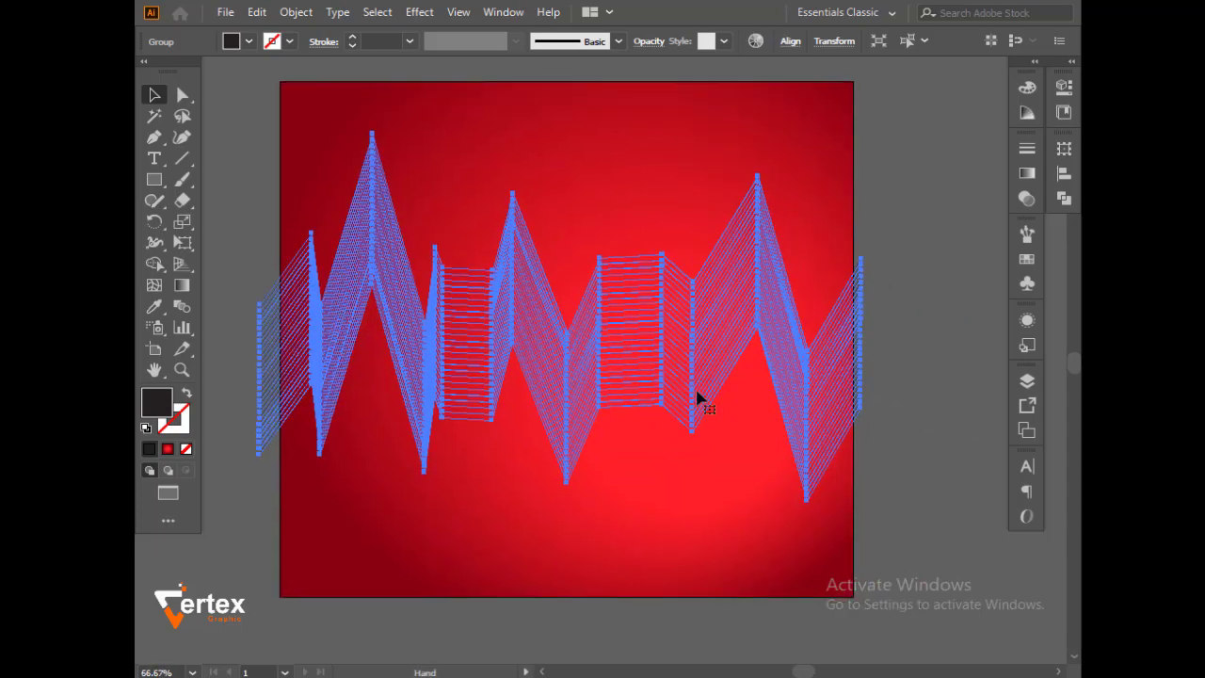
key(ctrl+shift+bracketleft)
click(903, 415)
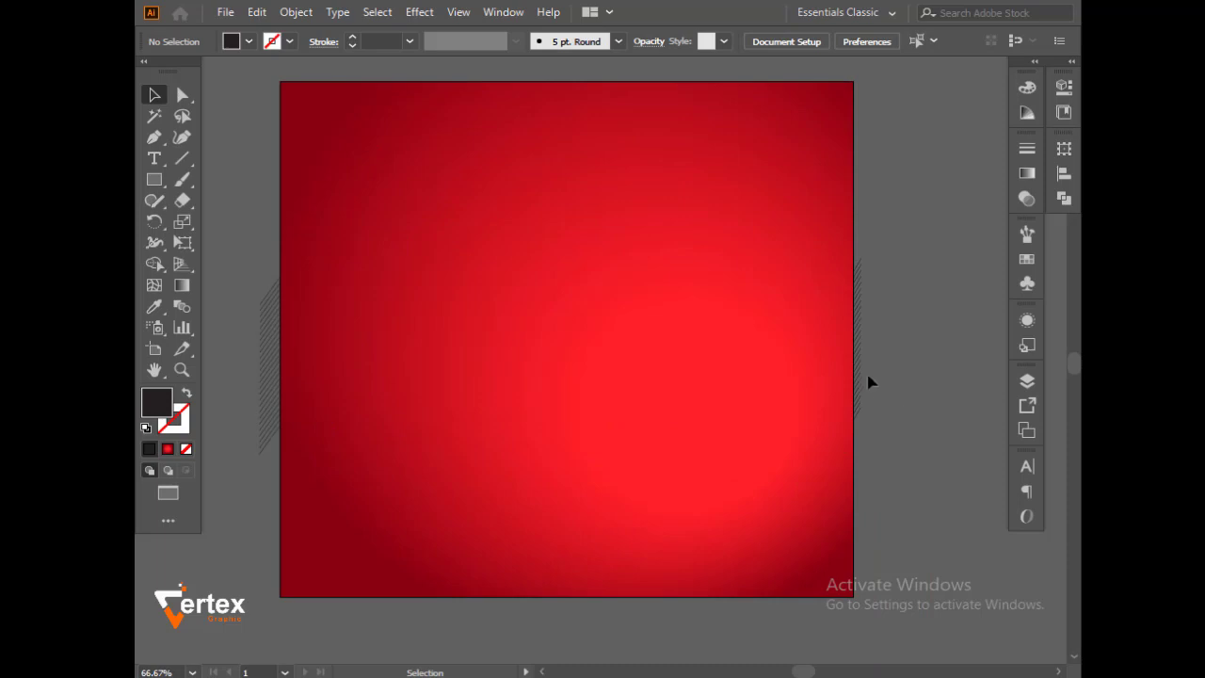
Bring the zigzag blend to the front with Arrange > Bring to Front.
click(862, 376)
right_click(862, 373)
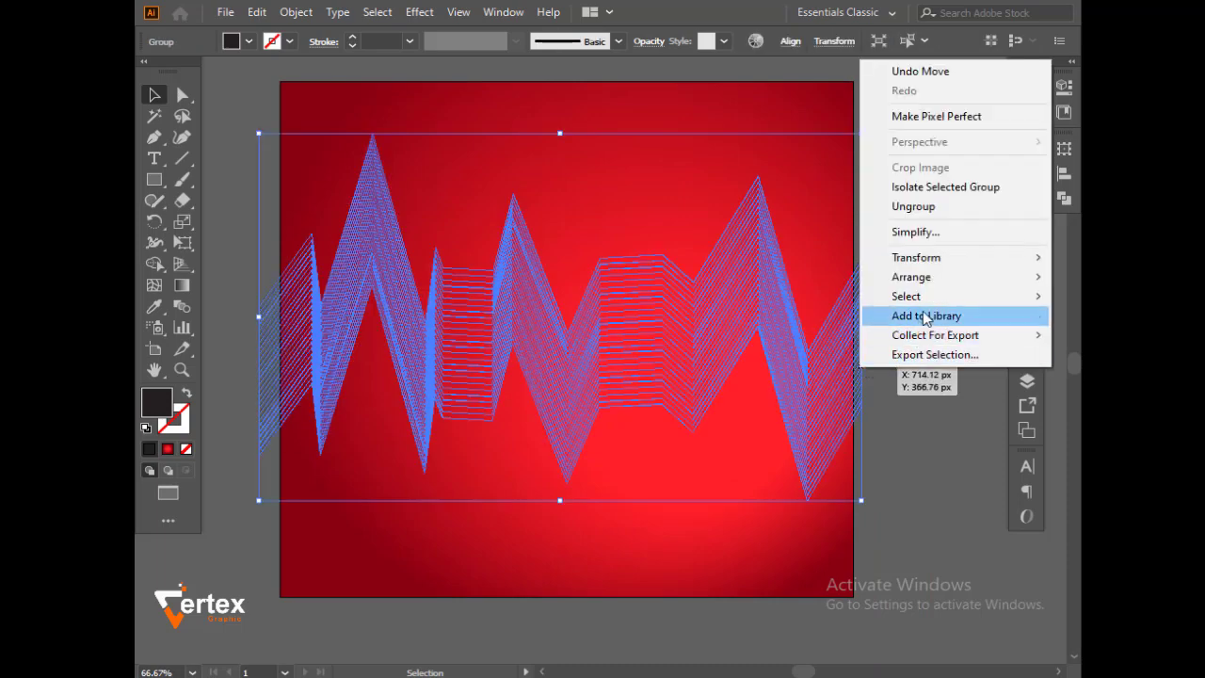
click(780, 277)
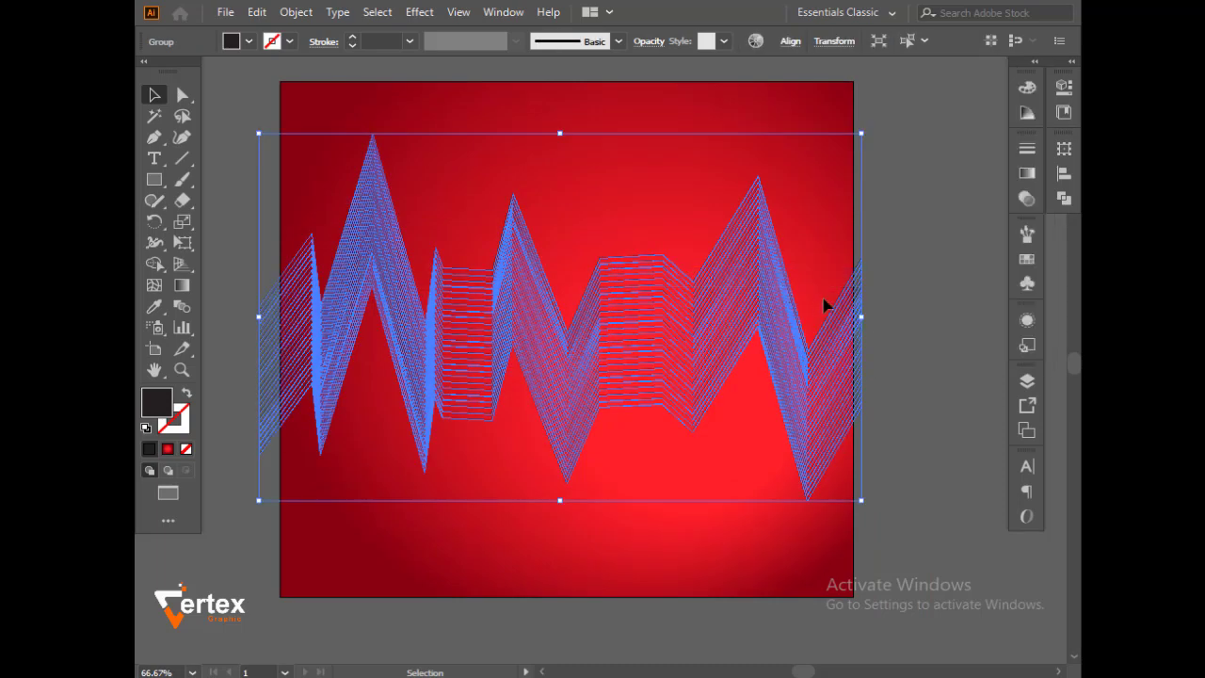
click(901, 294)
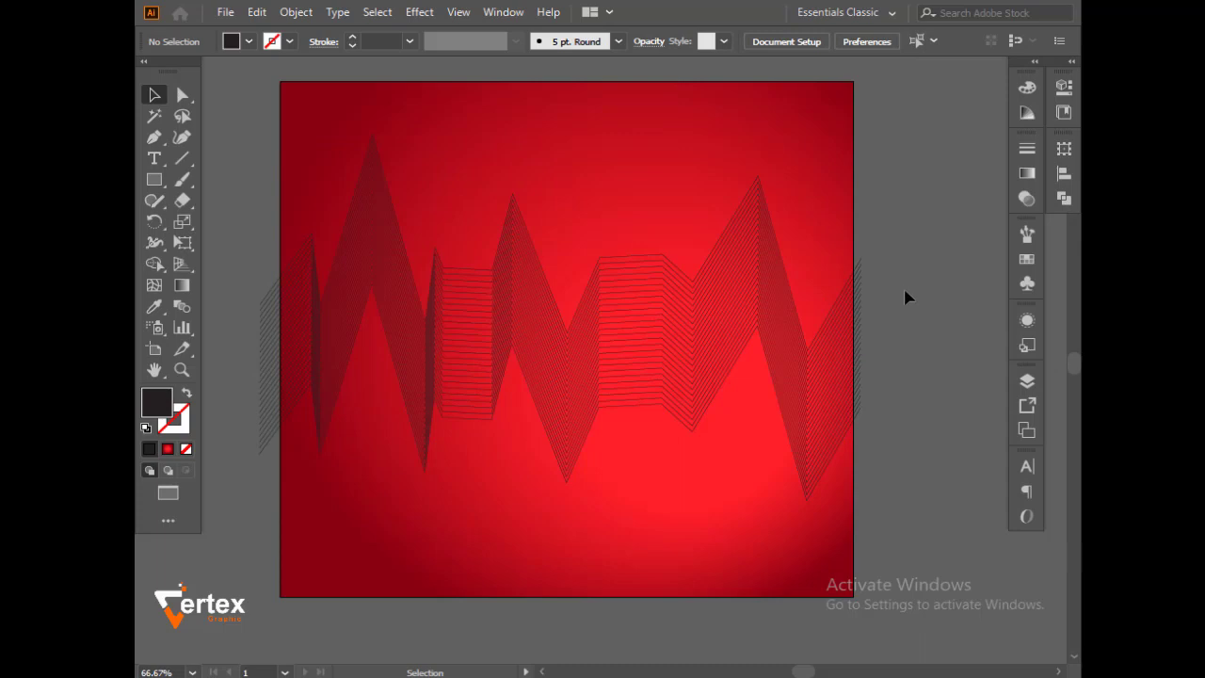
click(636, 377)
Fill the zigzag blend light grey and lower its opacity to 44%.
click(250, 42)
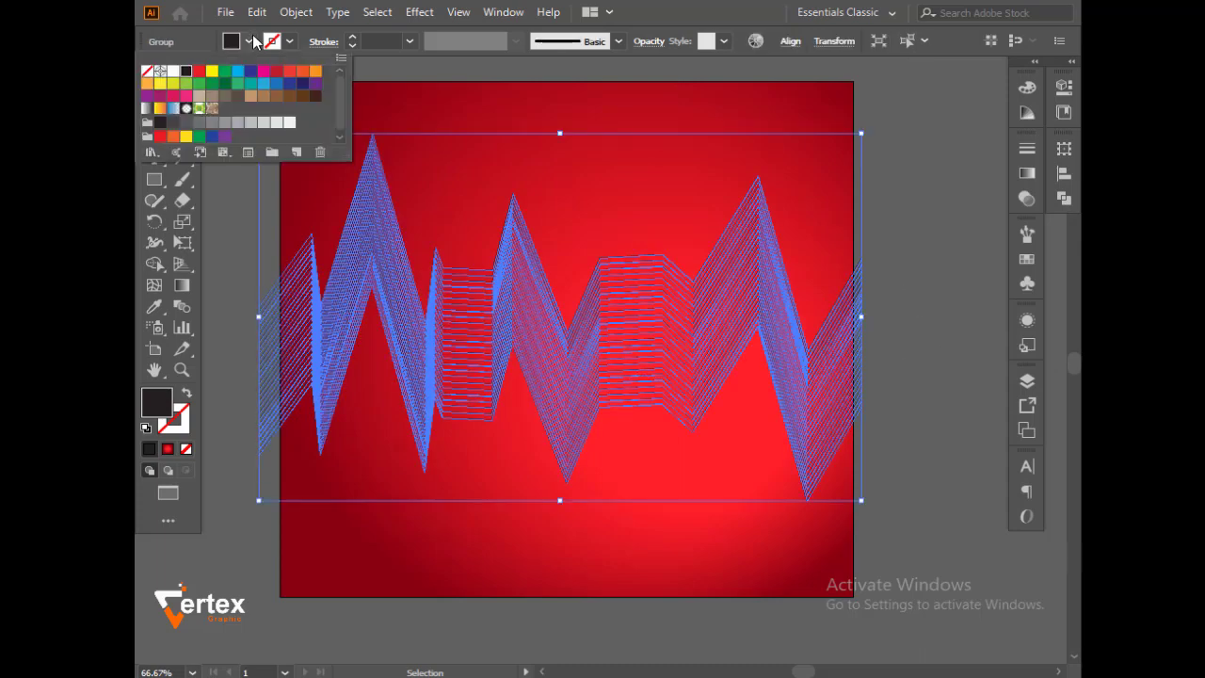
click(239, 124)
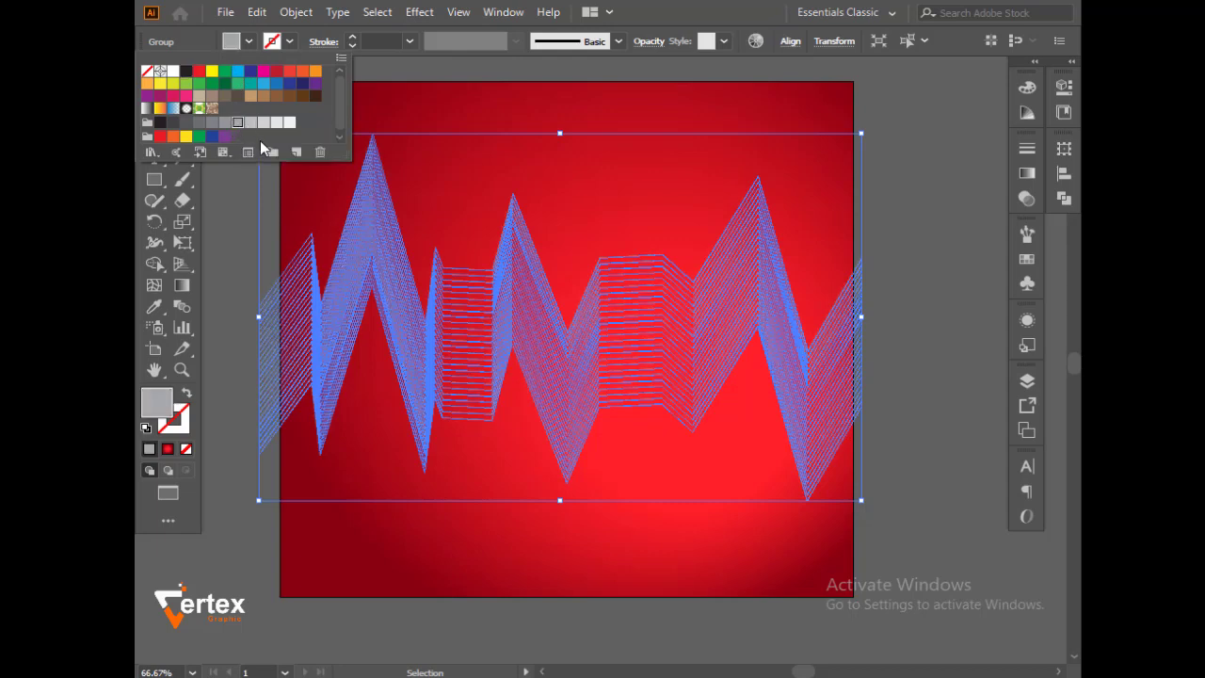
click(238, 207)
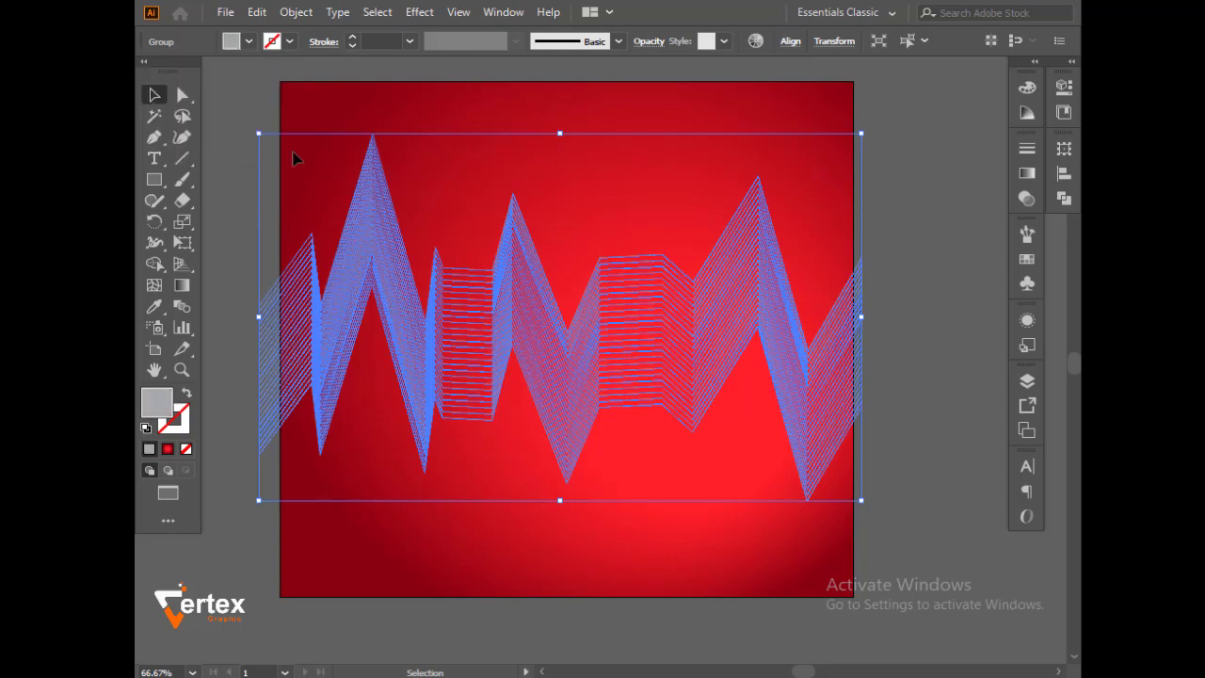
click(252, 42)
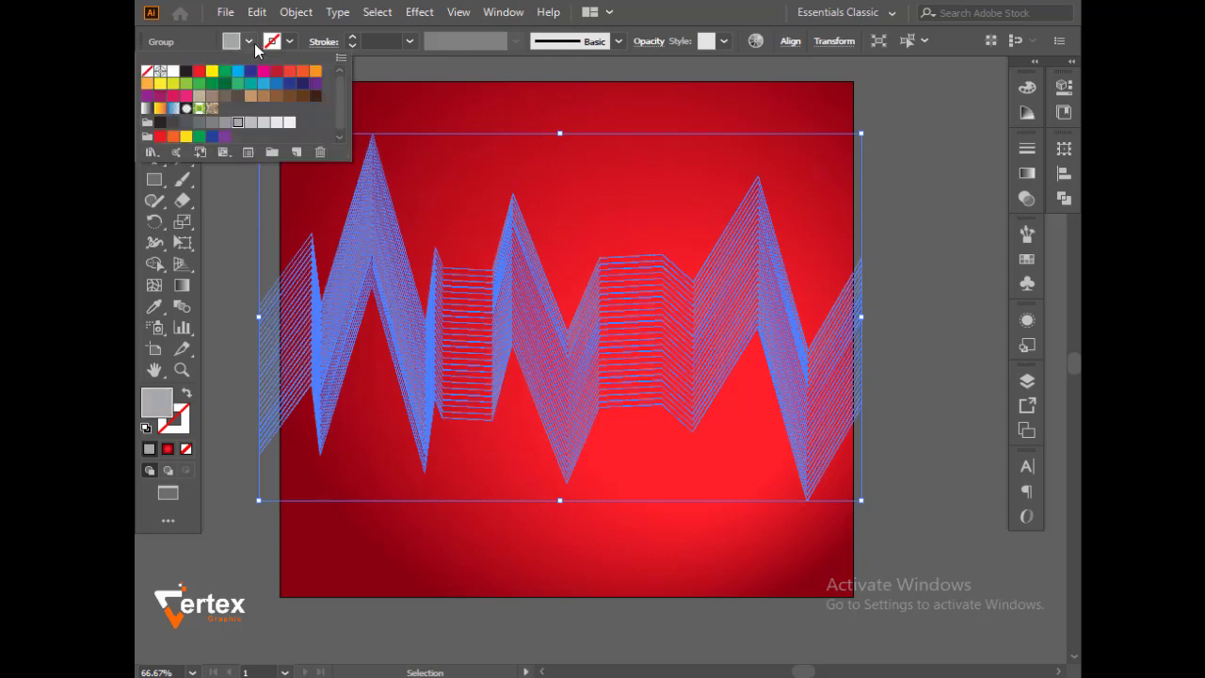
click(647, 42)
click(637, 71)
drag(640, 94, 590, 100)
click(898, 193)
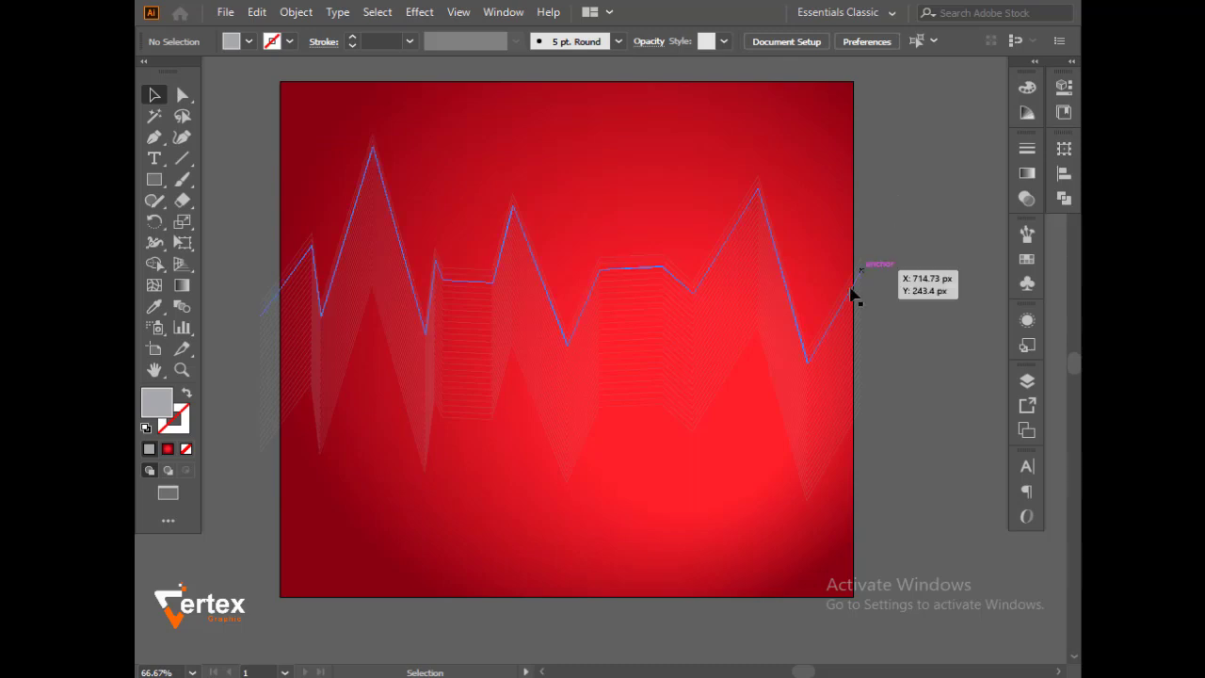
Change the zigzag blend's fill to the red swatch.
click(781, 318)
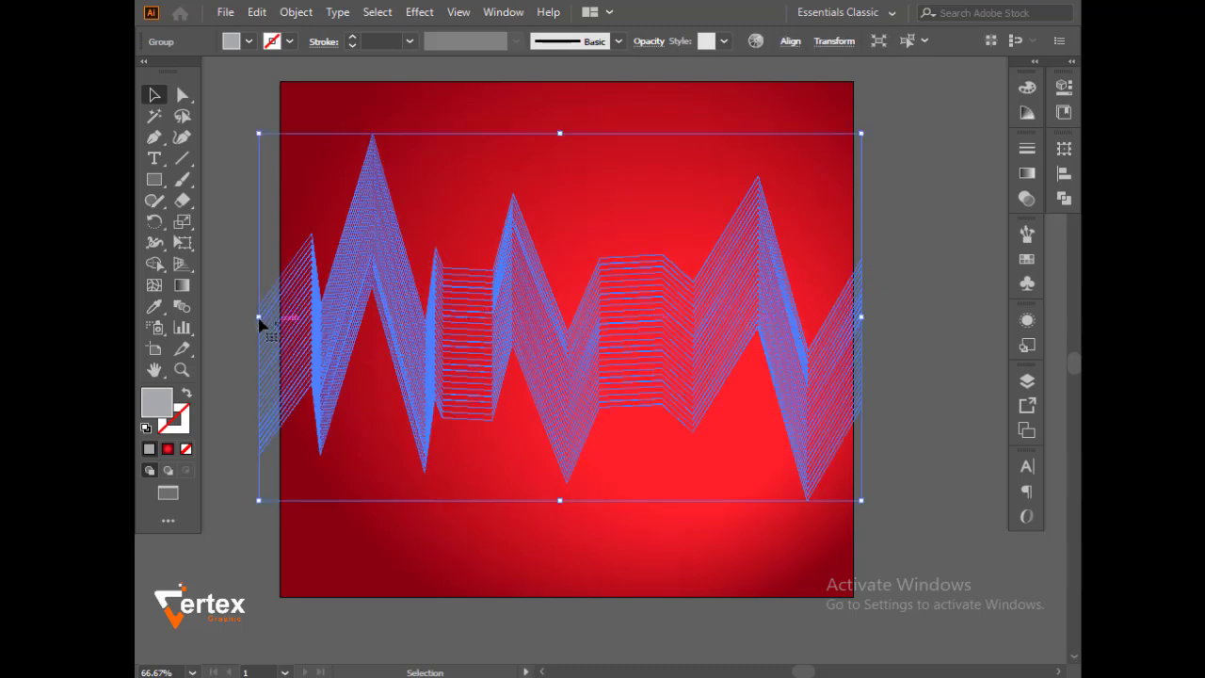
click(248, 42)
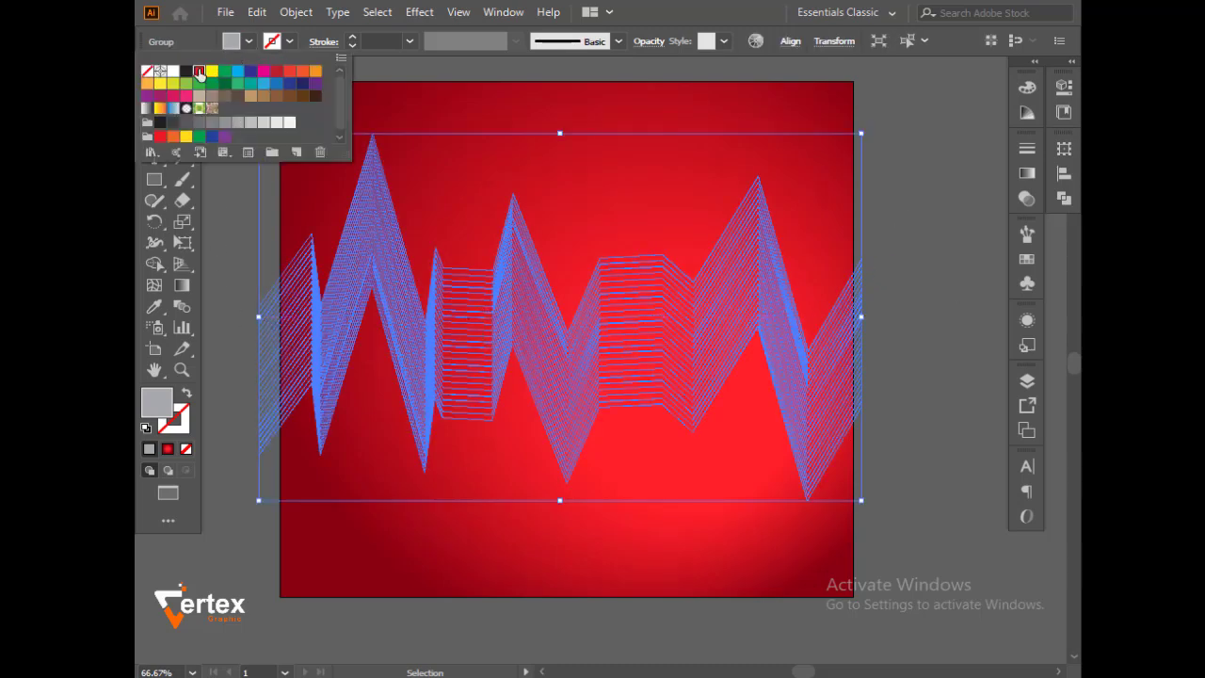
click(199, 70)
click(921, 269)
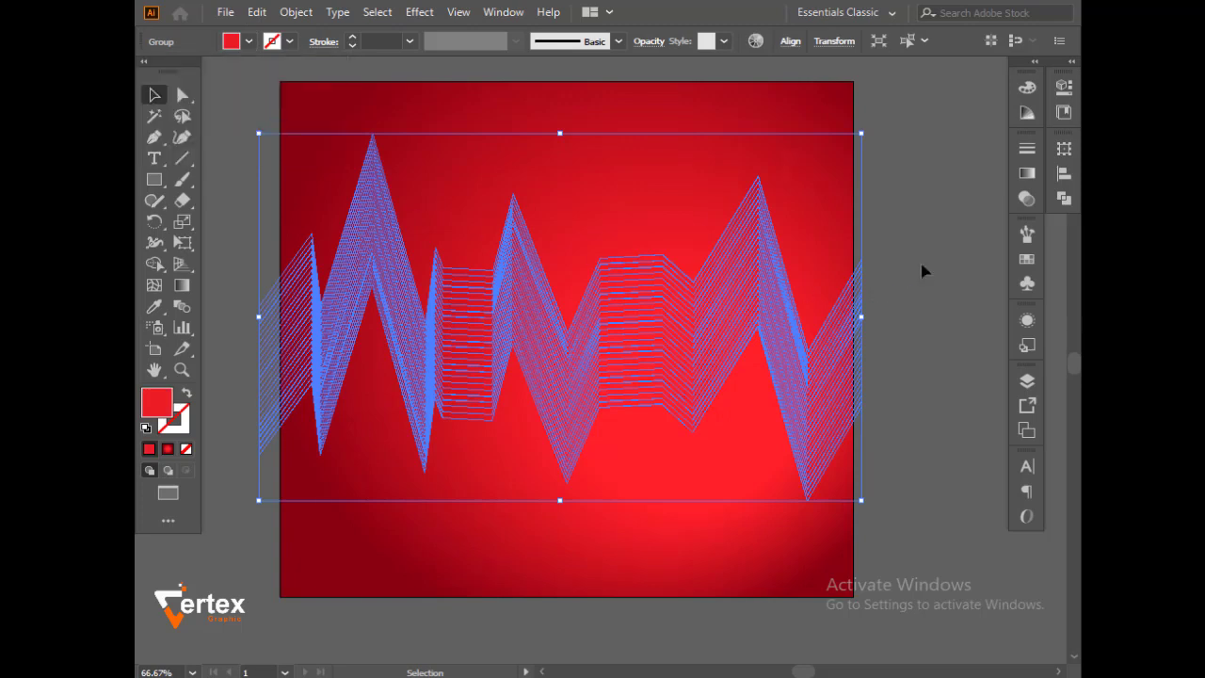
click(920, 264)
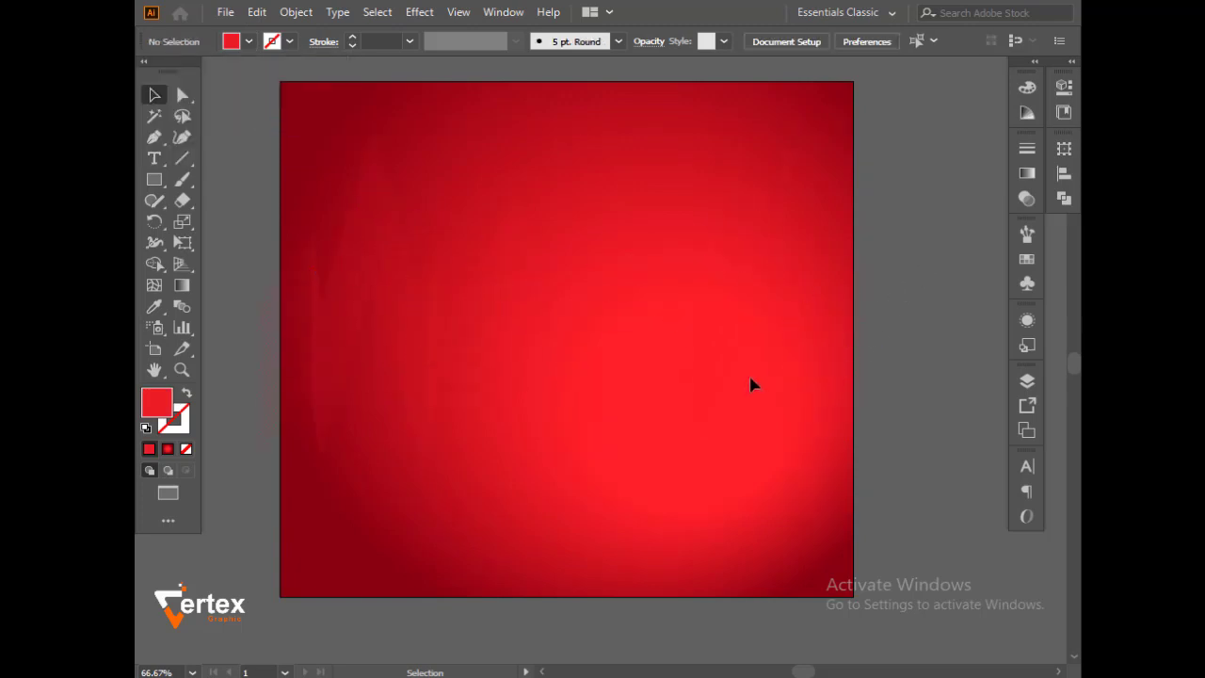
click(811, 372)
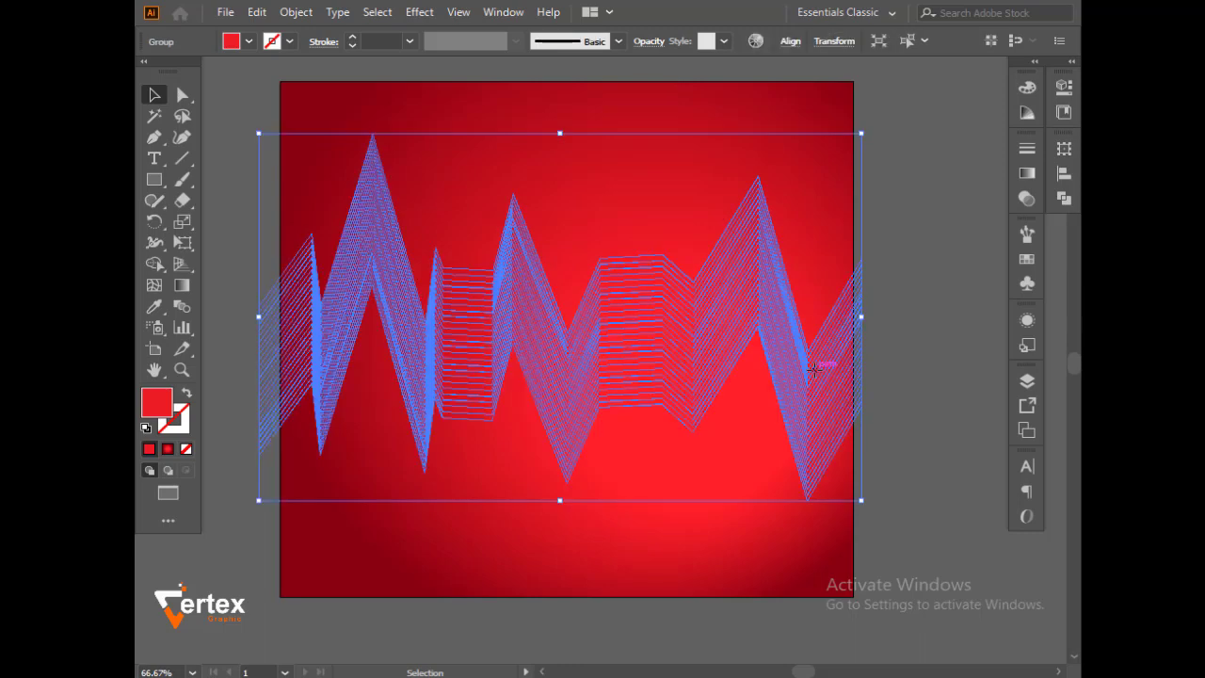
Apply a gradient to the zigzag lines, making the right stop black and the left stop magenta.
click(1027, 173)
click(971, 283)
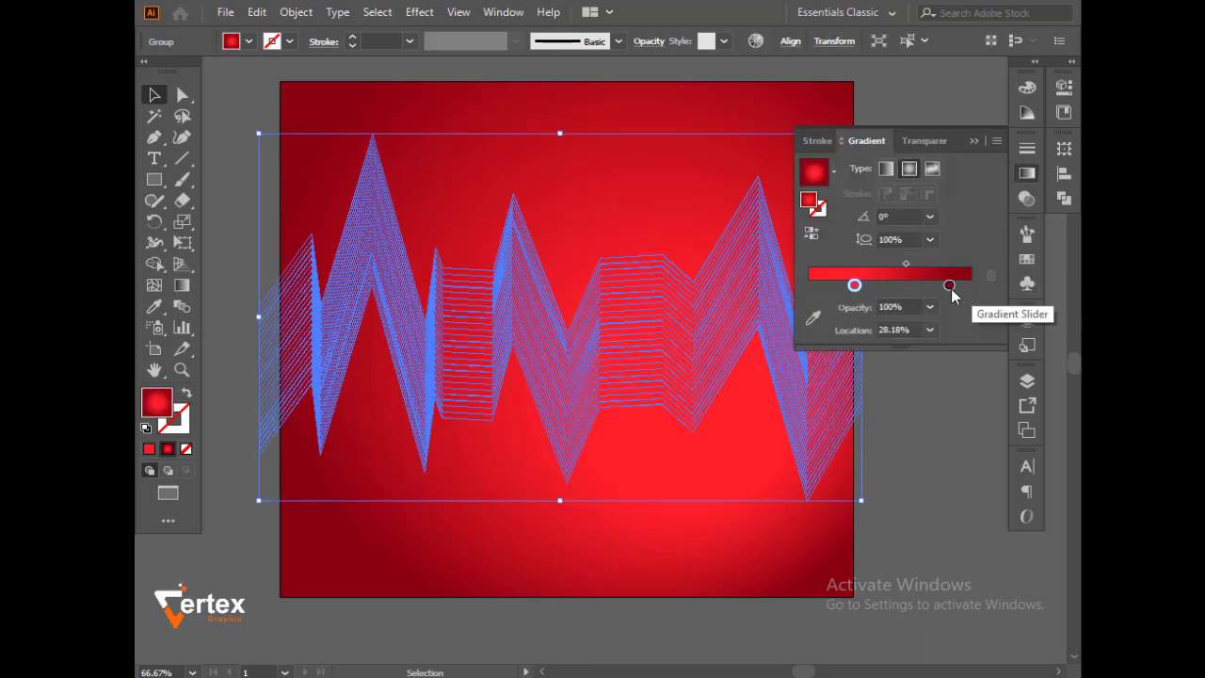
double_click(970, 285)
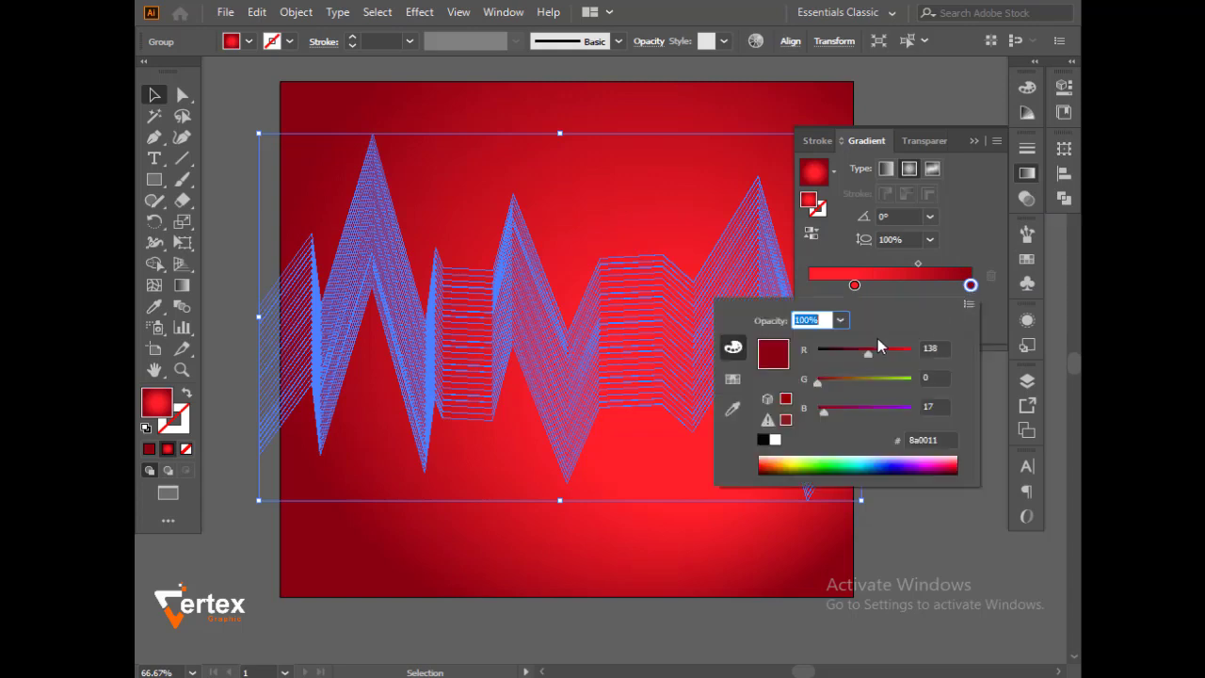
drag(877, 349, 816, 360)
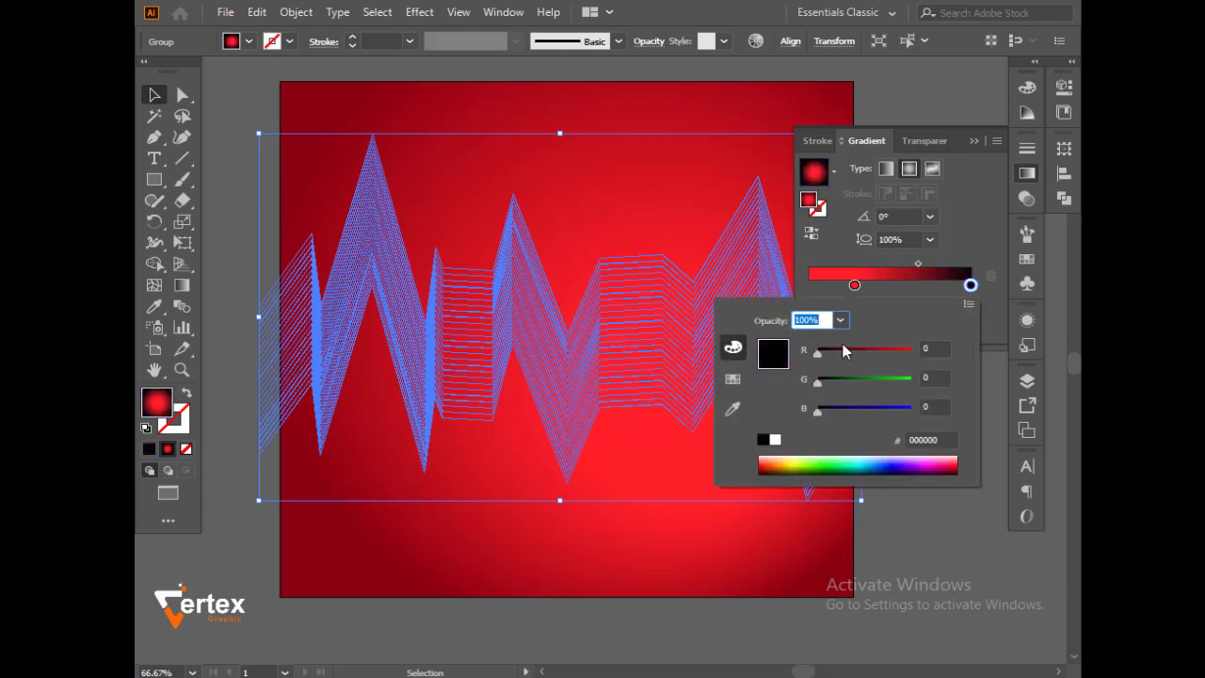
key(Escape)
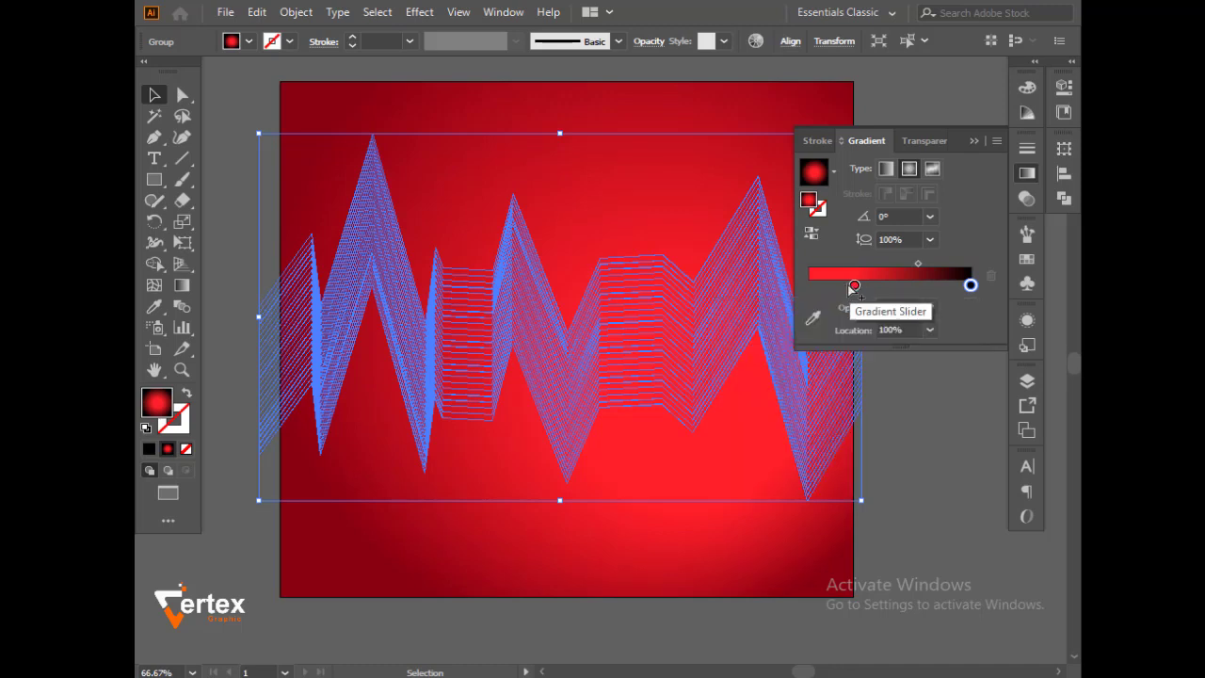
drag(852, 285, 828, 286)
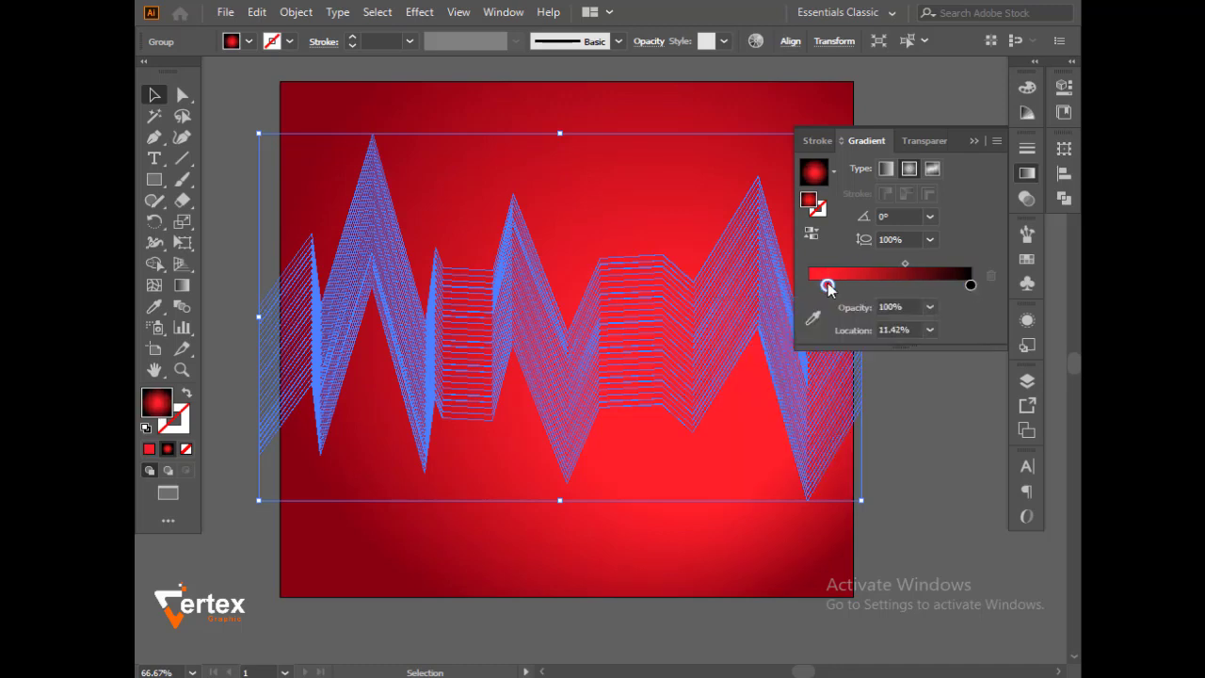
double_click(827, 286)
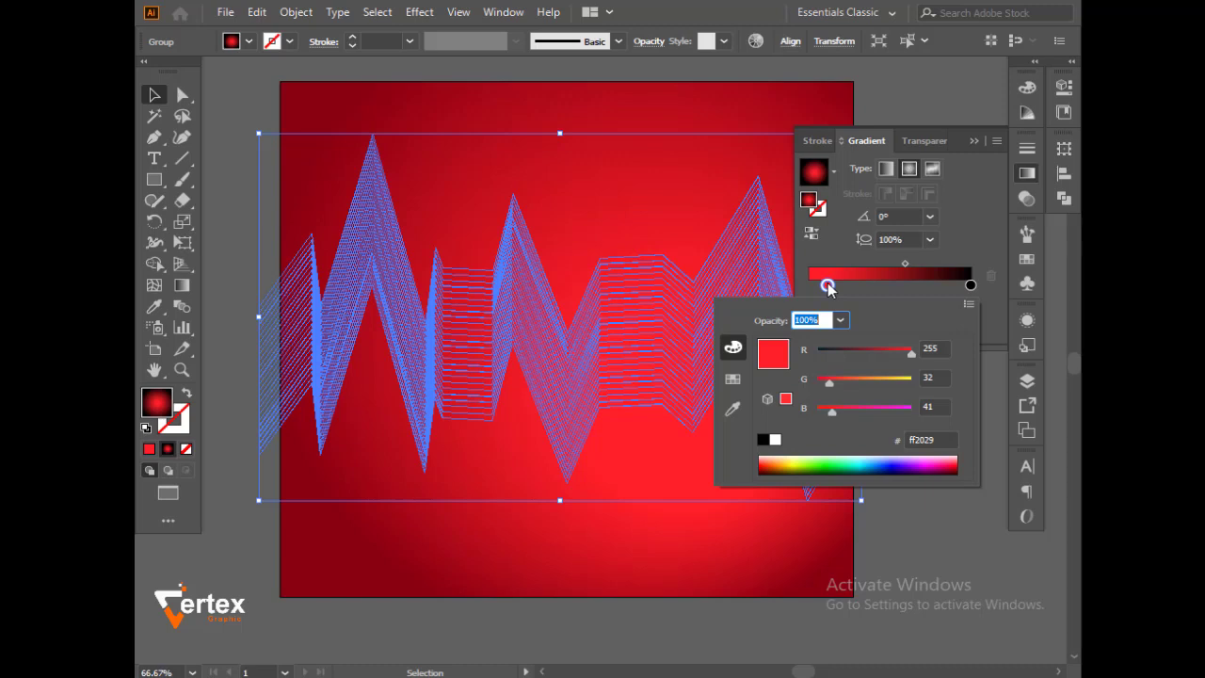
click(933, 461)
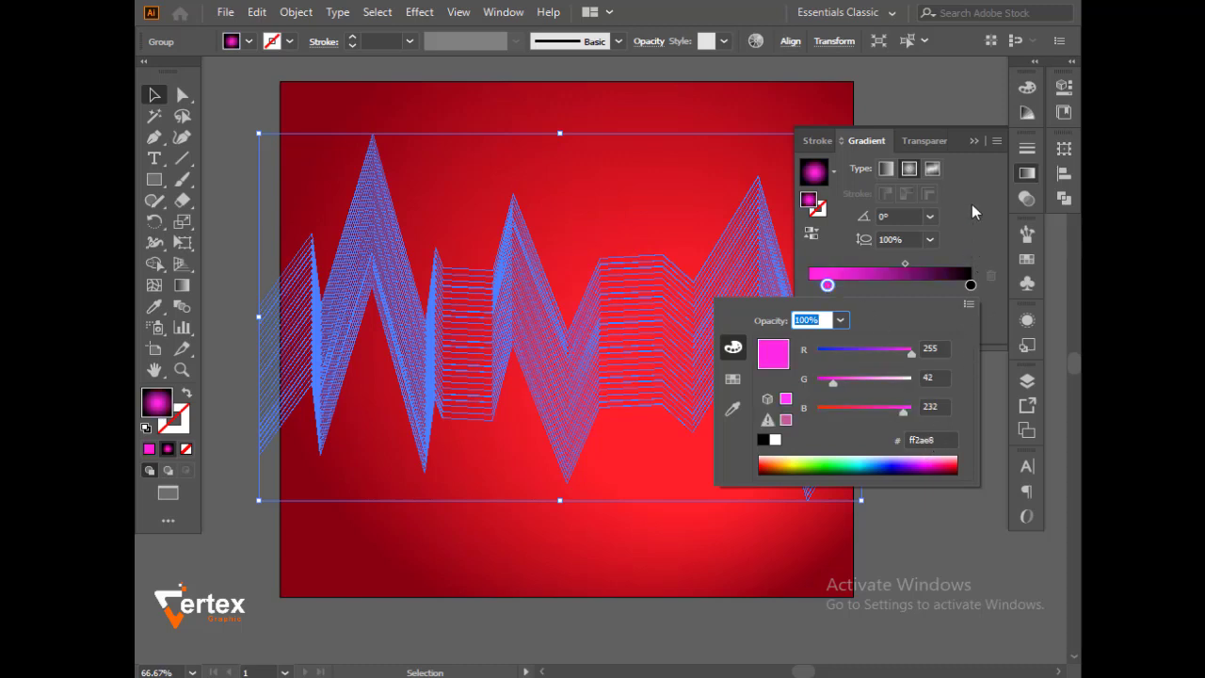
click(974, 145)
click(934, 232)
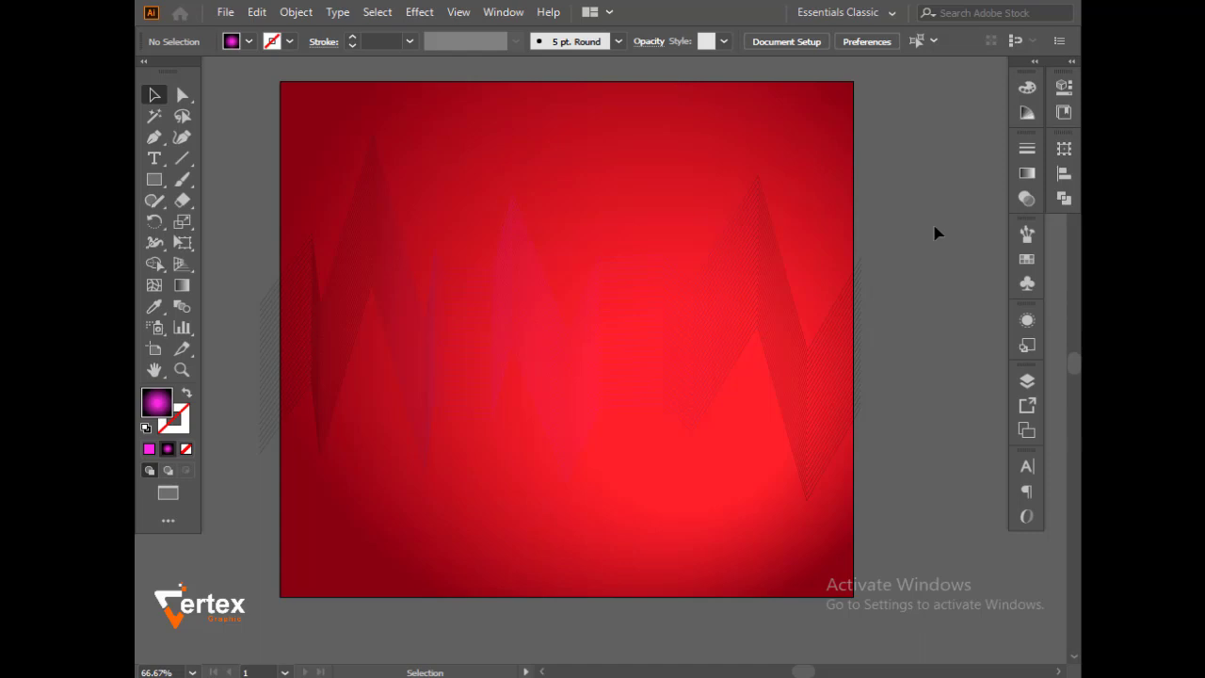
Change the right gradient stop to green and shift the midpoint to 46.9%.
click(802, 466)
click(1027, 173)
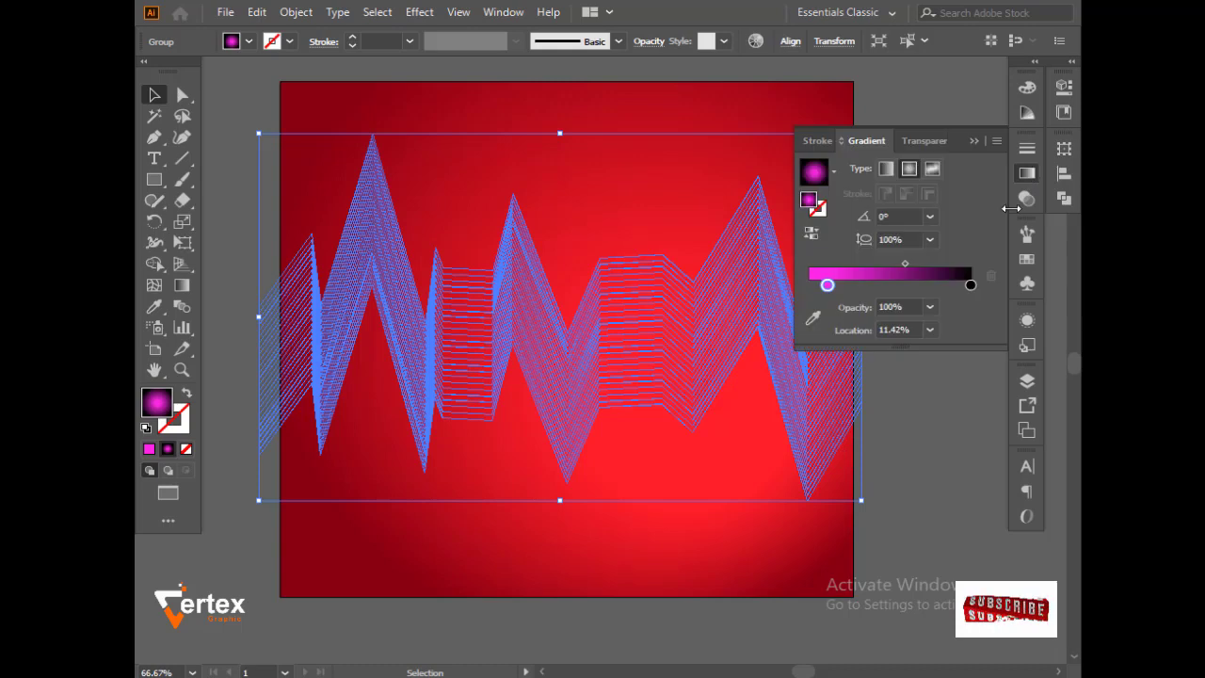
double_click(970, 286)
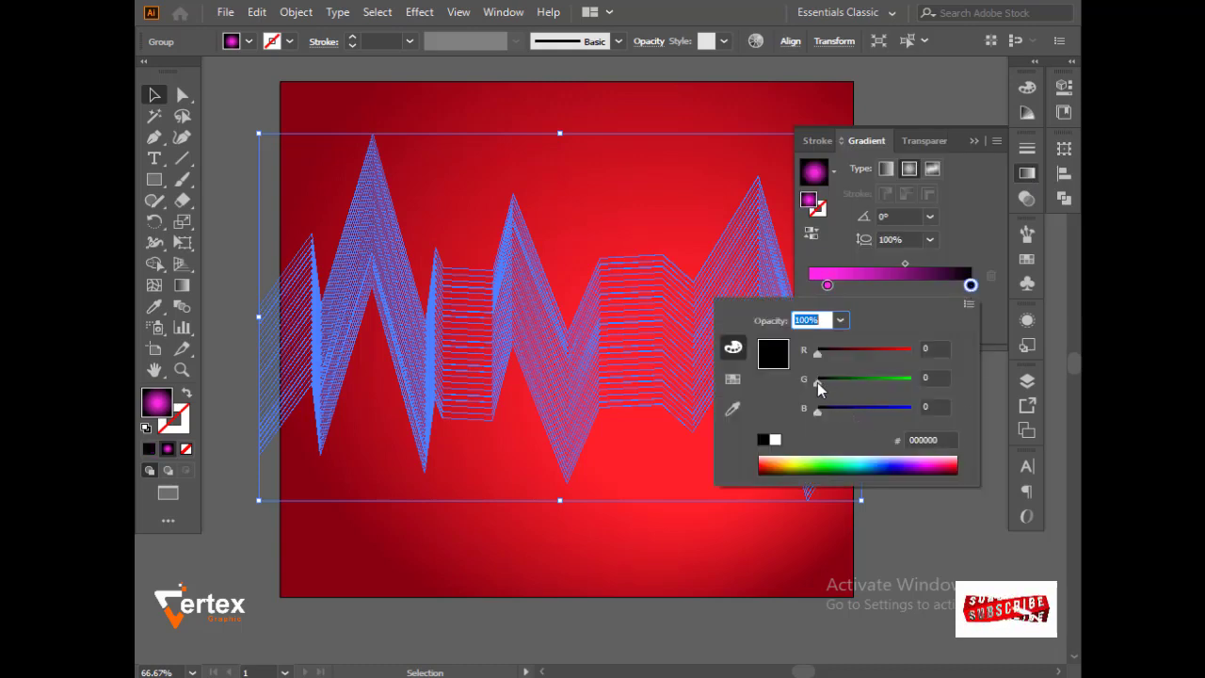
mouse_move(819, 380)
mouse_down()
mouse_move(888, 382)
mouse_move(877, 382)
mouse_up()
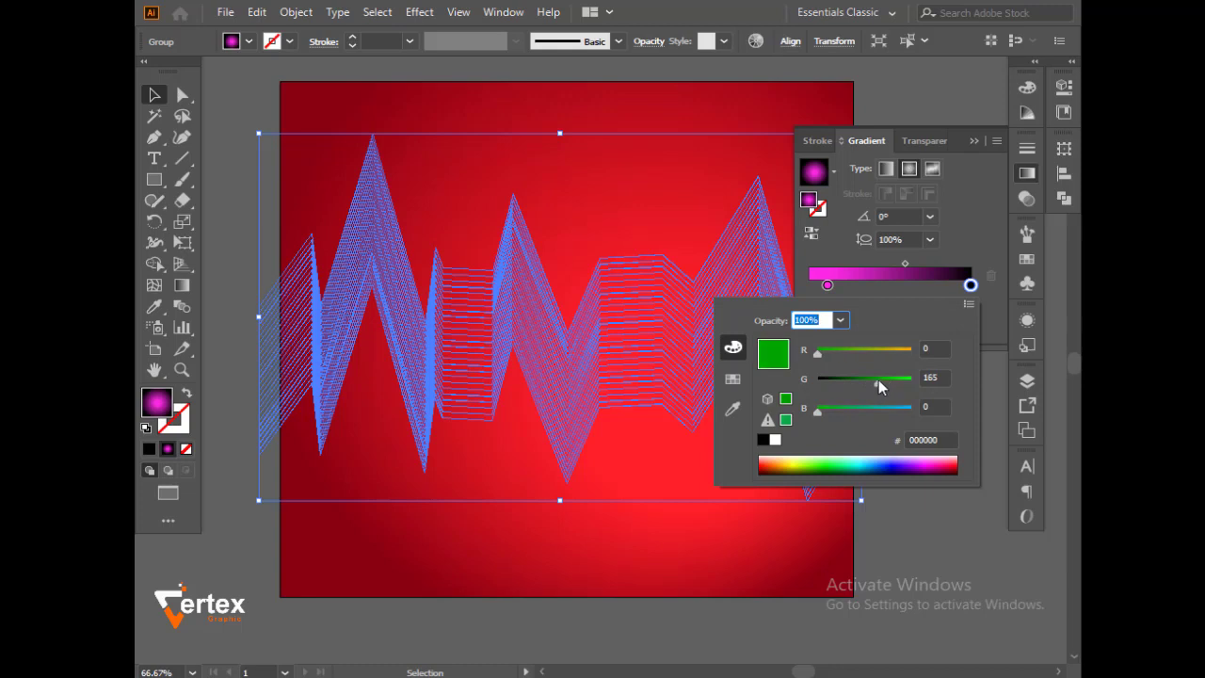
click(907, 265)
drag(906, 264, 895, 265)
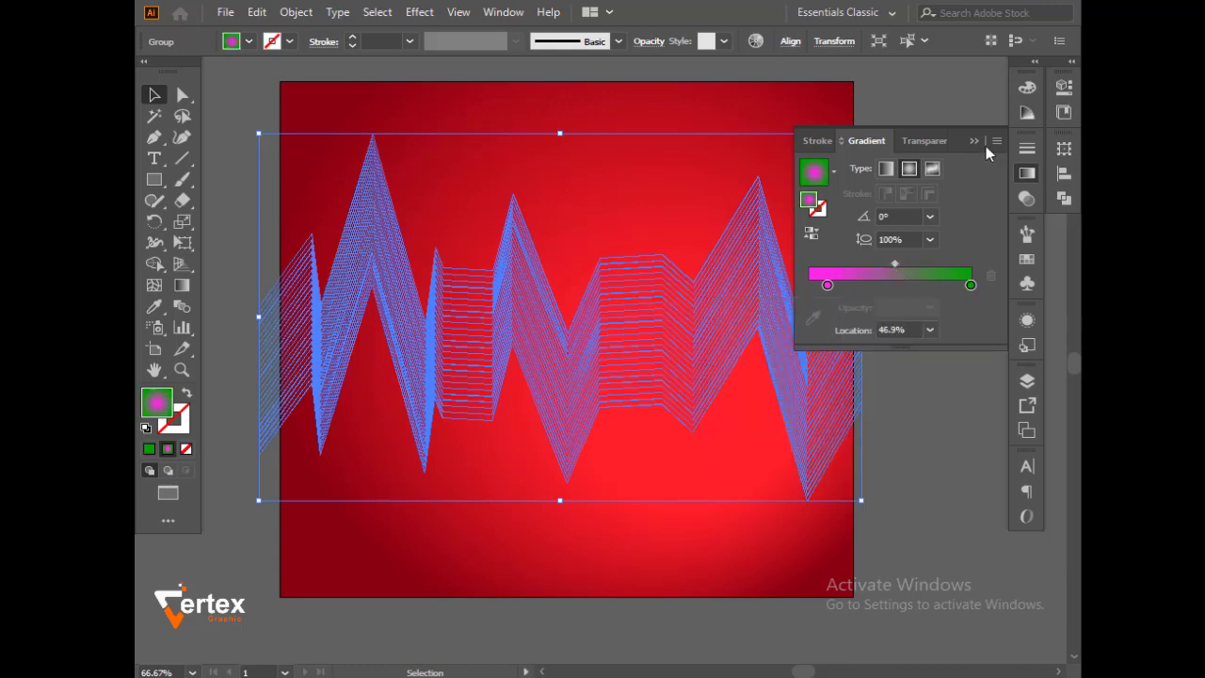
click(914, 241)
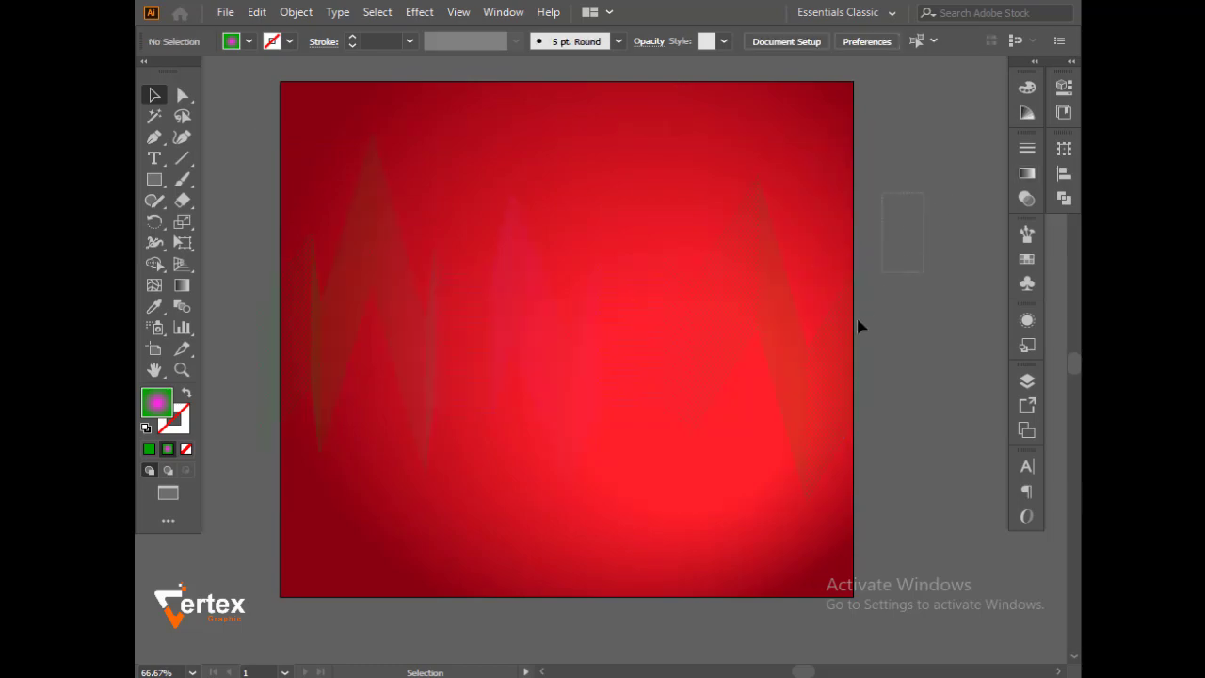
drag(858, 326, 774, 513)
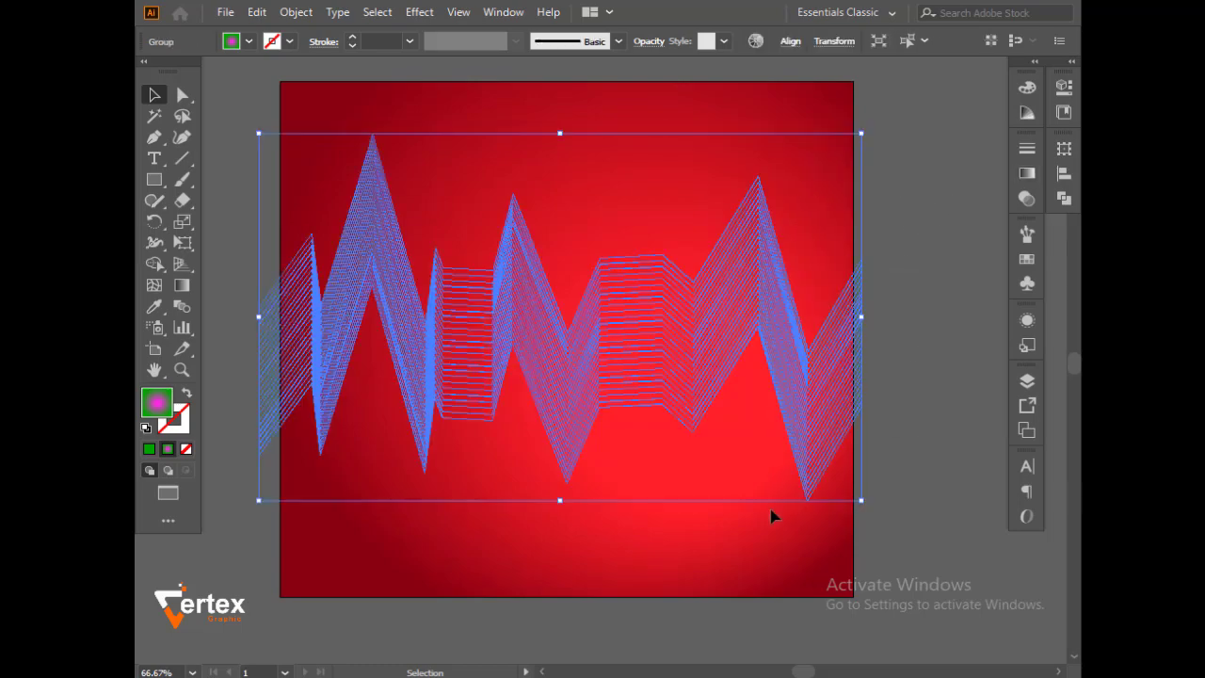
Fill the zigzag lines with the light grey swatch and reduce their opacity to about 32%.
click(248, 42)
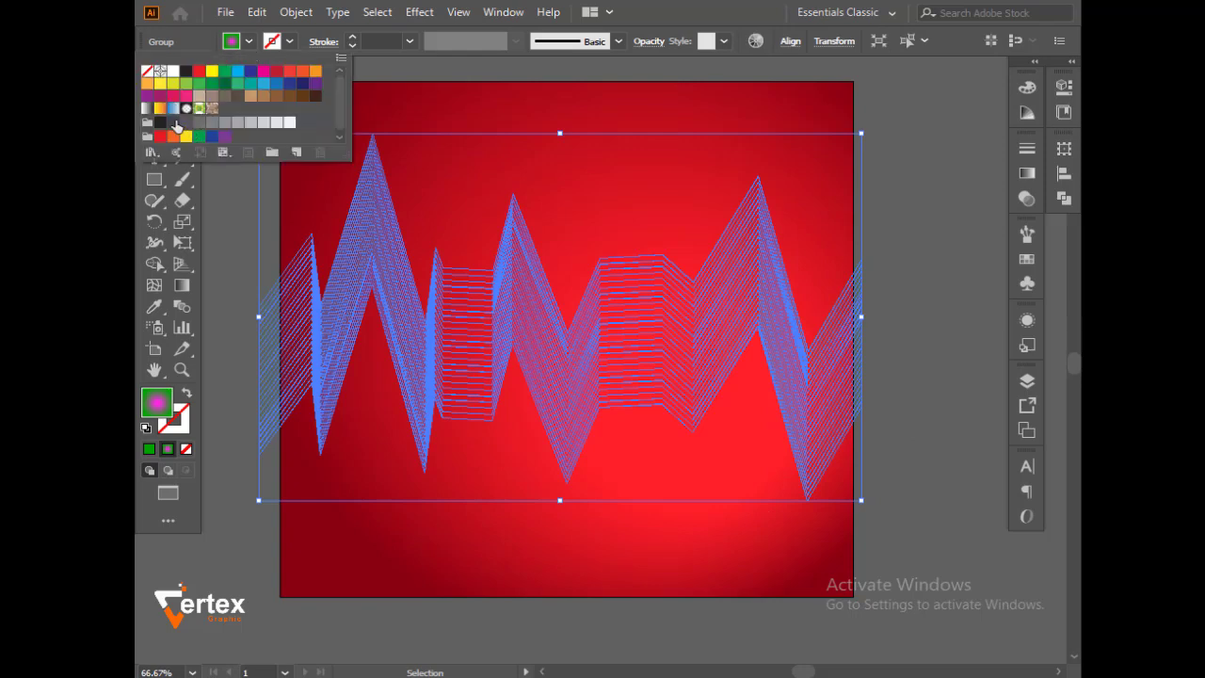
click(174, 123)
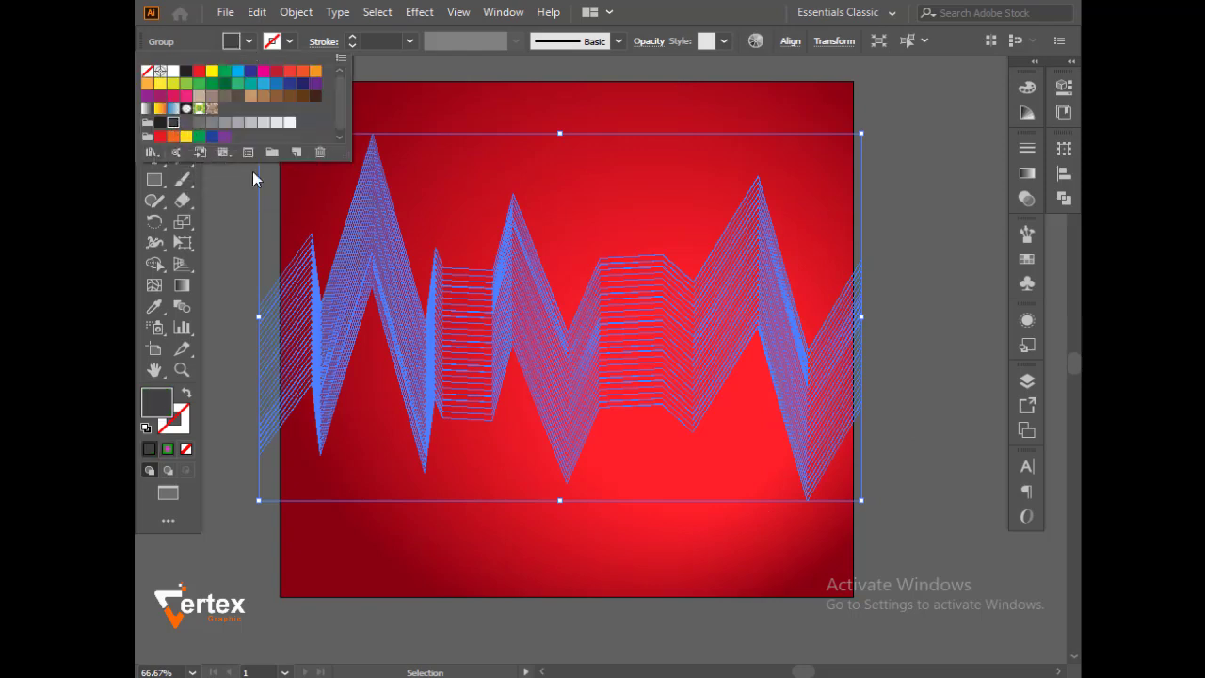
click(287, 125)
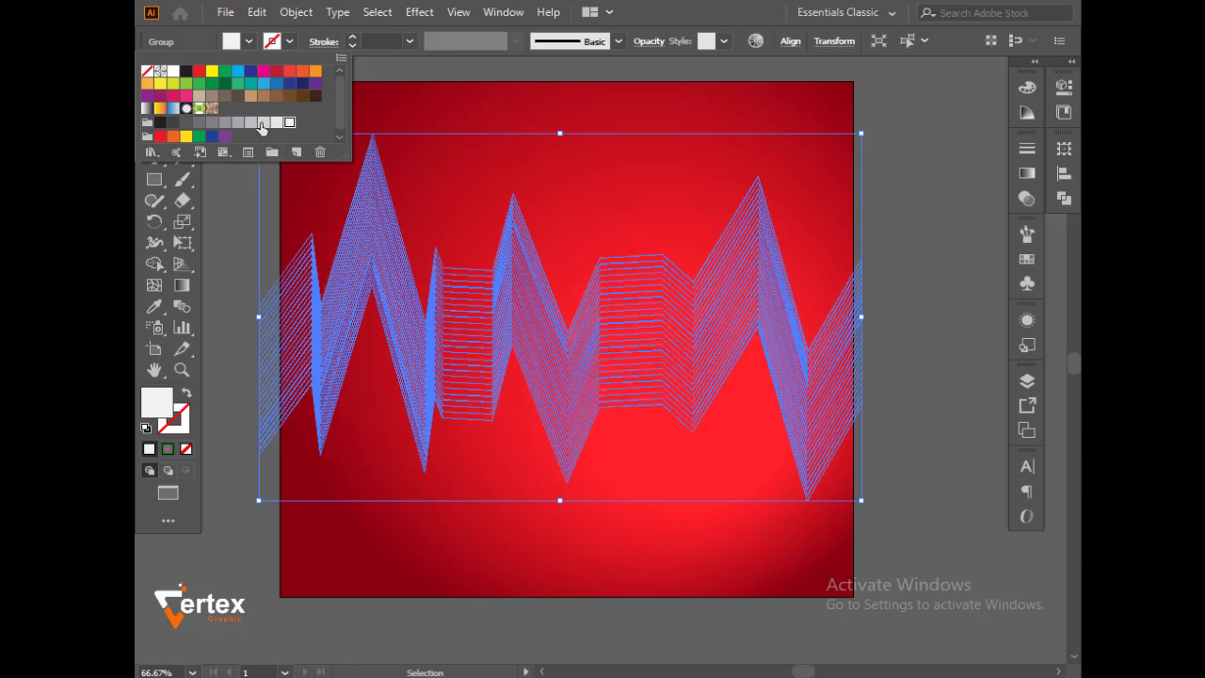
click(263, 123)
key(Escape)
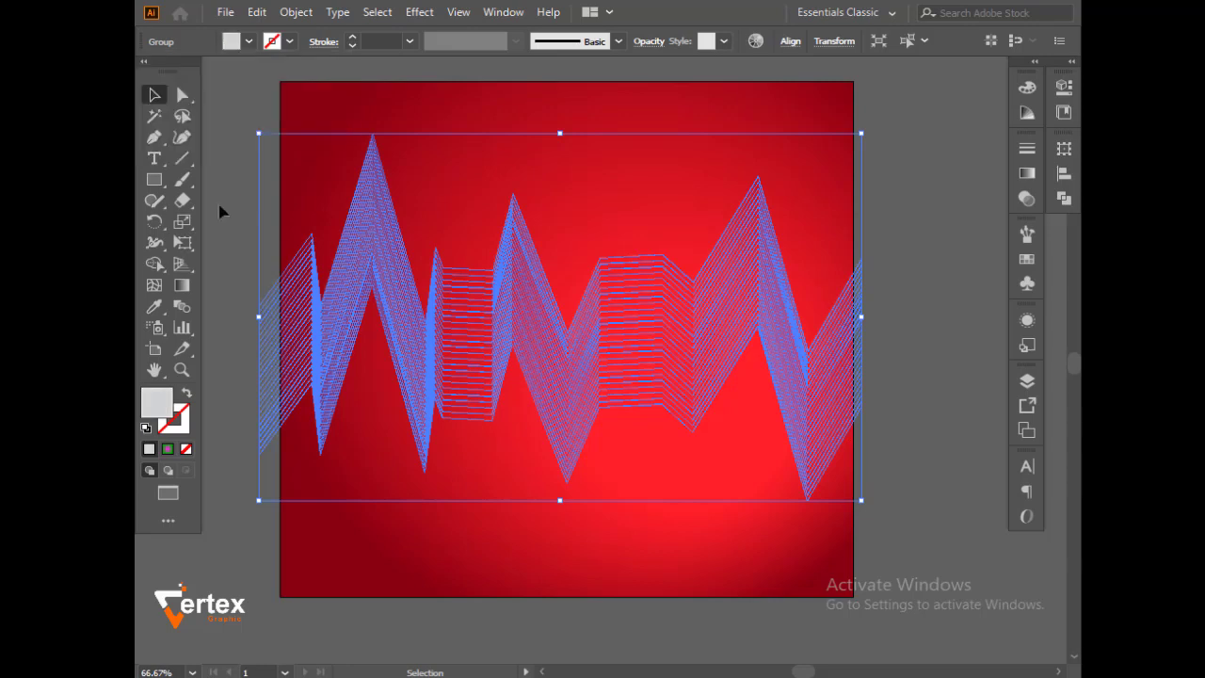
click(219, 207)
click(371, 207)
click(644, 43)
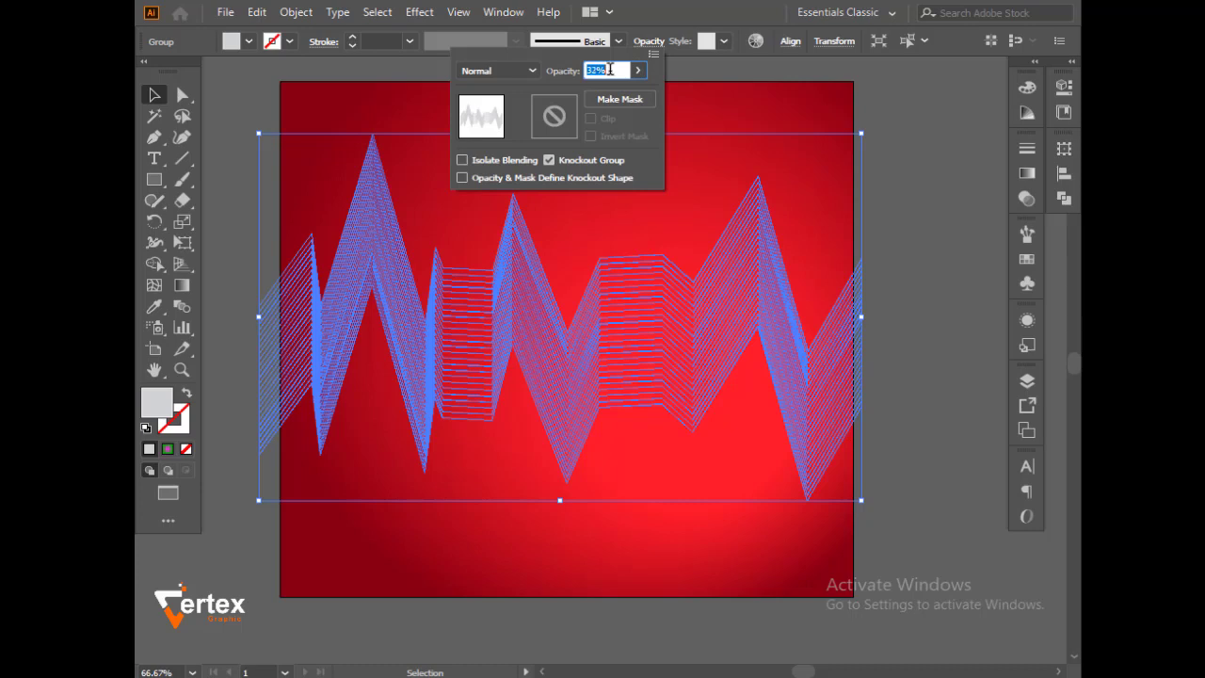
click(890, 201)
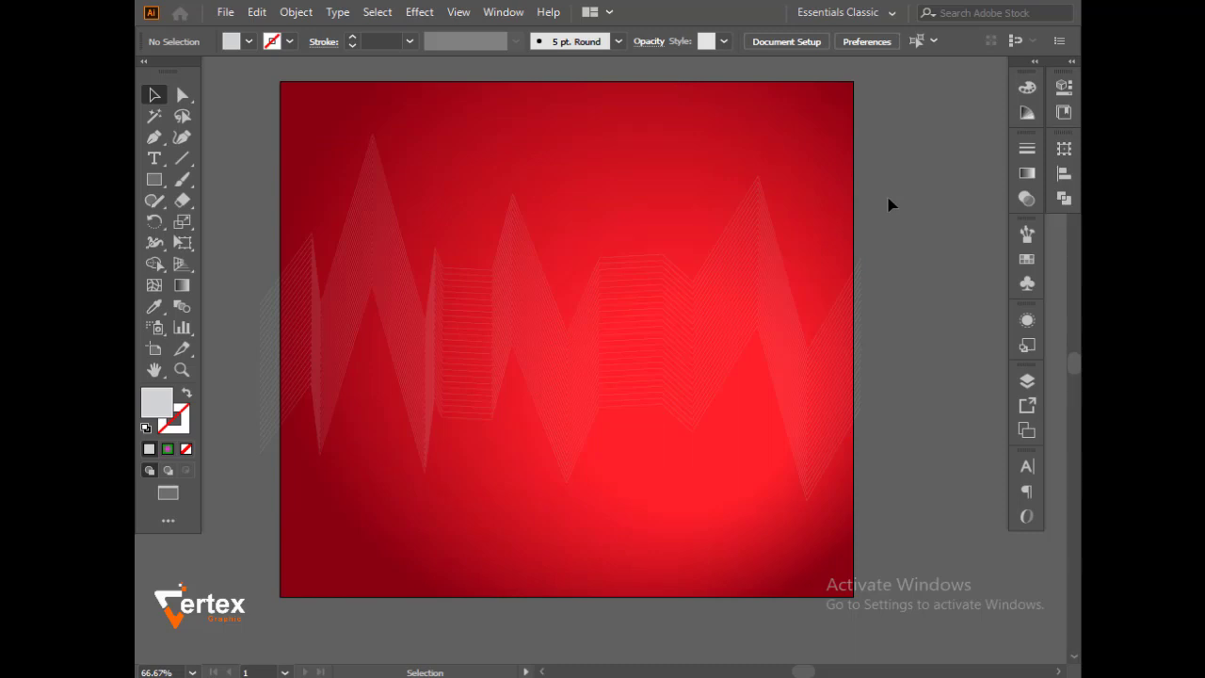
Give the zigzag lines a dark red fill of hex 930618 through the Color Picker.
click(538, 357)
click(248, 41)
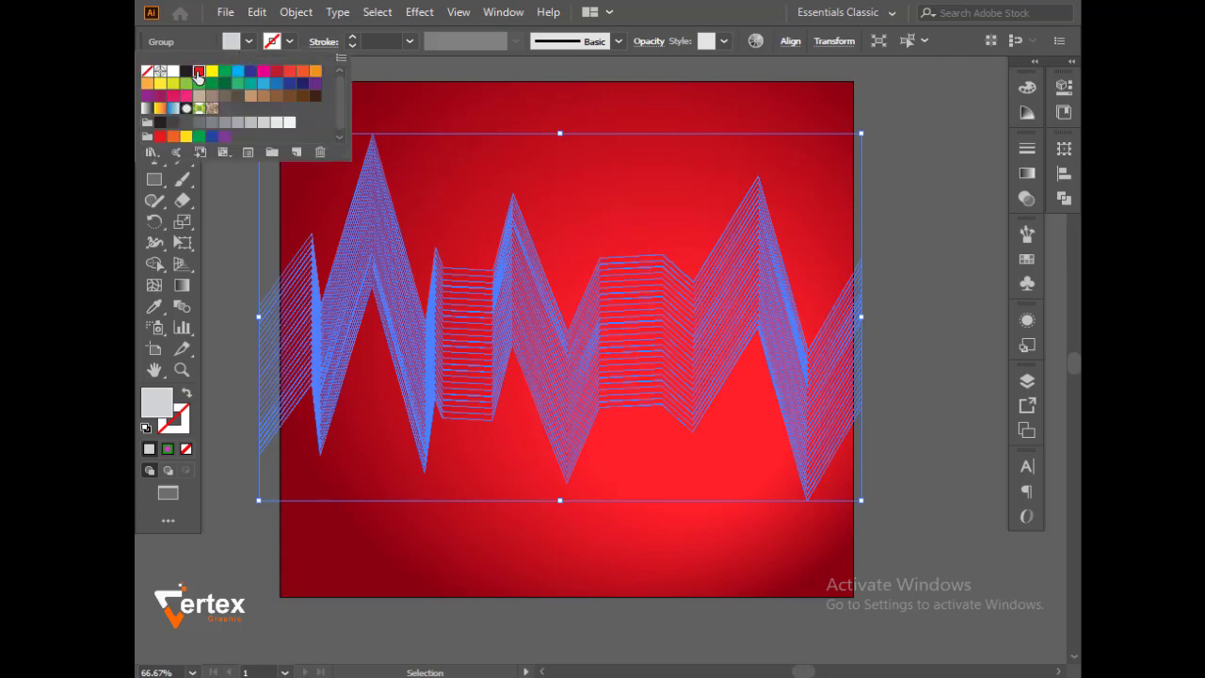
click(199, 71)
click(279, 76)
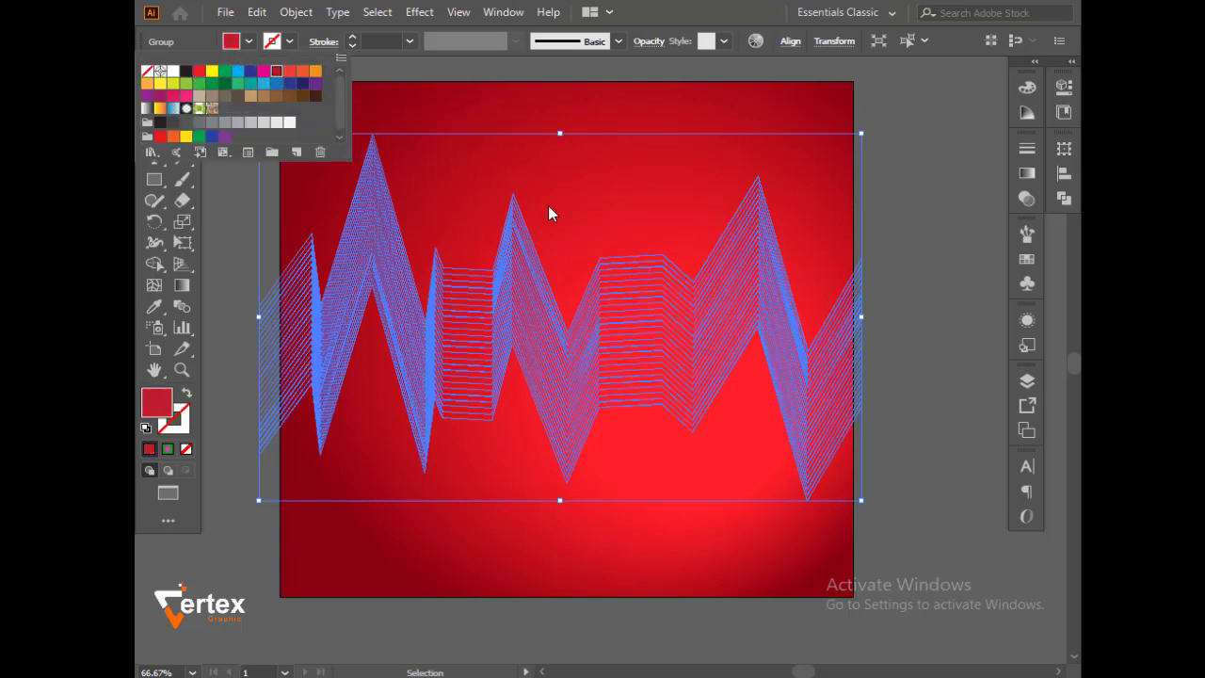
key(Escape)
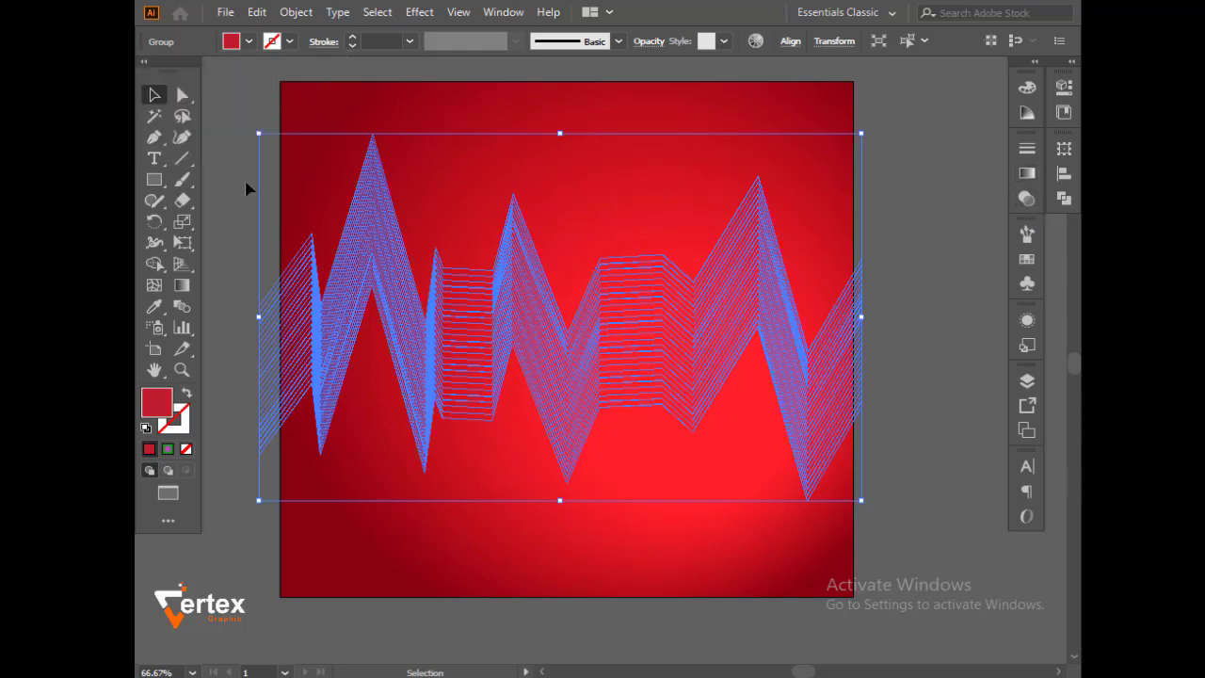
double_click(170, 409)
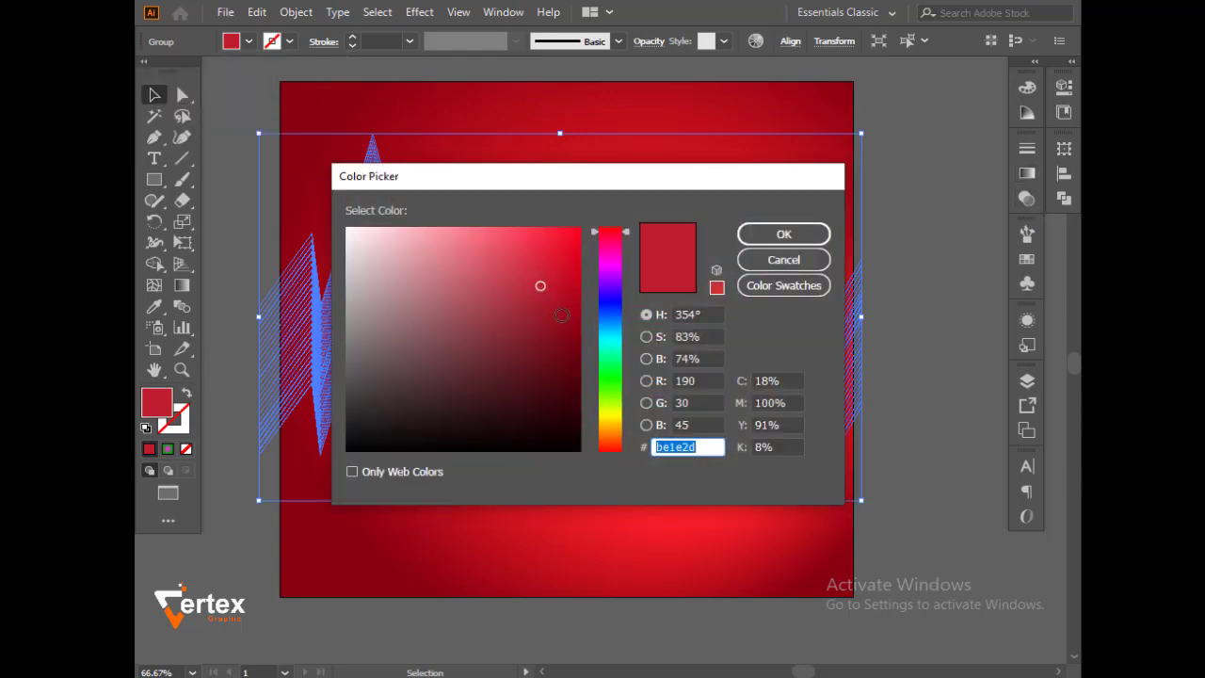
text(930618)
click(816, 234)
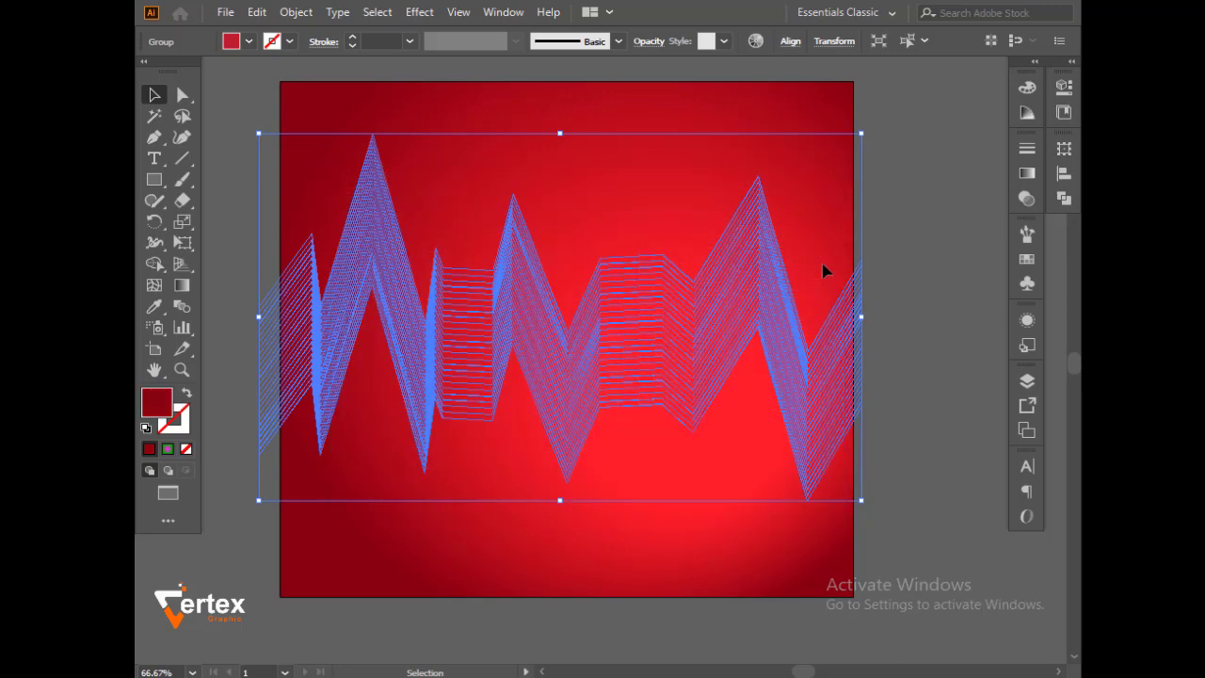
key(Delete)
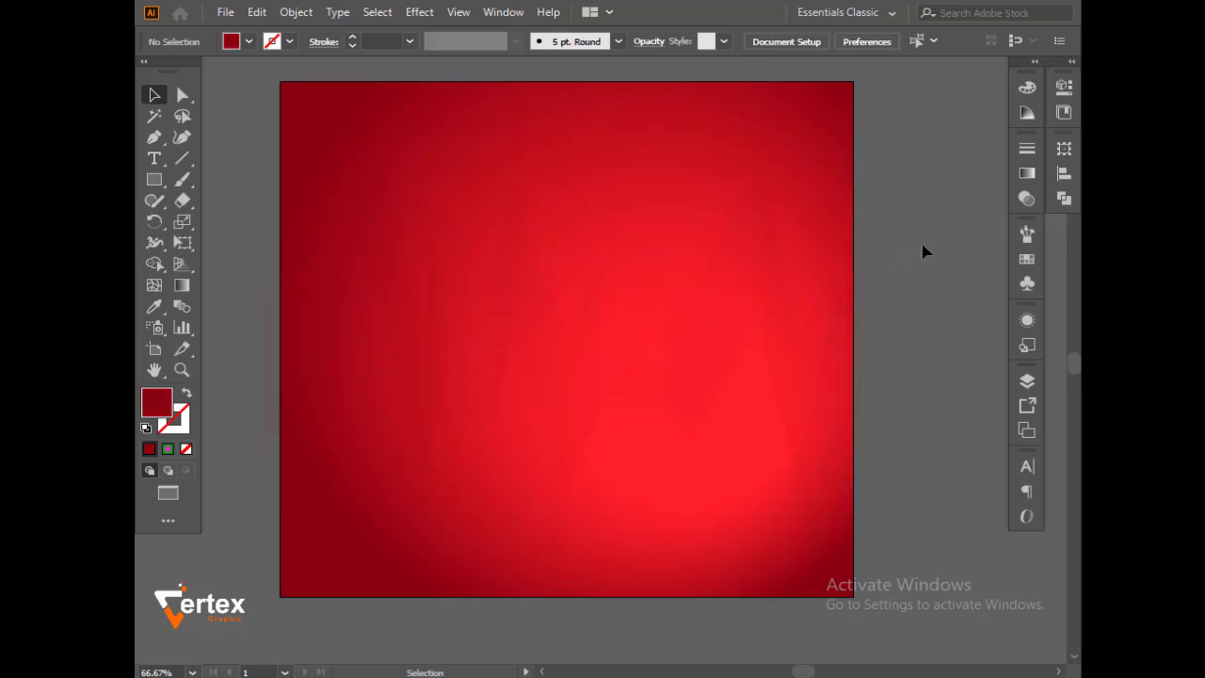
Lock the zigzag line group spanning the artboard so it can't be selected.
drag(904, 173, 786, 450)
click(295, 11)
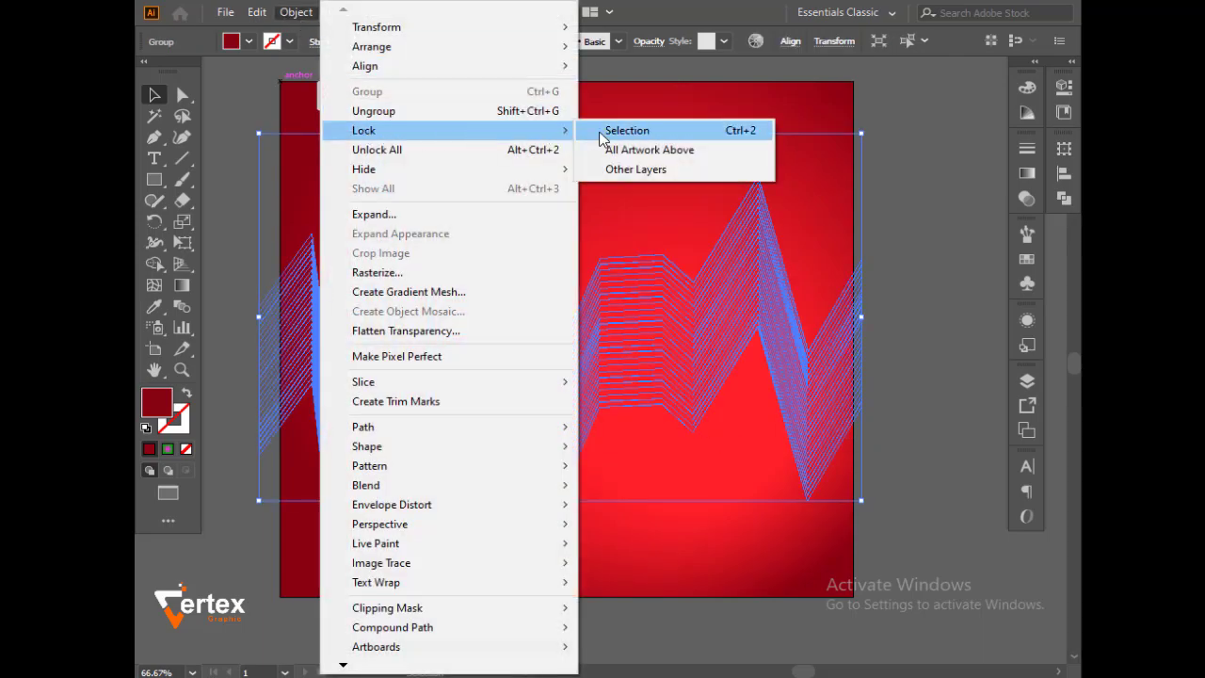
click(612, 126)
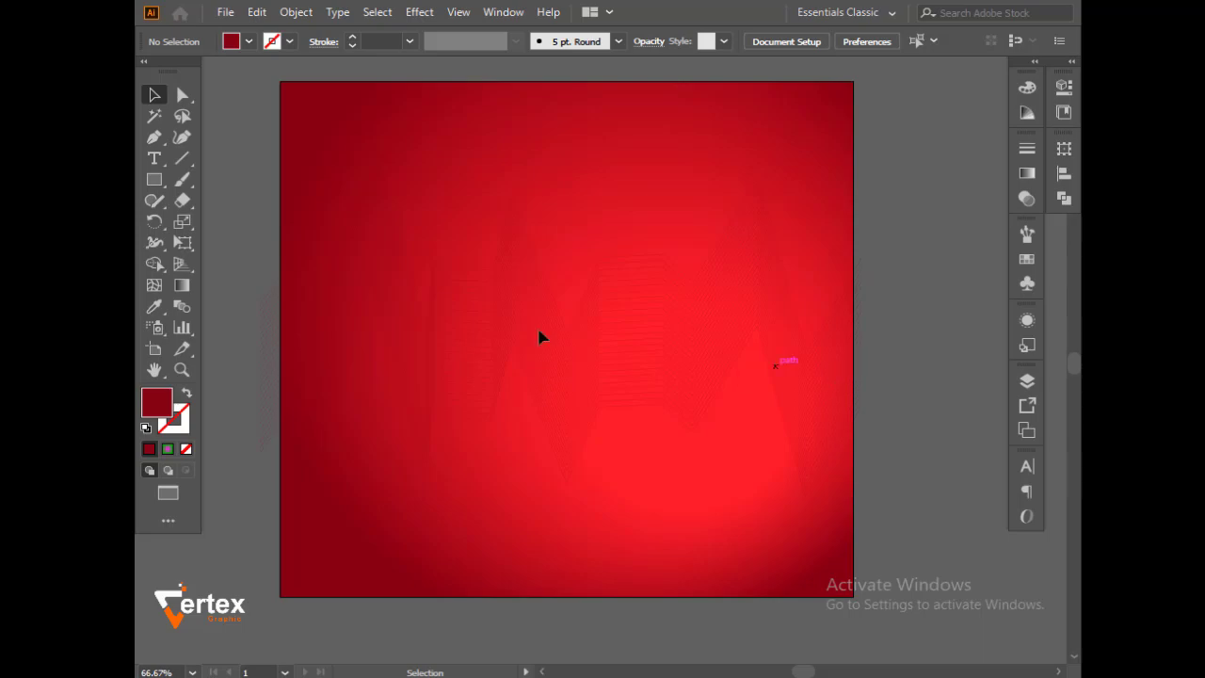
Place pngwing.com (8) from PNG IMAGES/headphone onto the poster's upper right area.
click(225, 11)
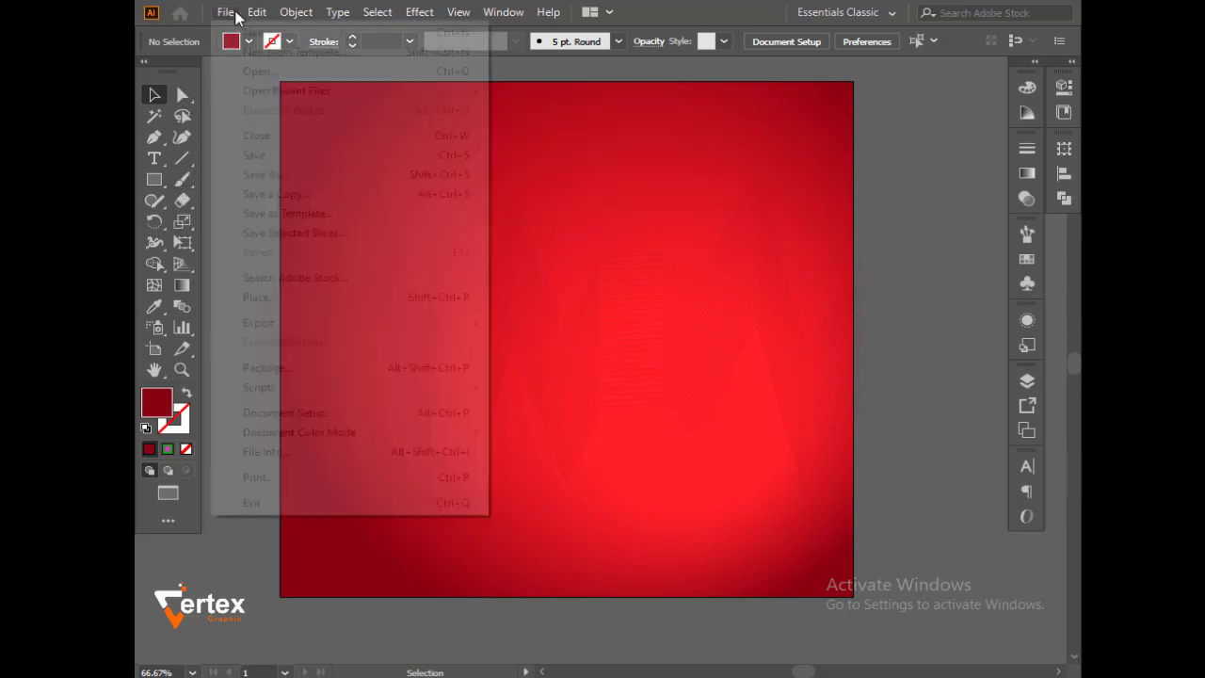
click(260, 296)
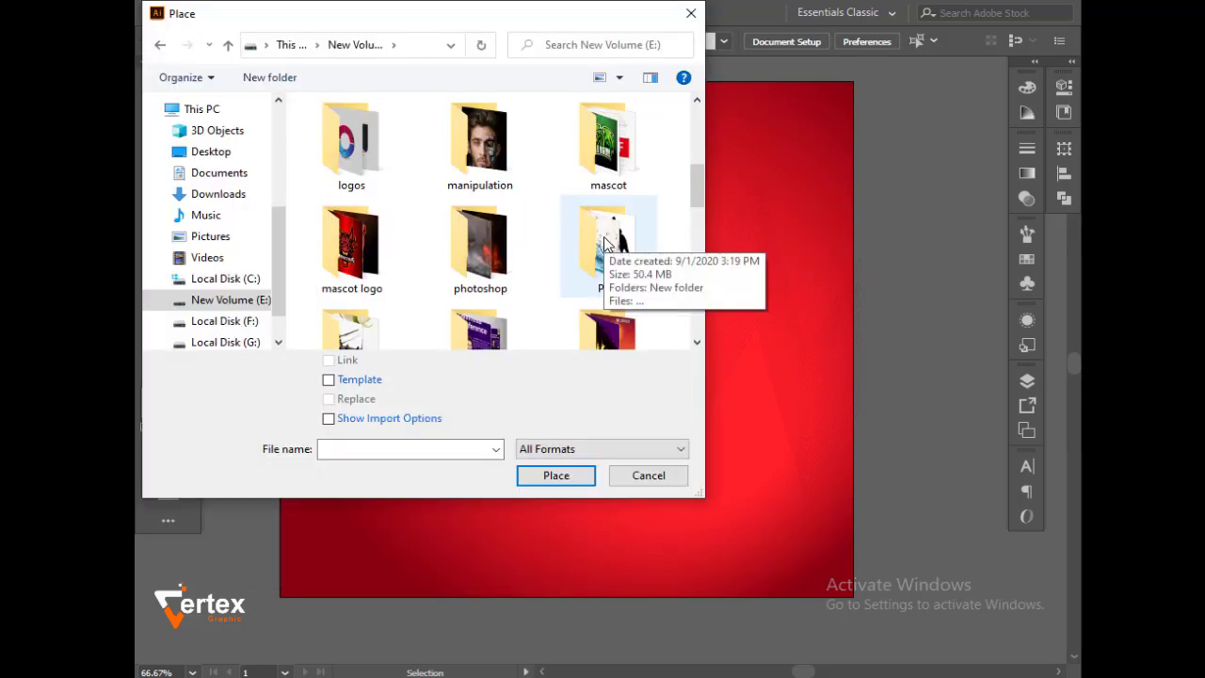
double_click(605, 243)
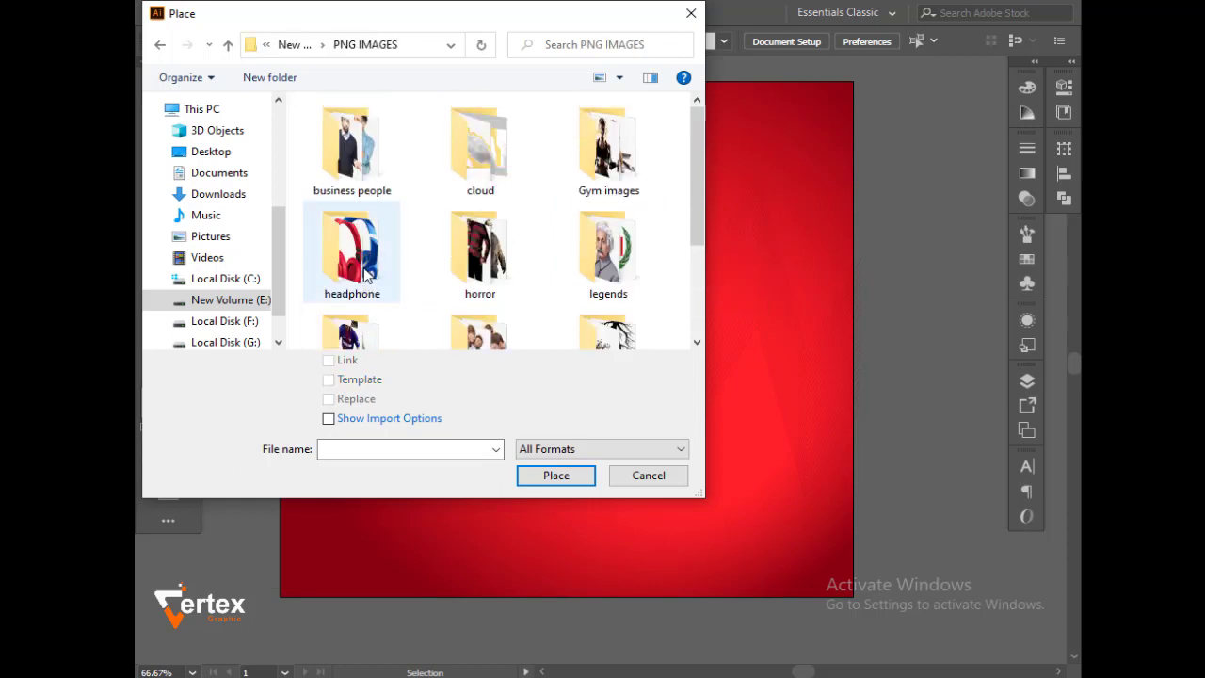
double_click(367, 263)
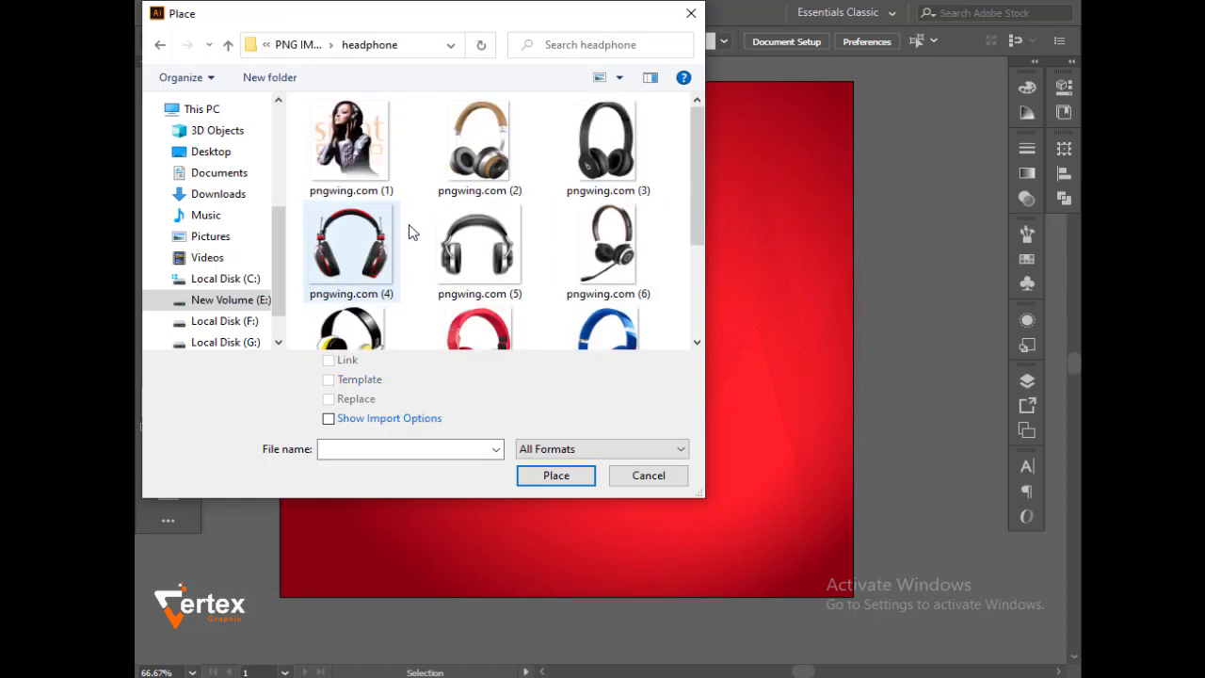
scroll(459, 279, down, 1)
click(461, 301)
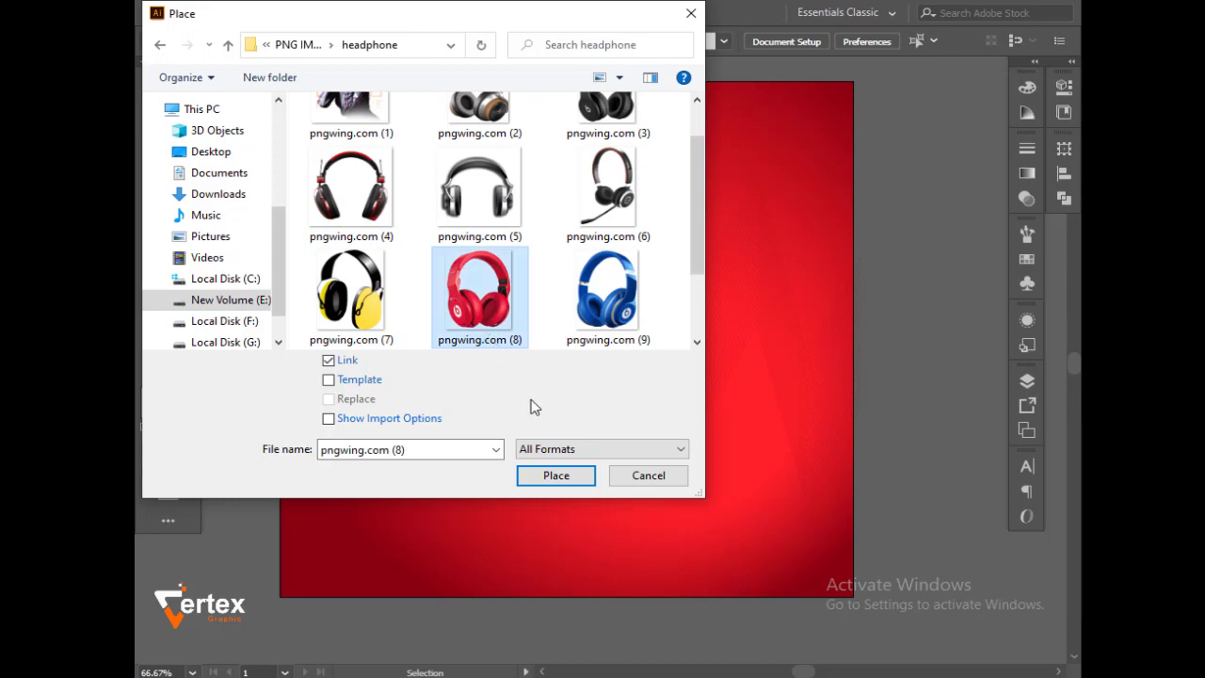
click(568, 480)
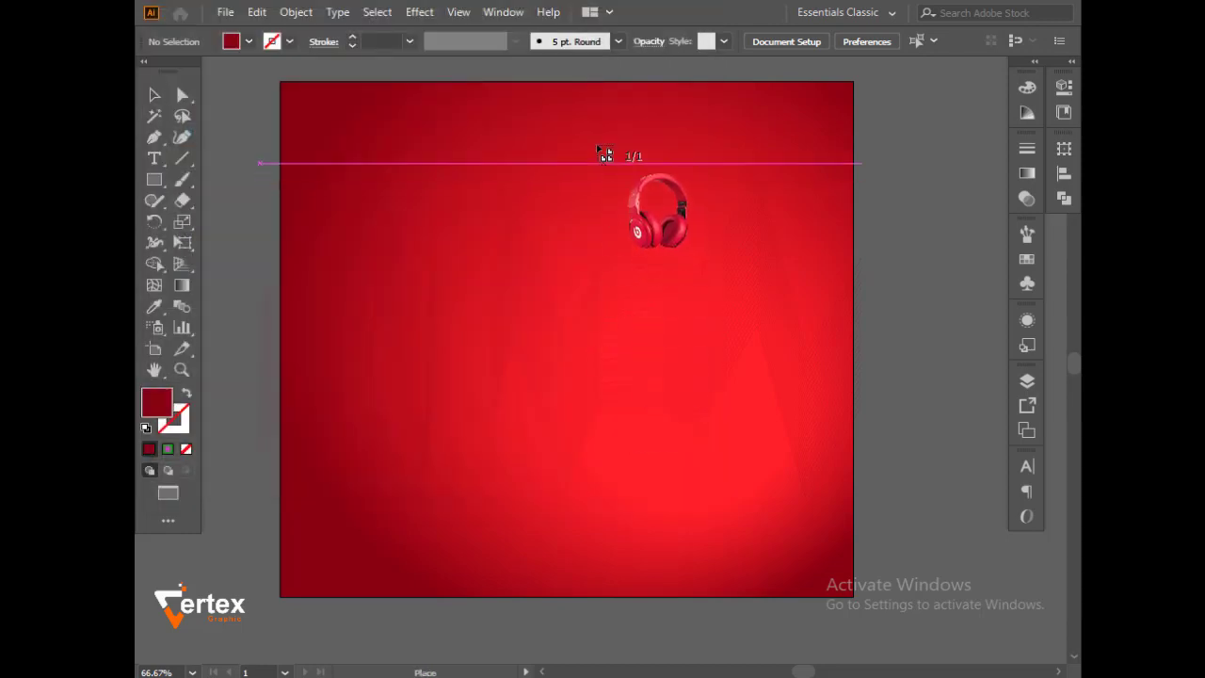
drag(784, 426, 852, 456)
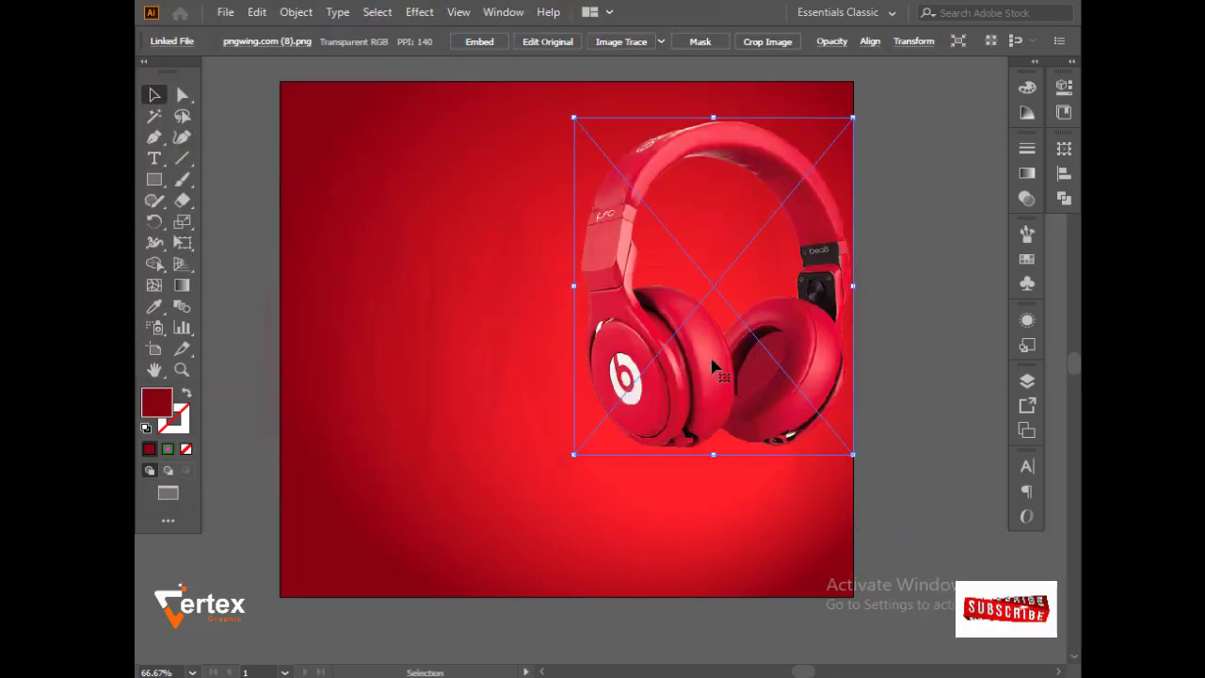
drag(676, 394, 622, 473)
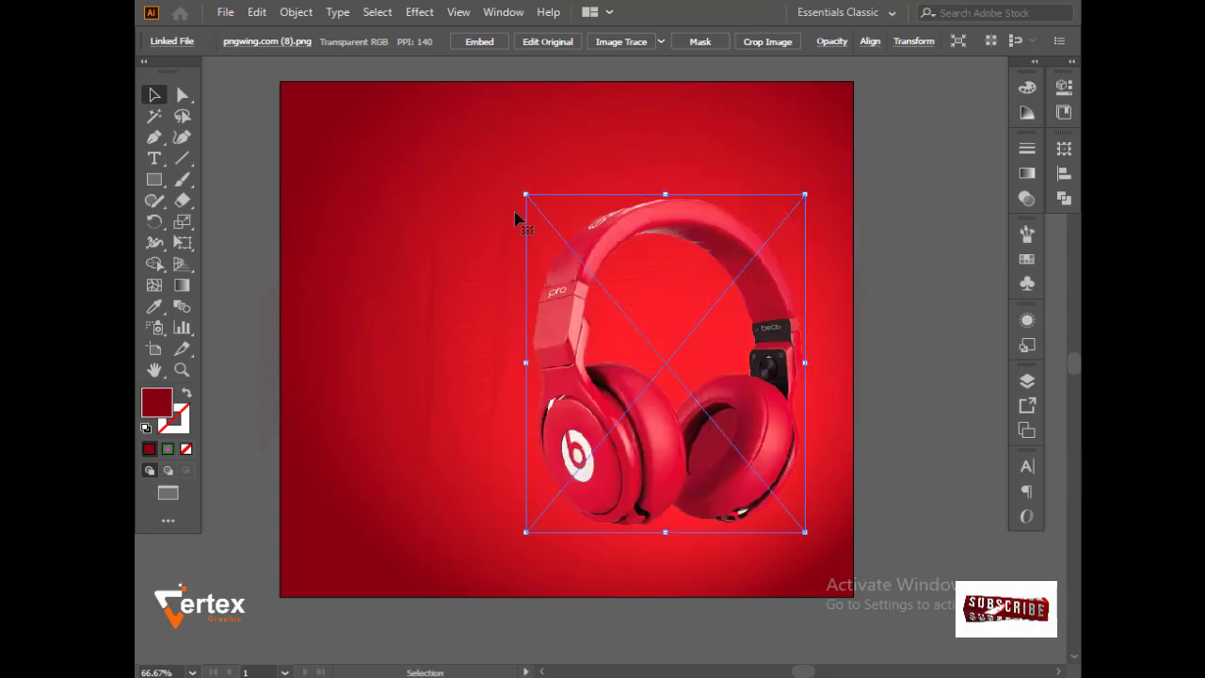
Embed the headphone image, mirror it left-to-right with Reflect, and move it higher.
click(471, 42)
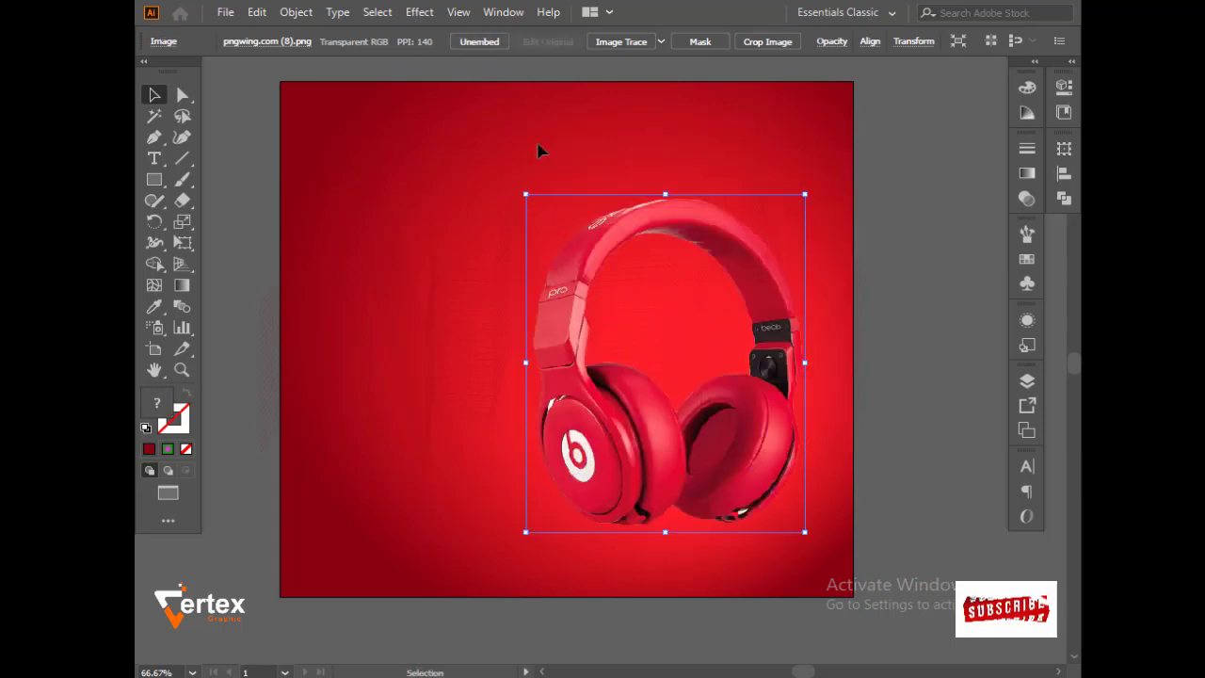
right_click(640, 312)
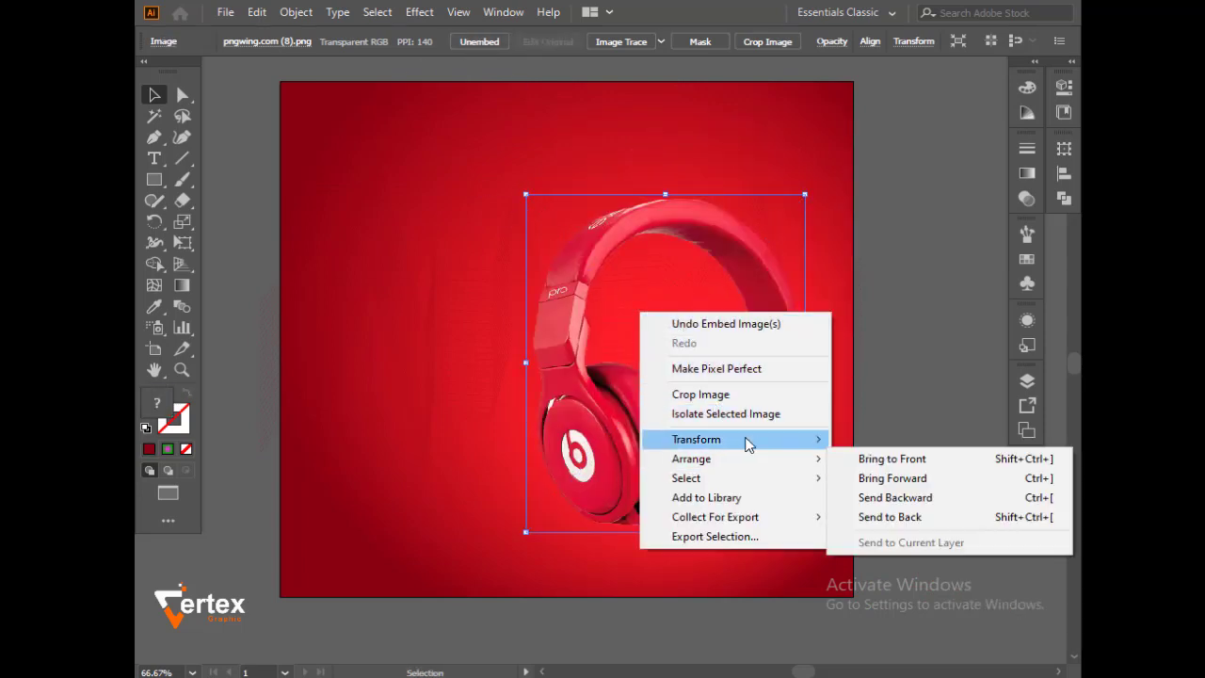
mouse_move(716, 439)
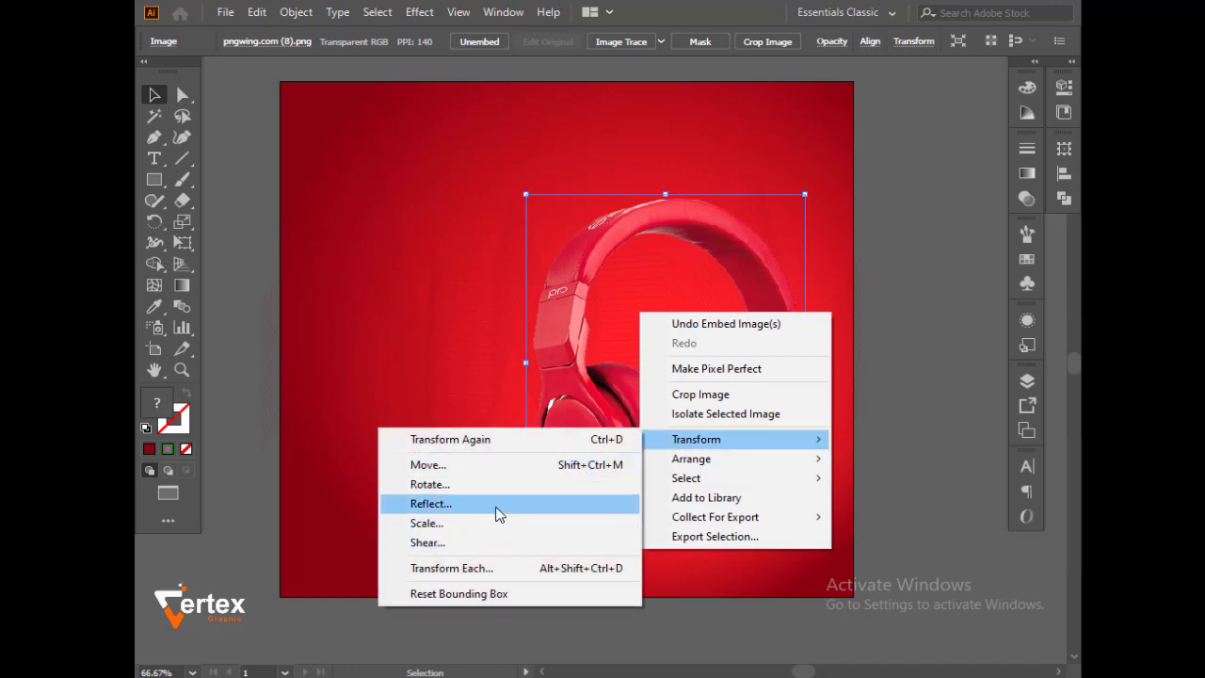
click(430, 504)
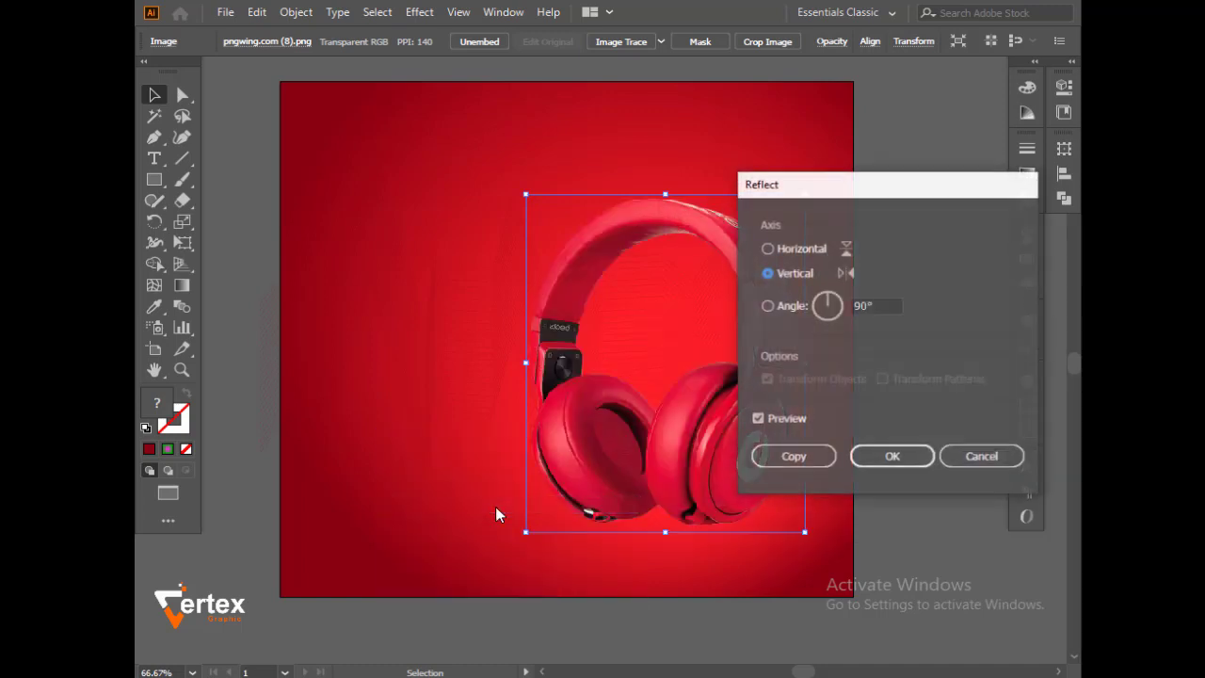
click(890, 454)
mouse_move(770, 473)
mouse_down()
mouse_move(785, 381)
mouse_move(763, 390)
mouse_move(751, 370)
mouse_up()
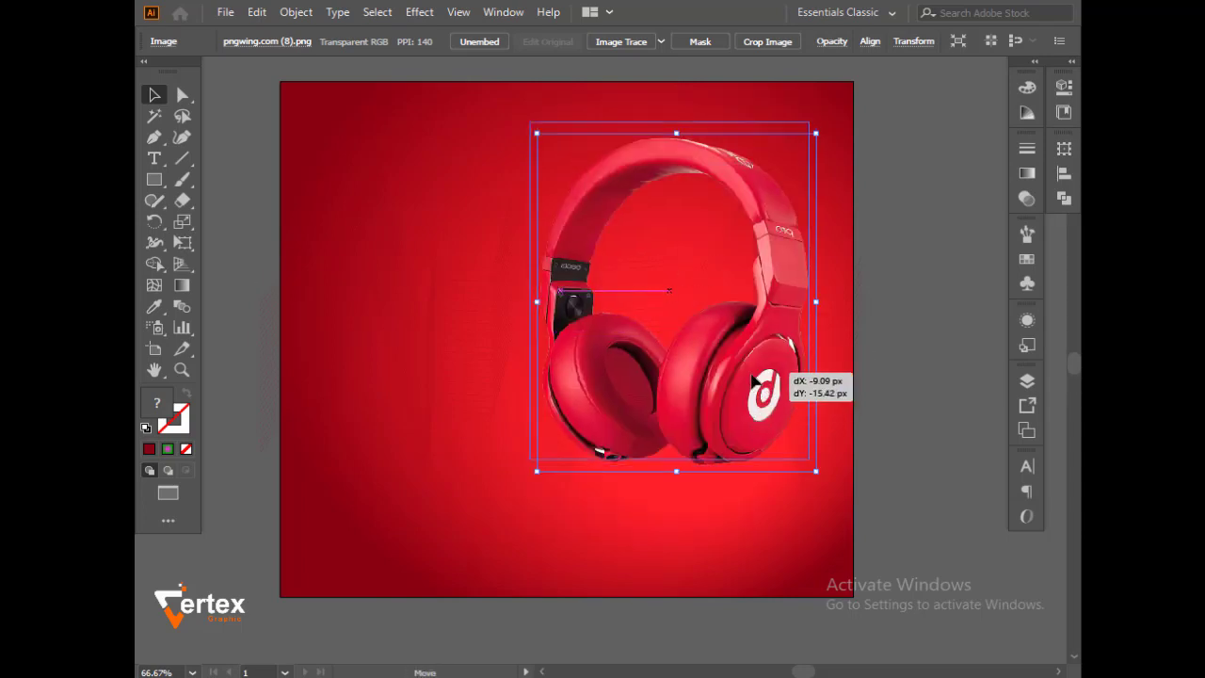
click(882, 368)
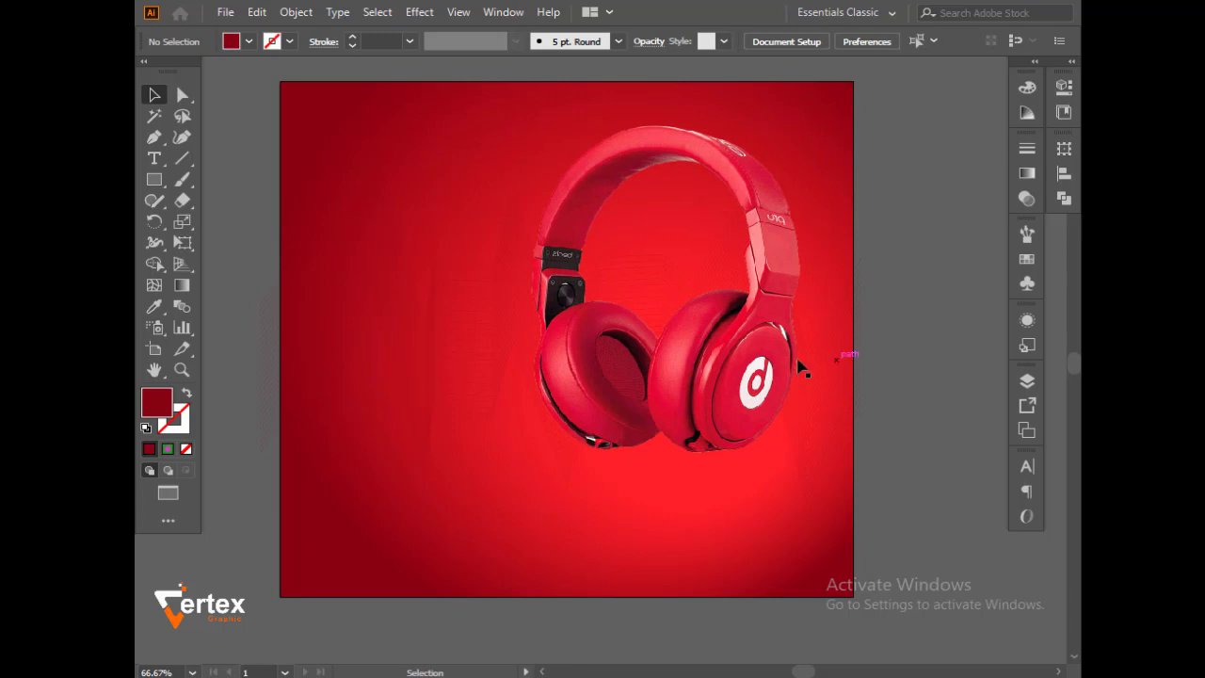
Draw a small ellipse below the headphones with the Ellipse tool.
click(791, 369)
click(906, 386)
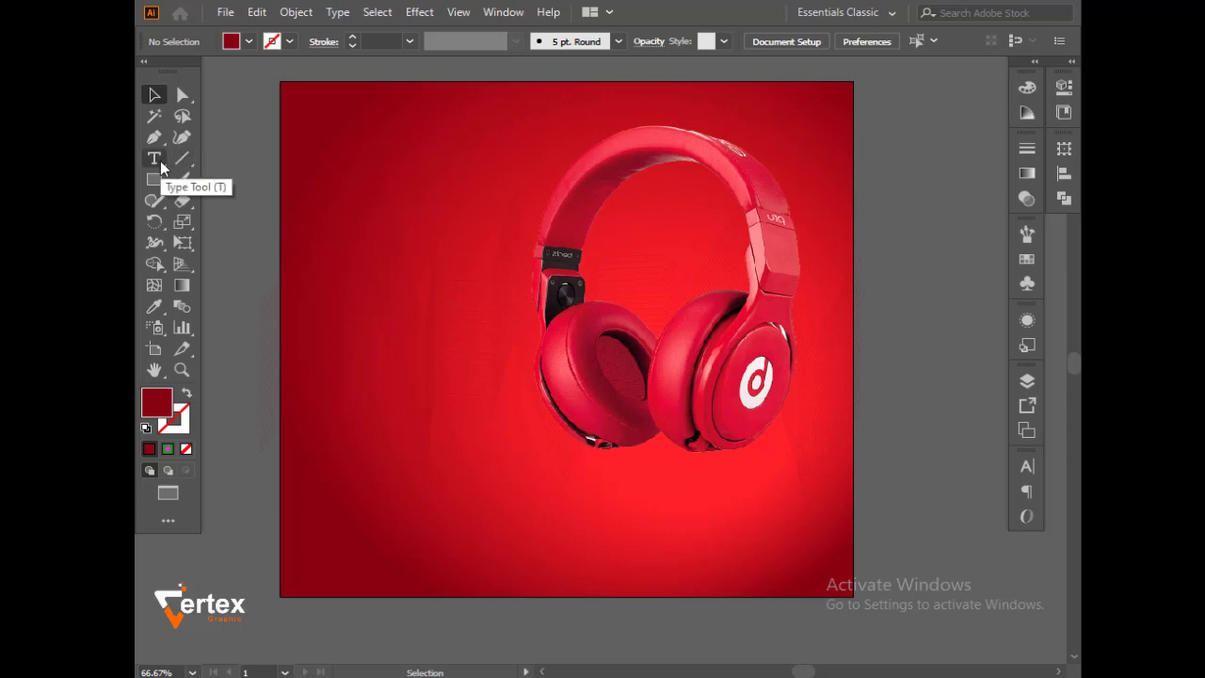
drag(155, 178, 219, 220)
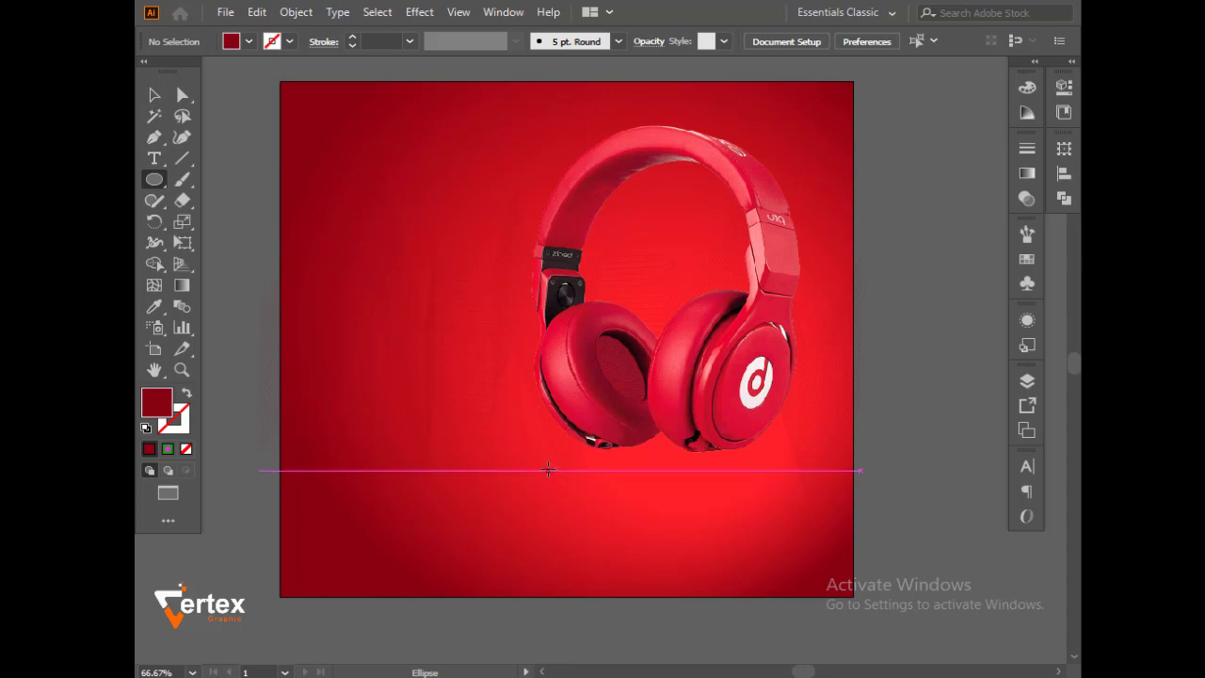
mouse_move(629, 548)
mouse_down()
mouse_move(712, 583)
mouse_move(700, 576)
mouse_up()
click(154, 95)
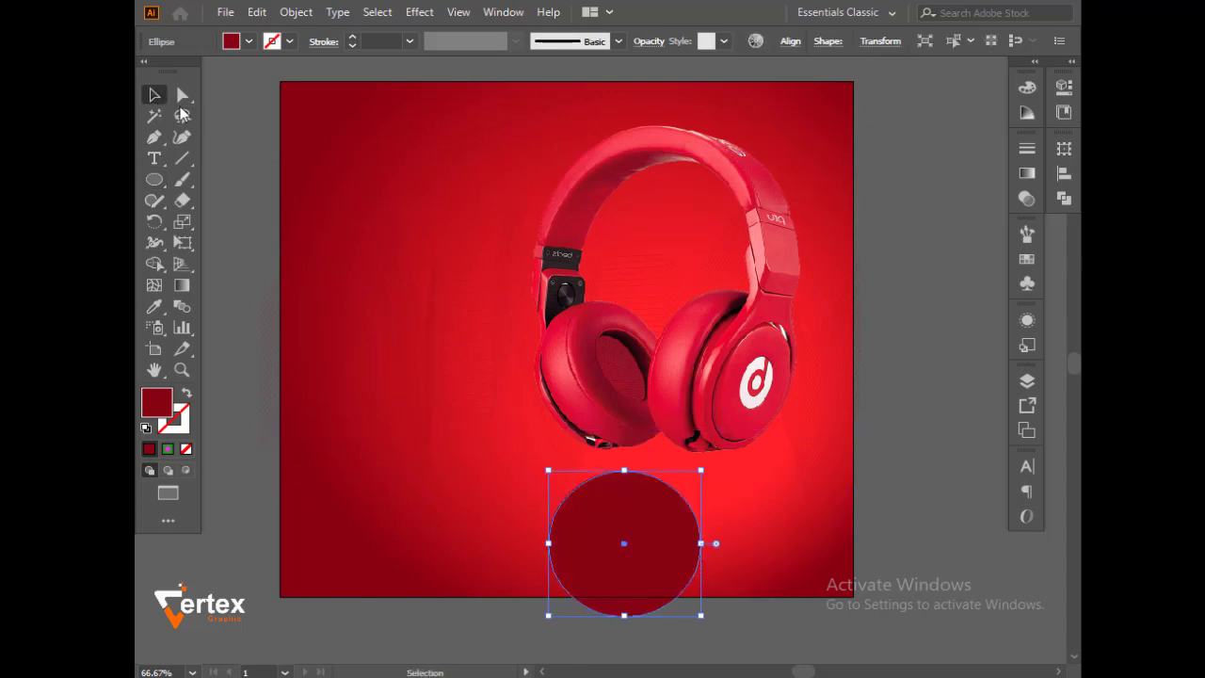
Fill the ellipse with a reversed radial White, Black gradient, midpoint shifted toward centre.
click(1027, 173)
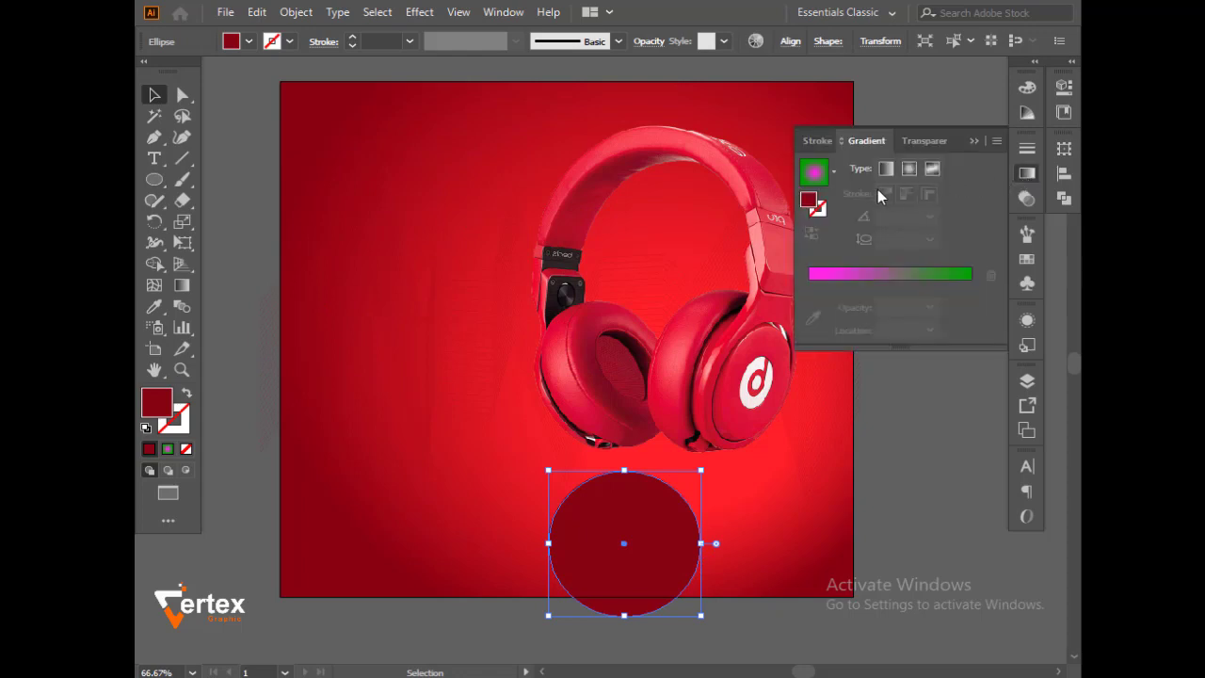
click(832, 170)
click(737, 206)
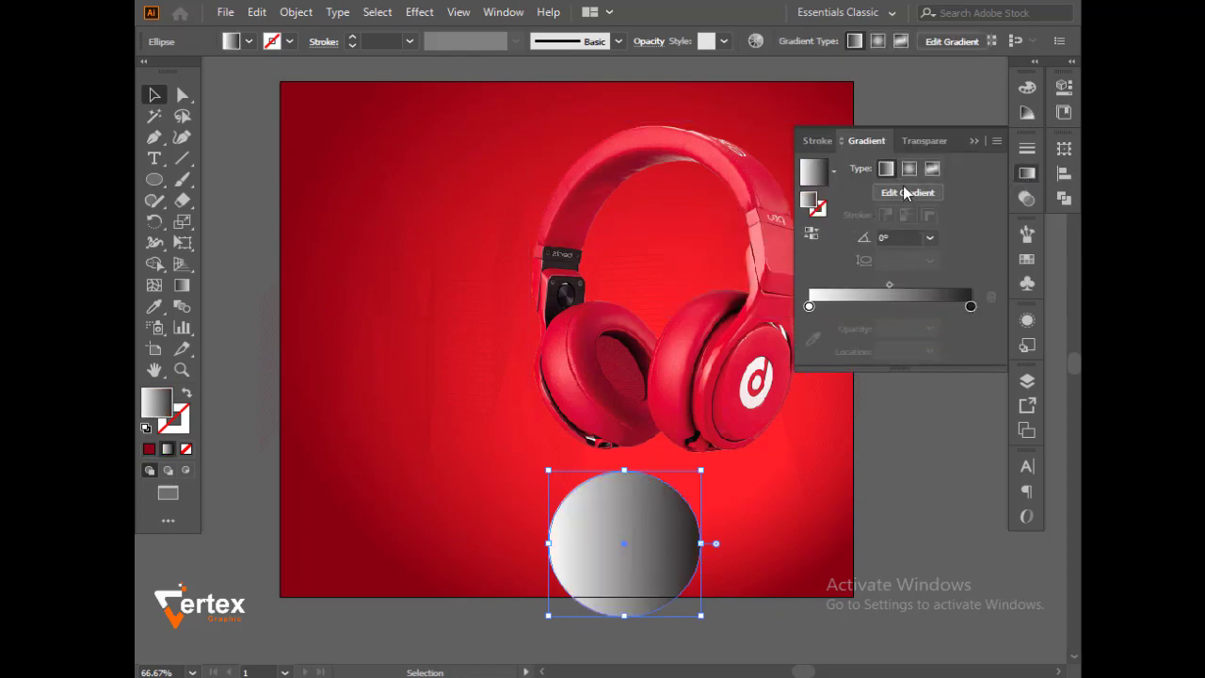
click(908, 170)
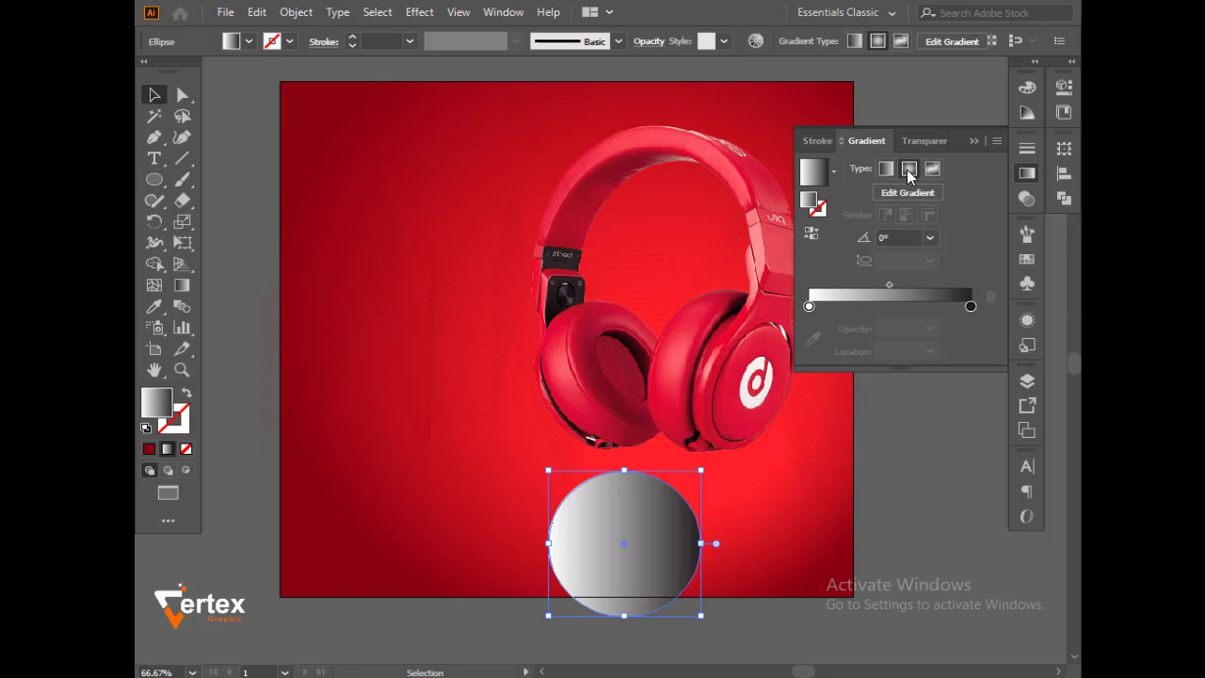
click(812, 235)
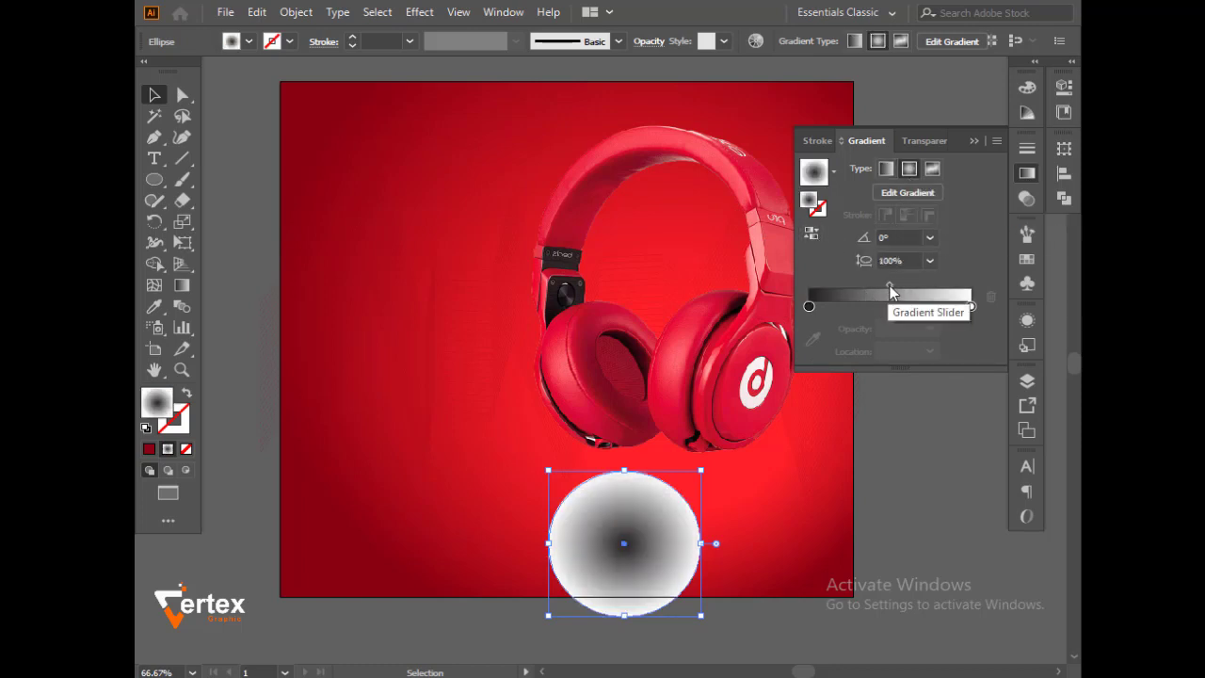
drag(889, 285, 864, 284)
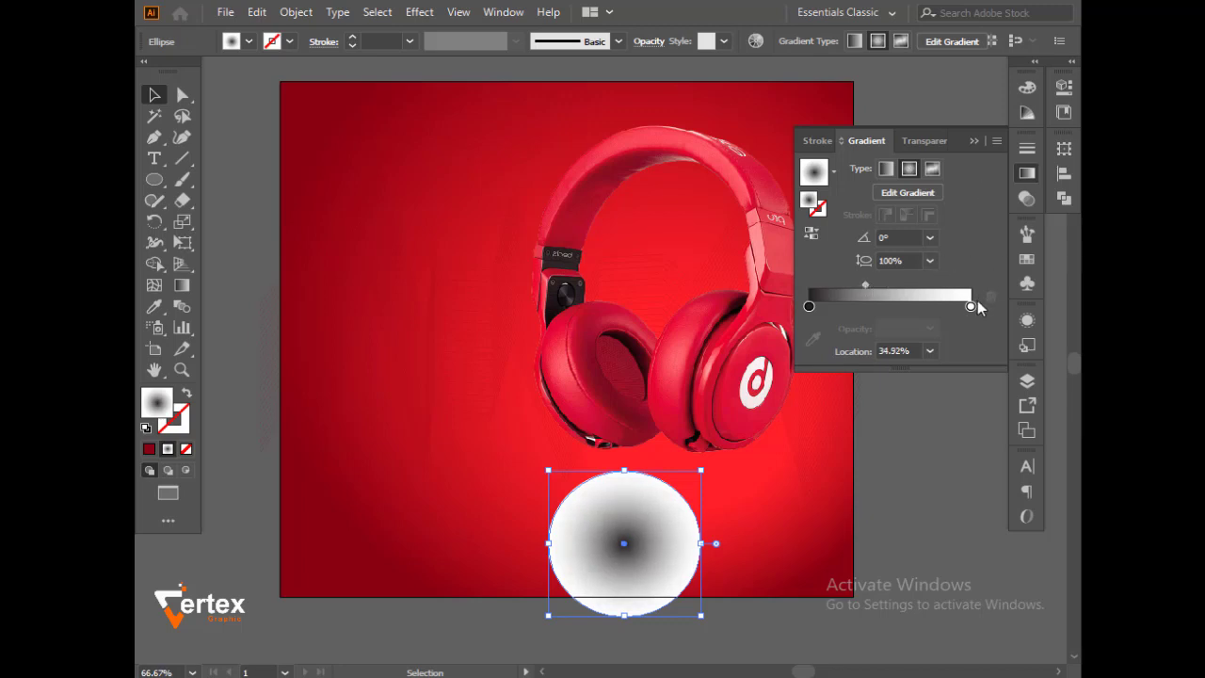
Set the white gradient stop's opacity to 0% so the edge fades out.
double_click(971, 305)
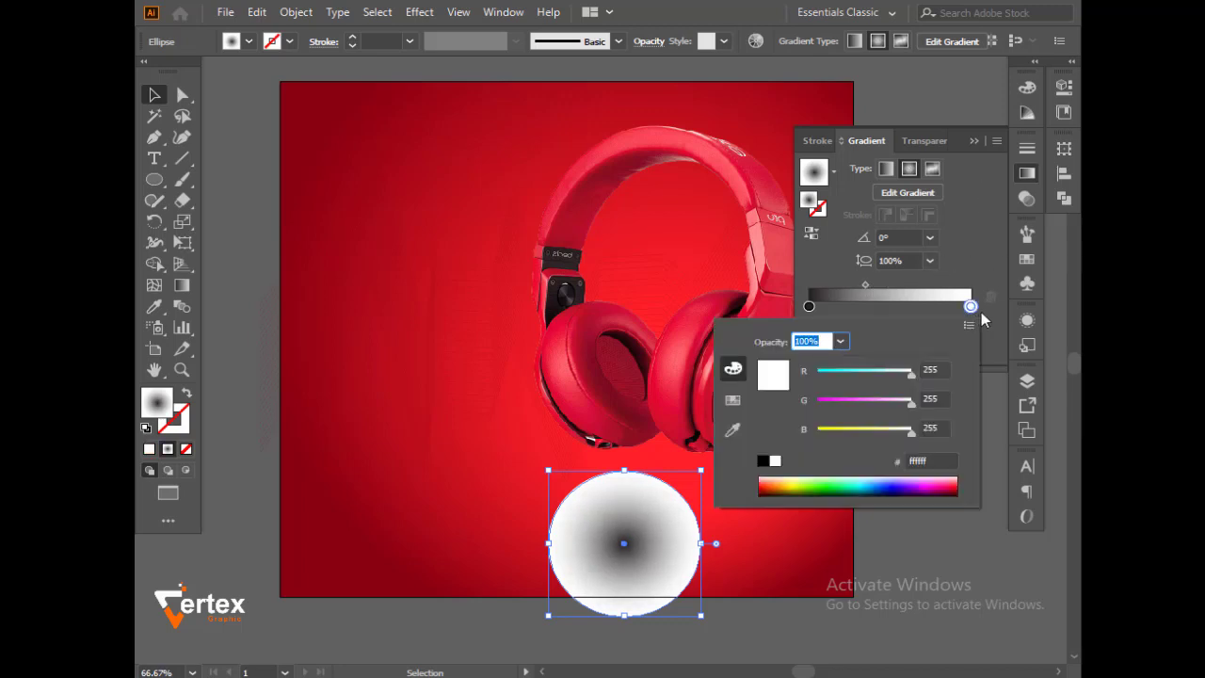
click(985, 313)
click(929, 328)
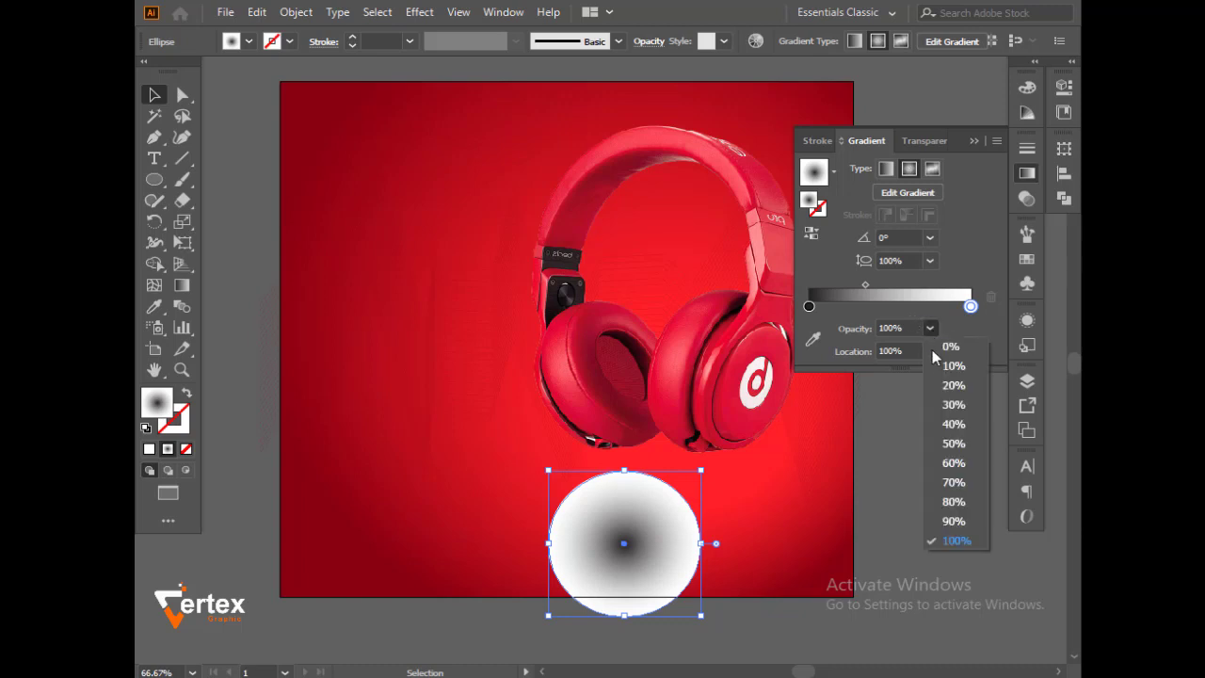
click(952, 367)
click(930, 327)
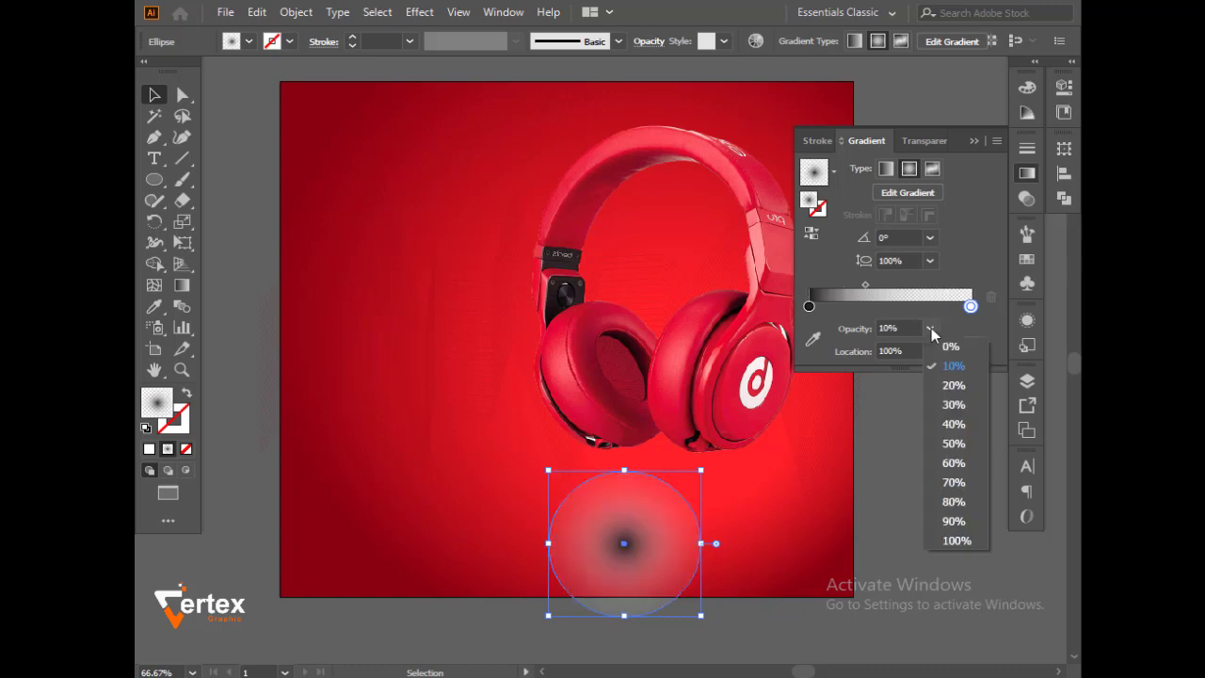
click(950, 347)
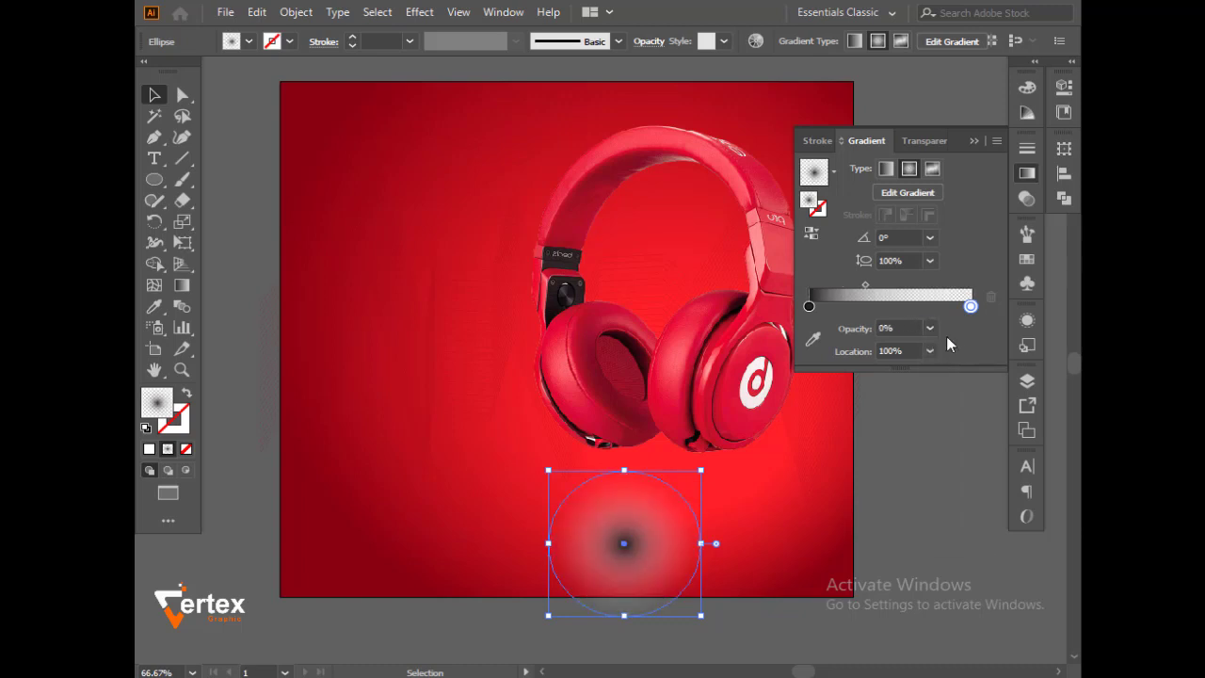
click(974, 140)
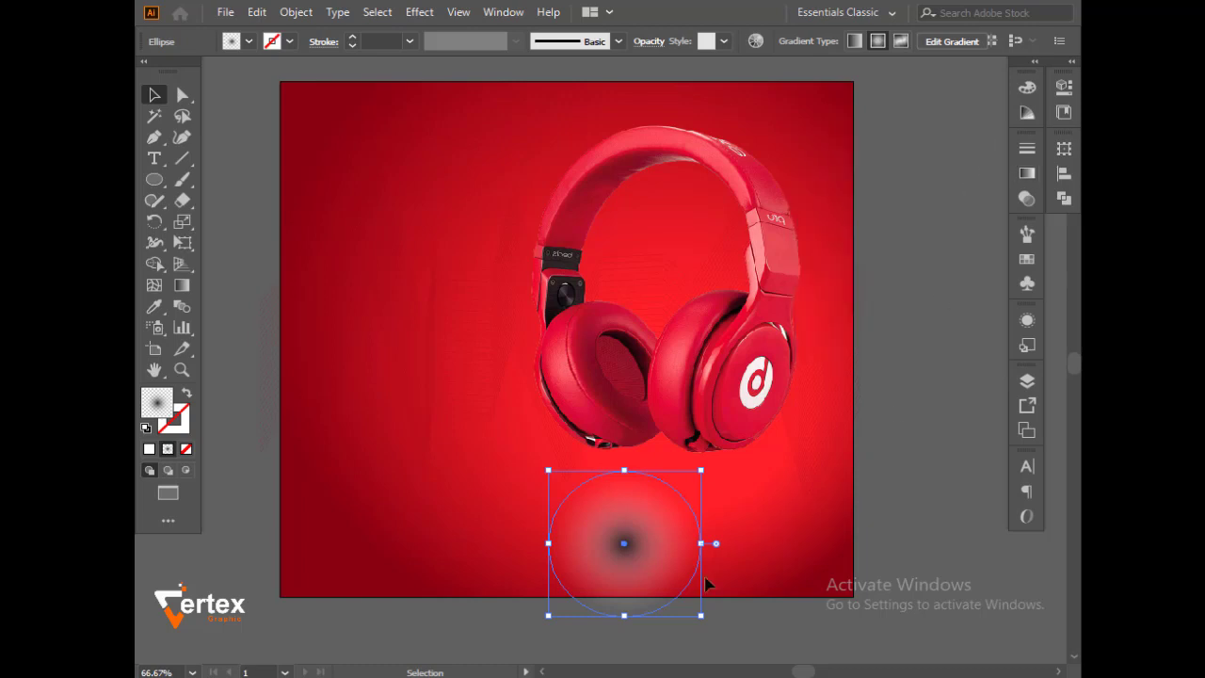
Reshape the gradient circle into a wide, thin shadow ellipse under the headphones.
drag(700, 544, 824, 543)
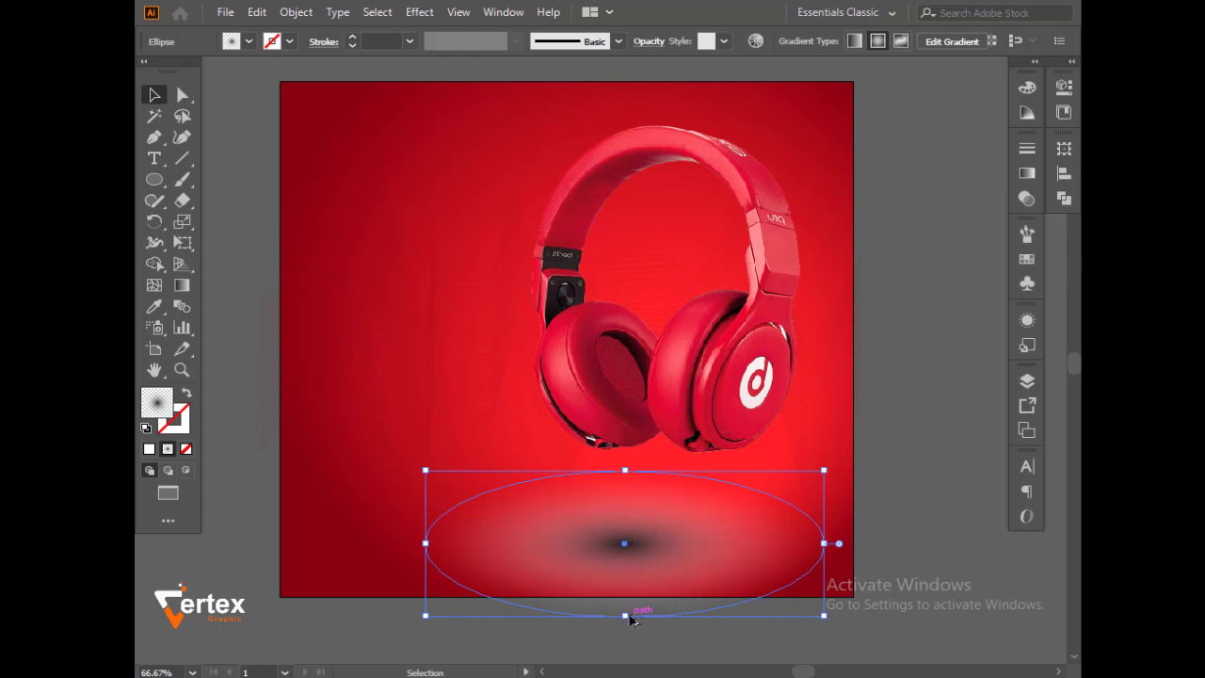
mouse_move(624, 616)
mouse_down()
mouse_move(625, 554)
mouse_move(671, 568)
mouse_up()
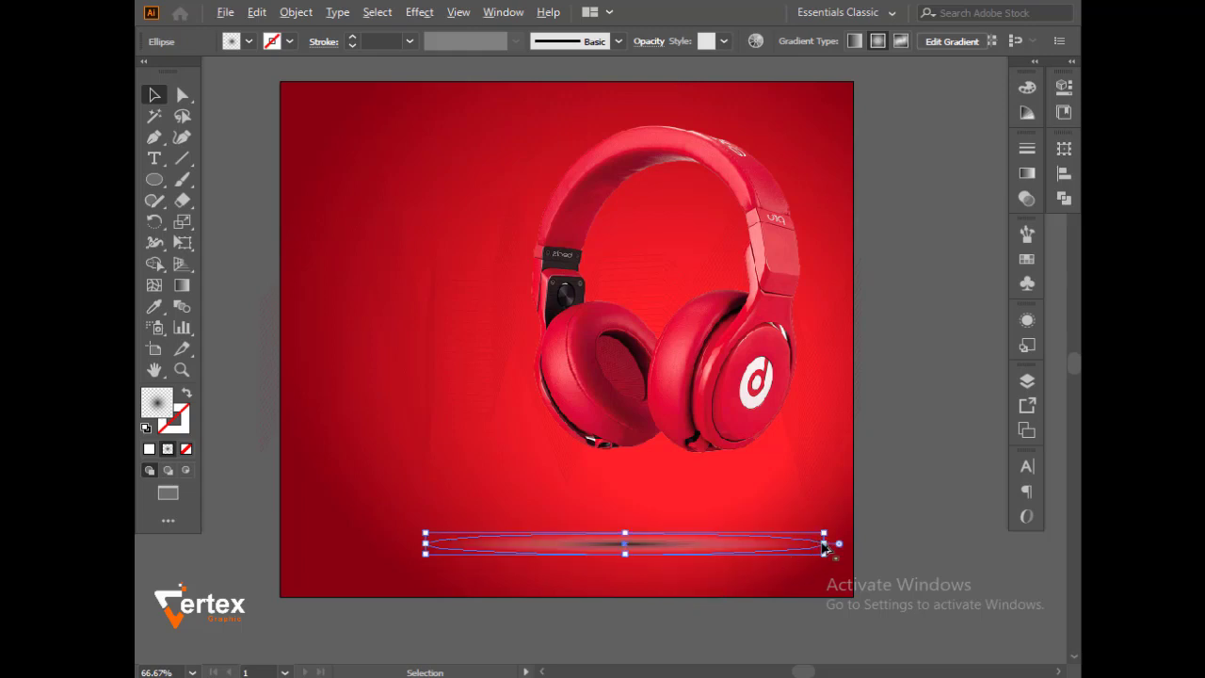
drag(822, 544, 749, 544)
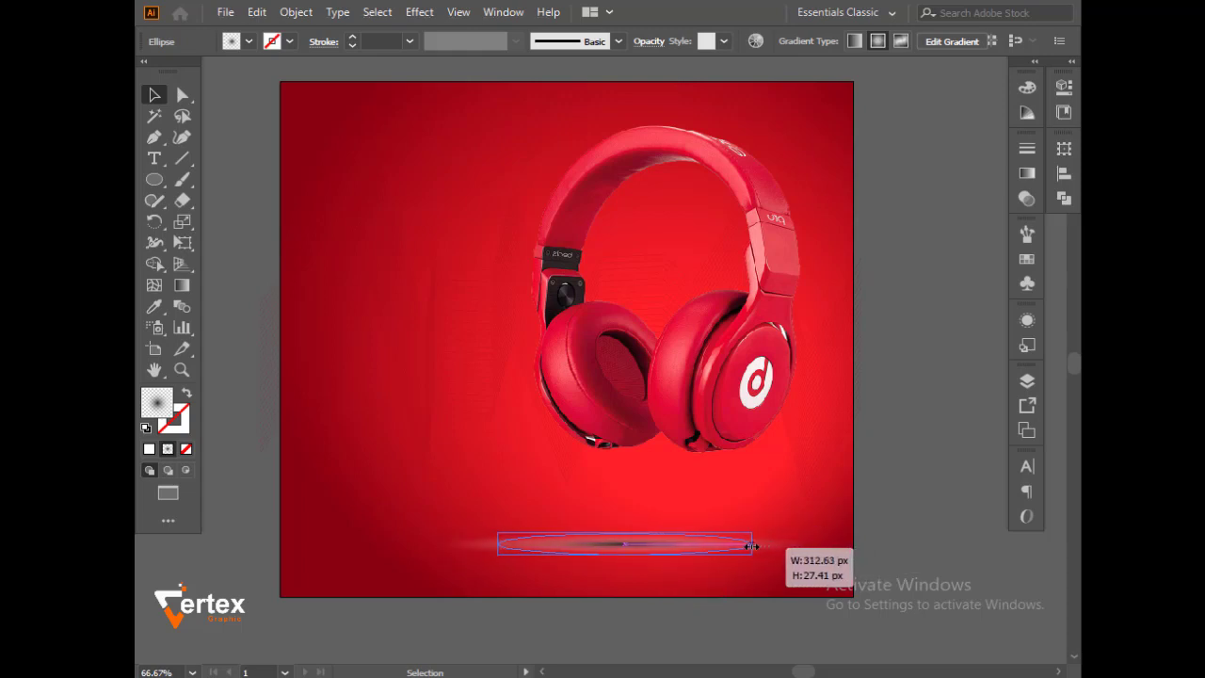
drag(676, 542, 719, 498)
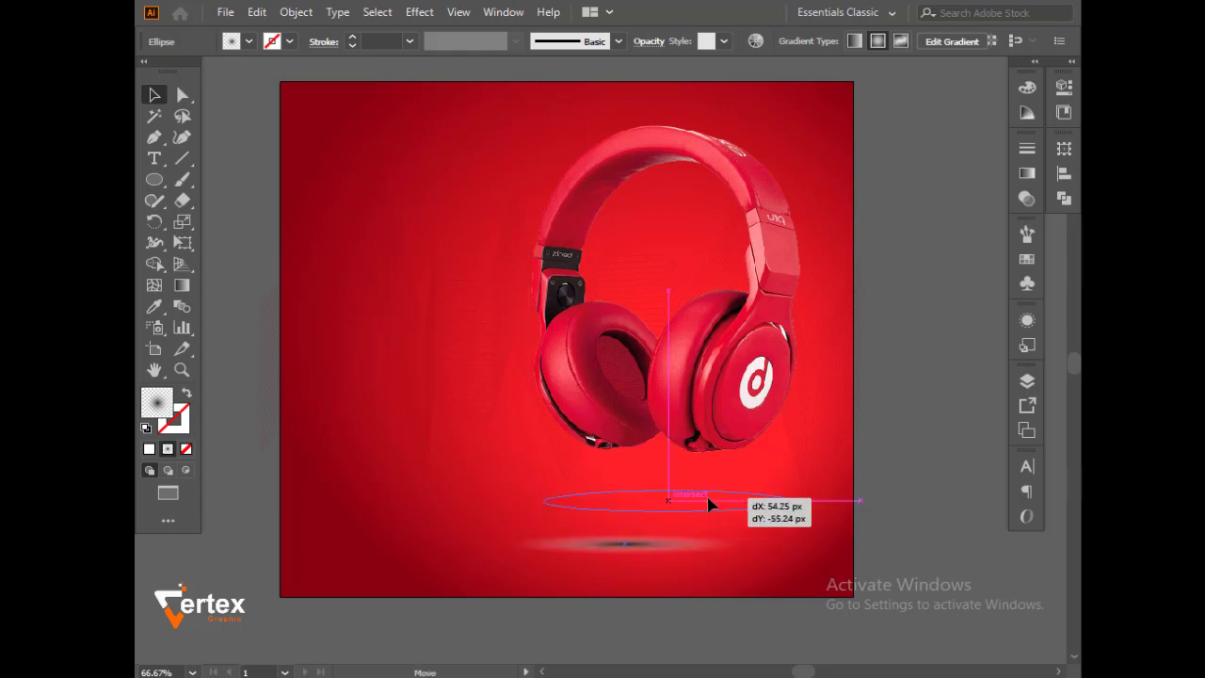
click(893, 510)
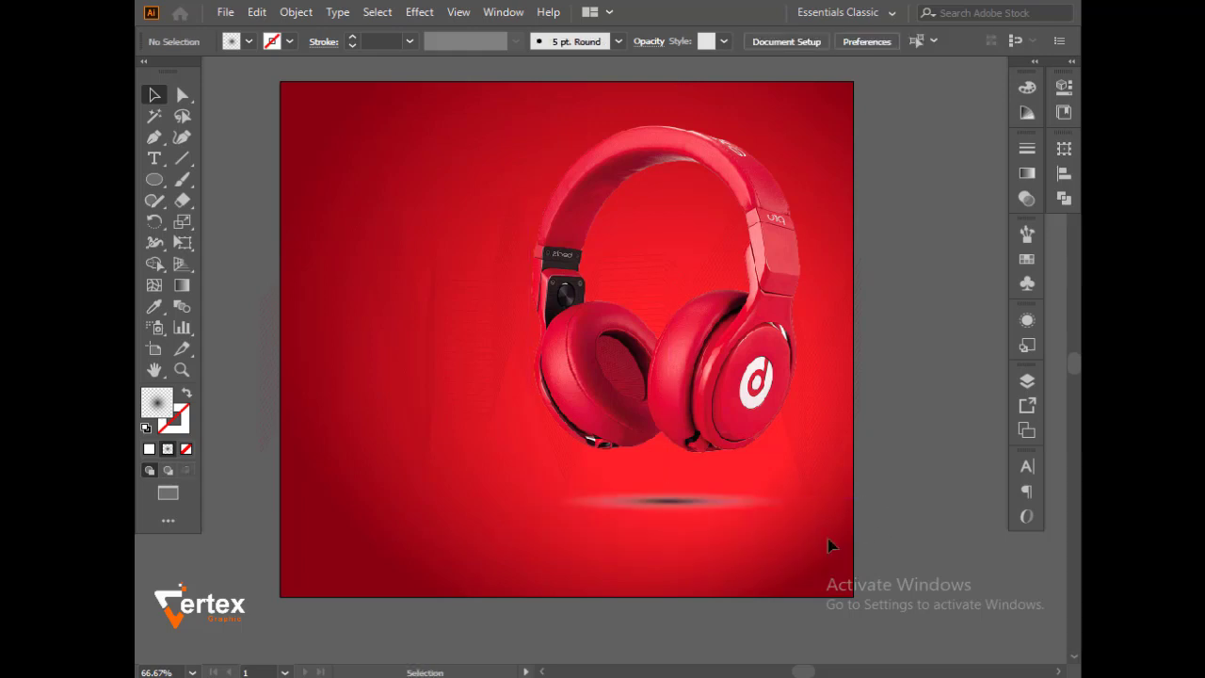
click(721, 518)
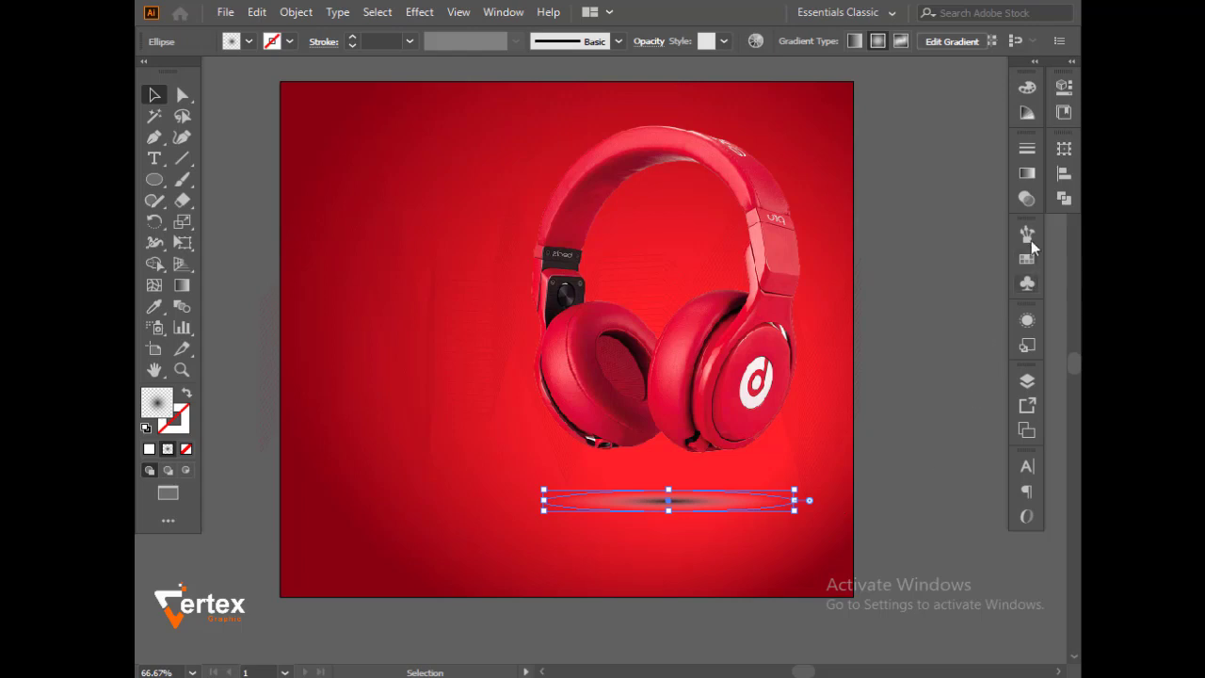
Give the shadow ellipse Multiply blending at 63% opacity.
click(1027, 198)
click(874, 168)
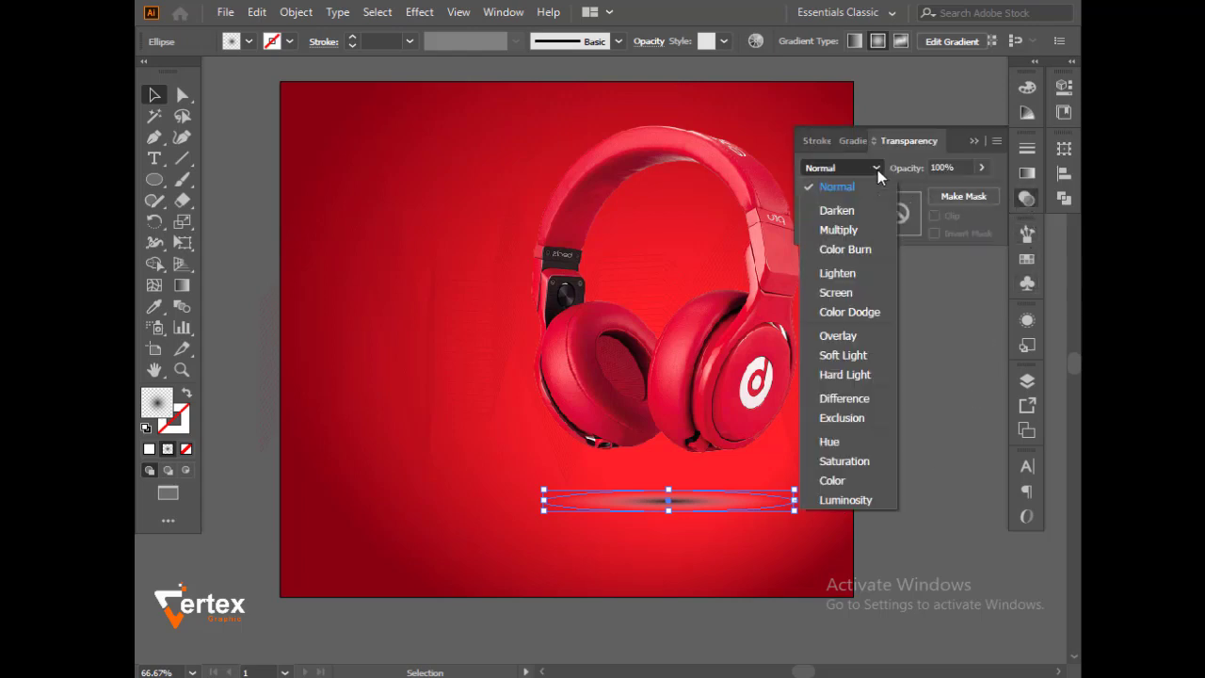
click(838, 231)
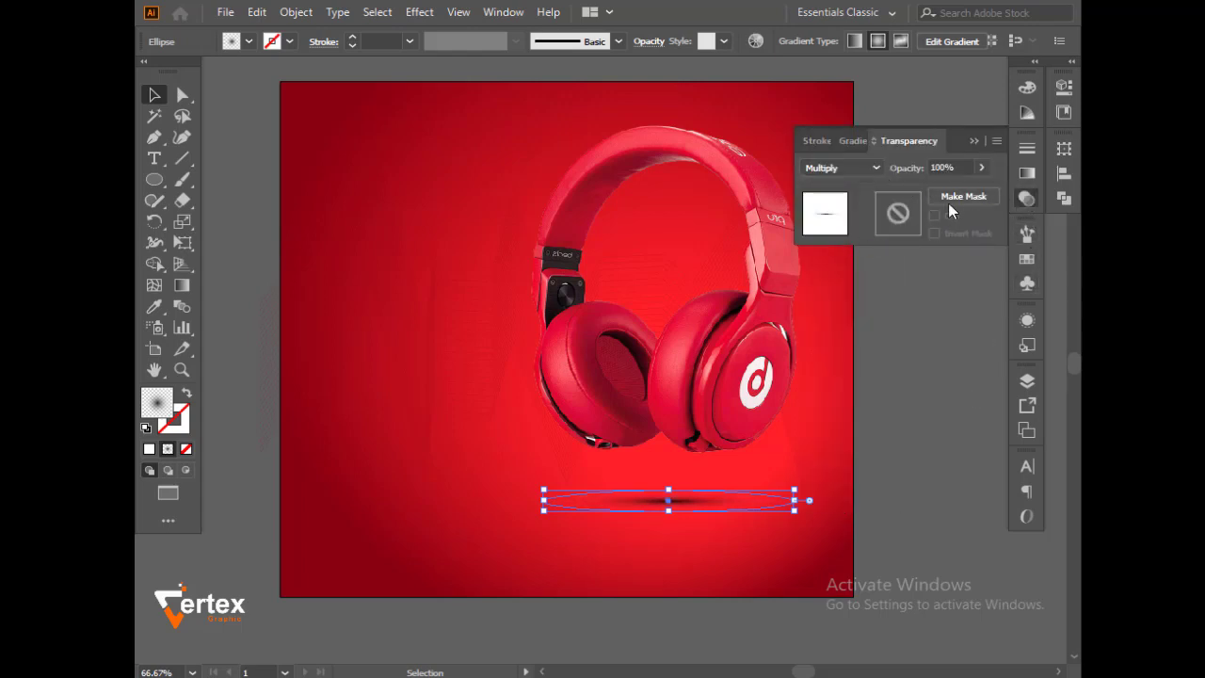
click(980, 166)
drag(970, 189, 943, 191)
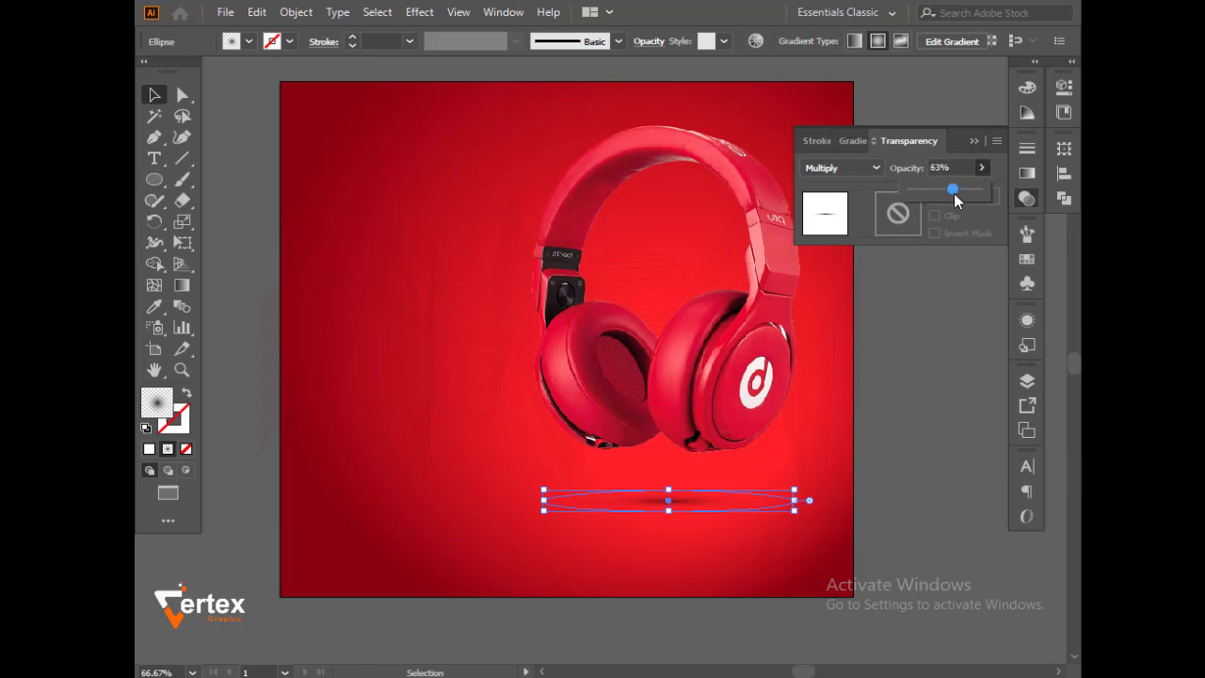
key(Return)
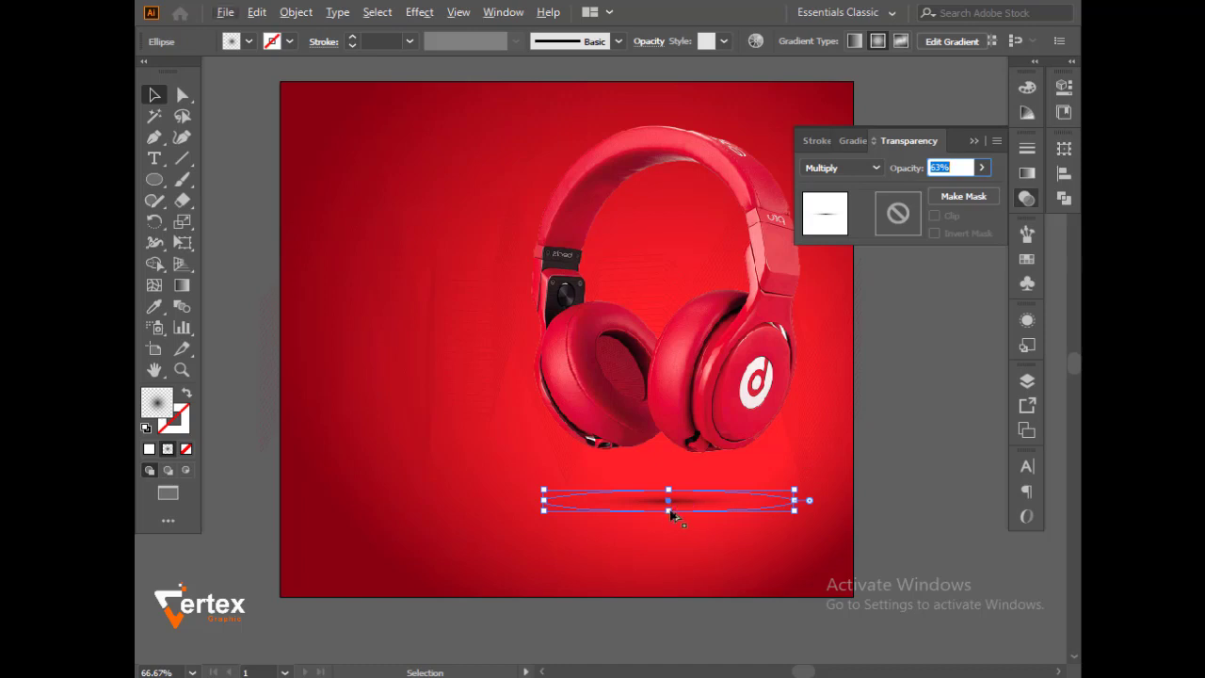
Stretch the shadow ellipse slightly taller around its centre.
drag(674, 511, 672, 523)
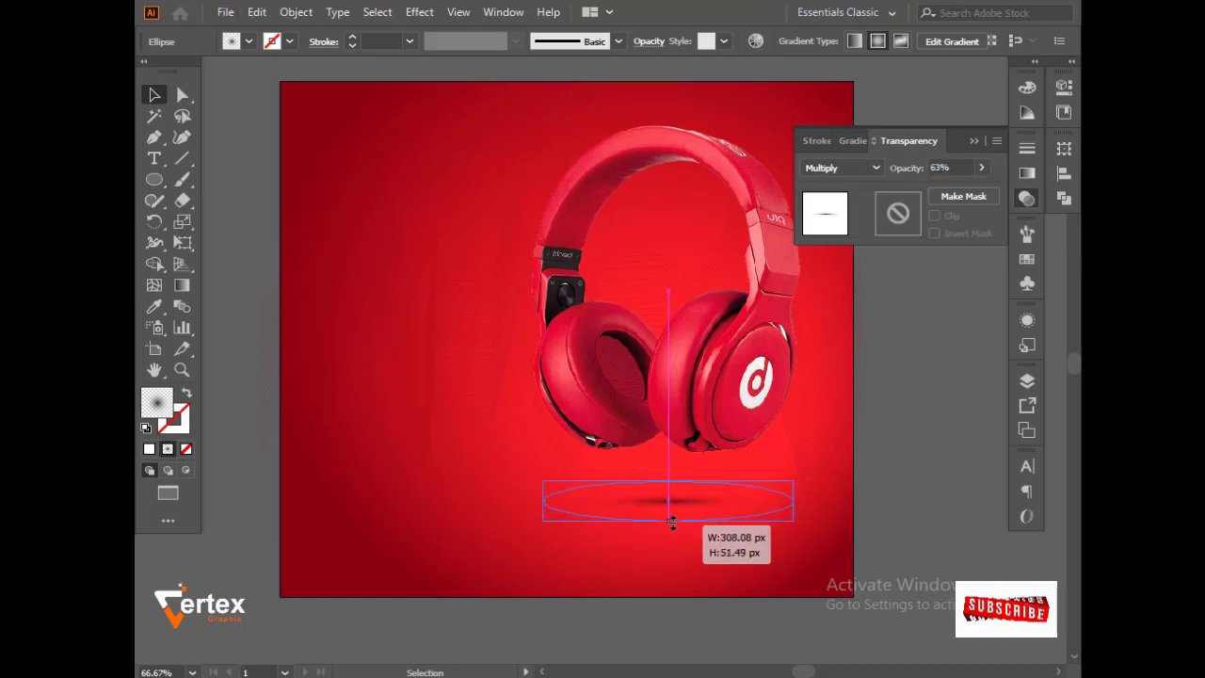
drag(672, 523, 669, 515)
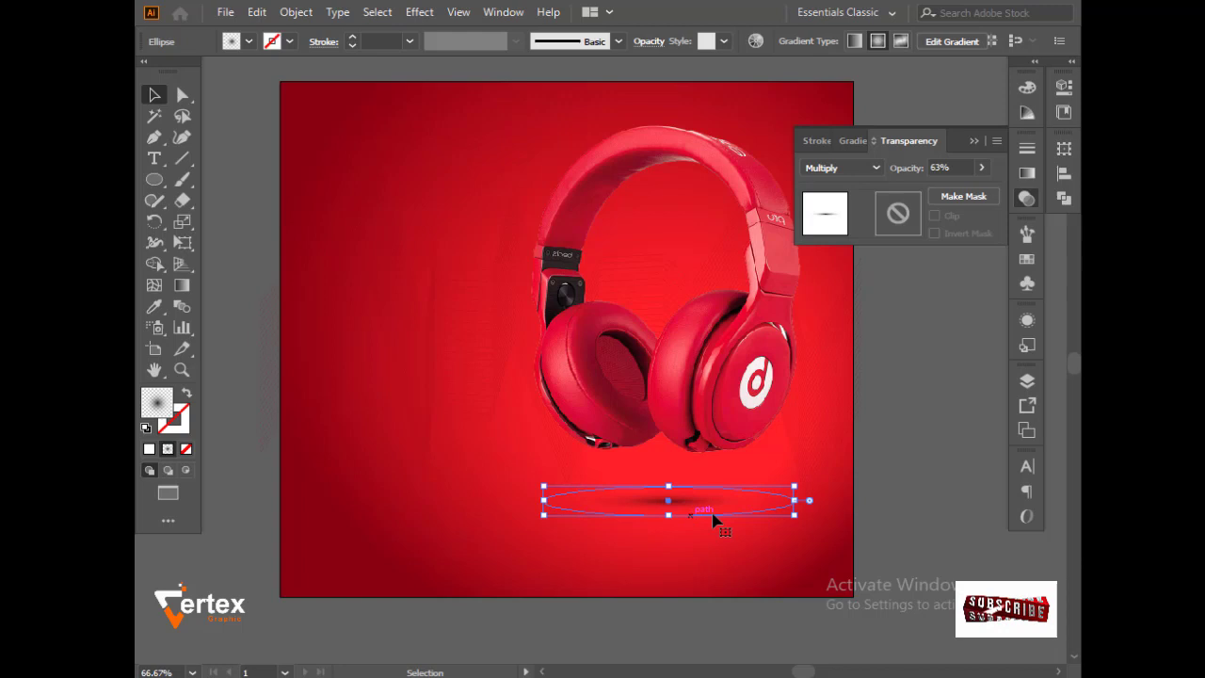
click(880, 438)
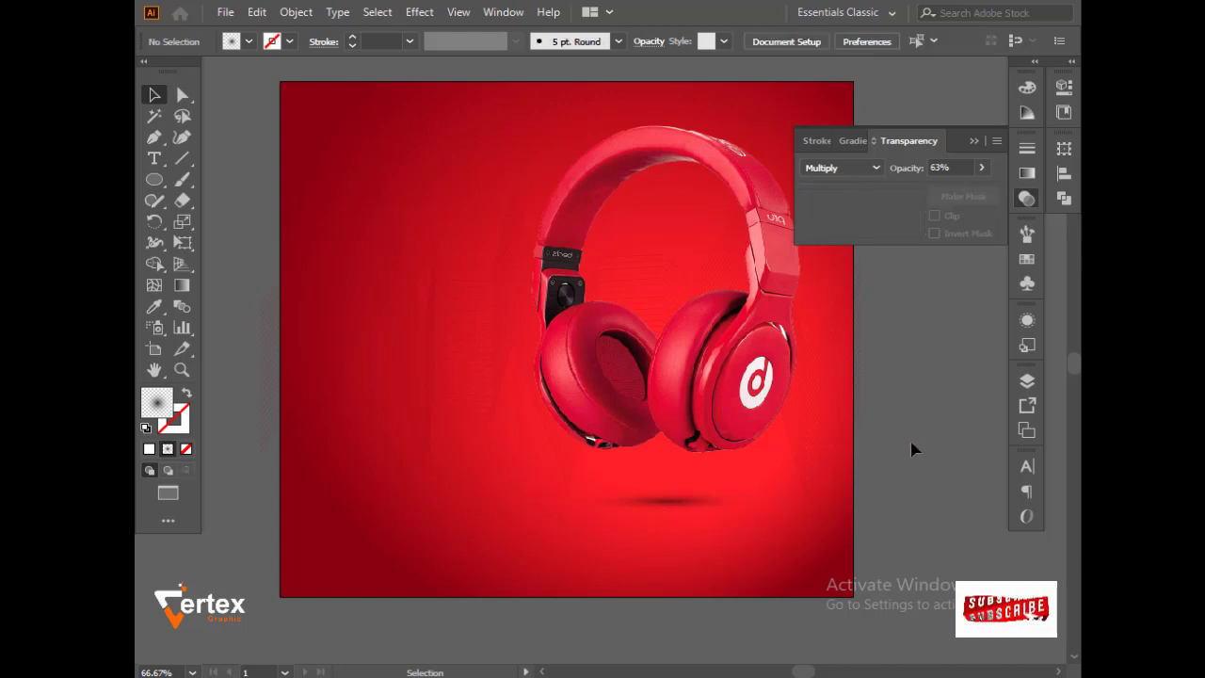
click(692, 520)
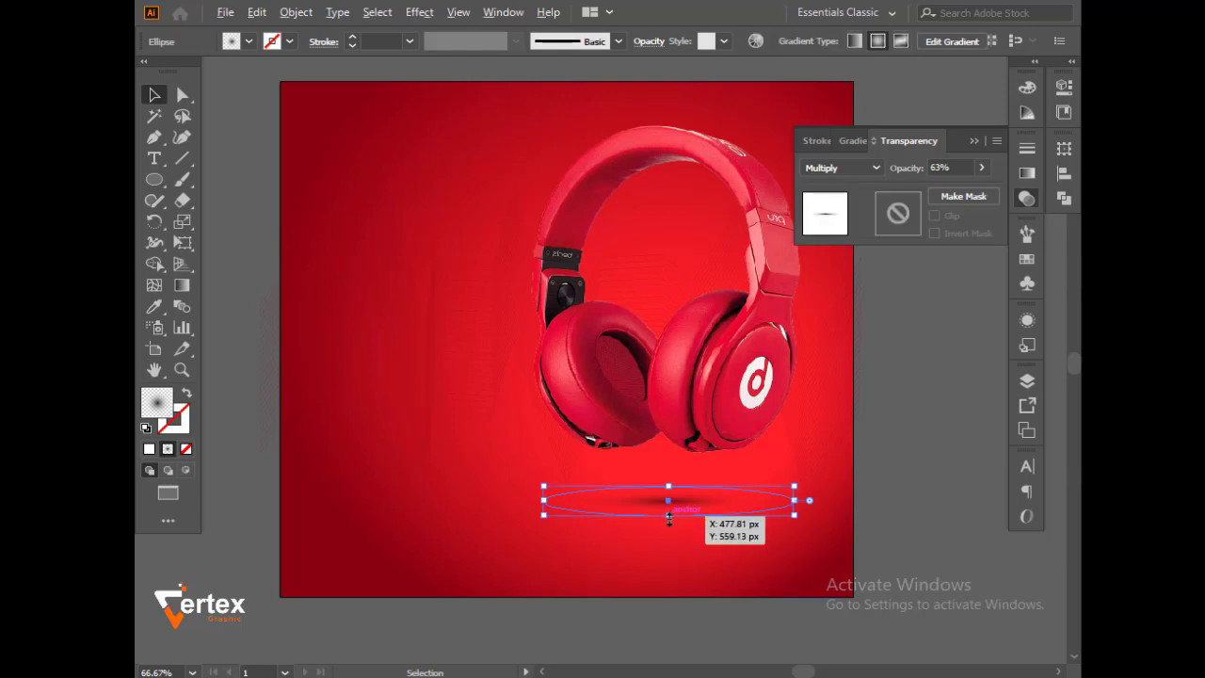
drag(668, 517, 669, 528)
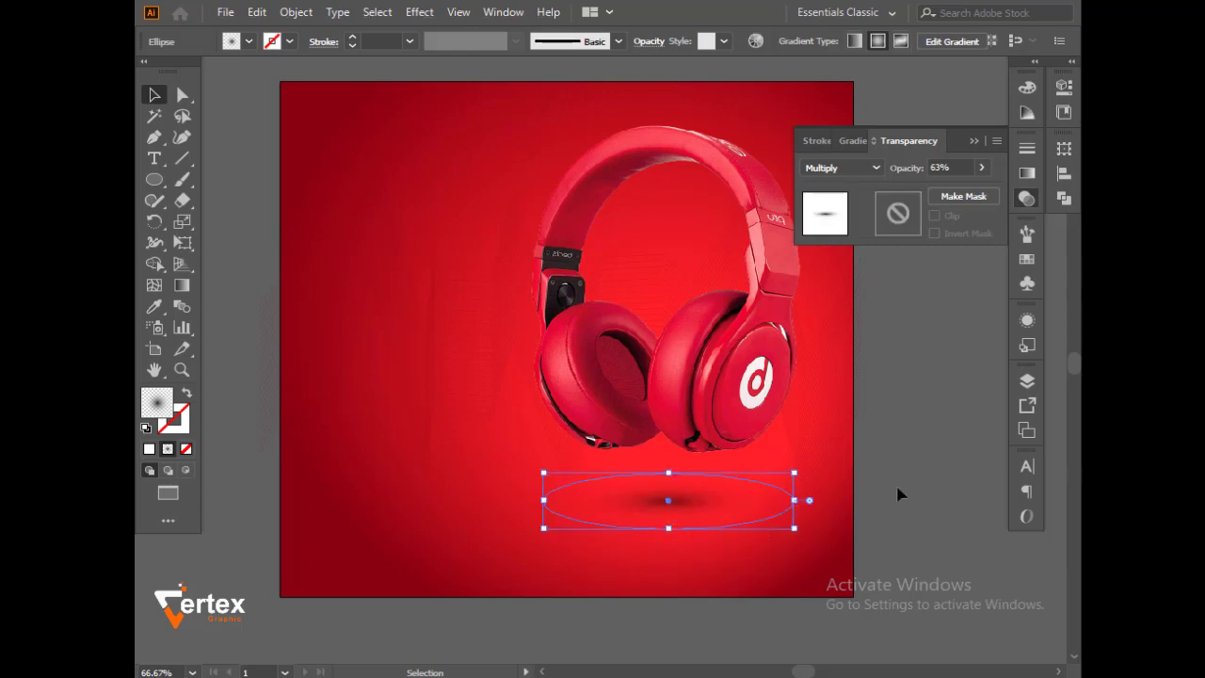
click(916, 464)
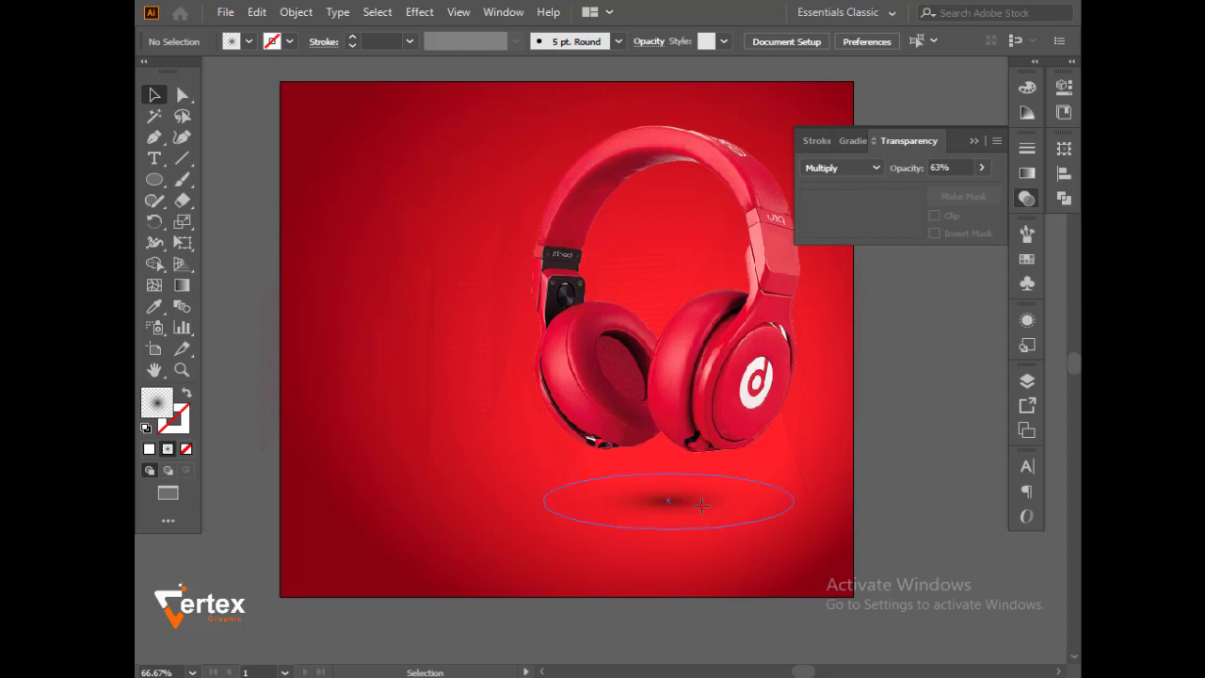
Widen the shadow ellipse symmetrically beneath the headphones.
click(772, 506)
drag(795, 499, 835, 500)
click(968, 462)
Show all hidden items: headline, price line, app copy, logo, contact line and icons.
click(973, 141)
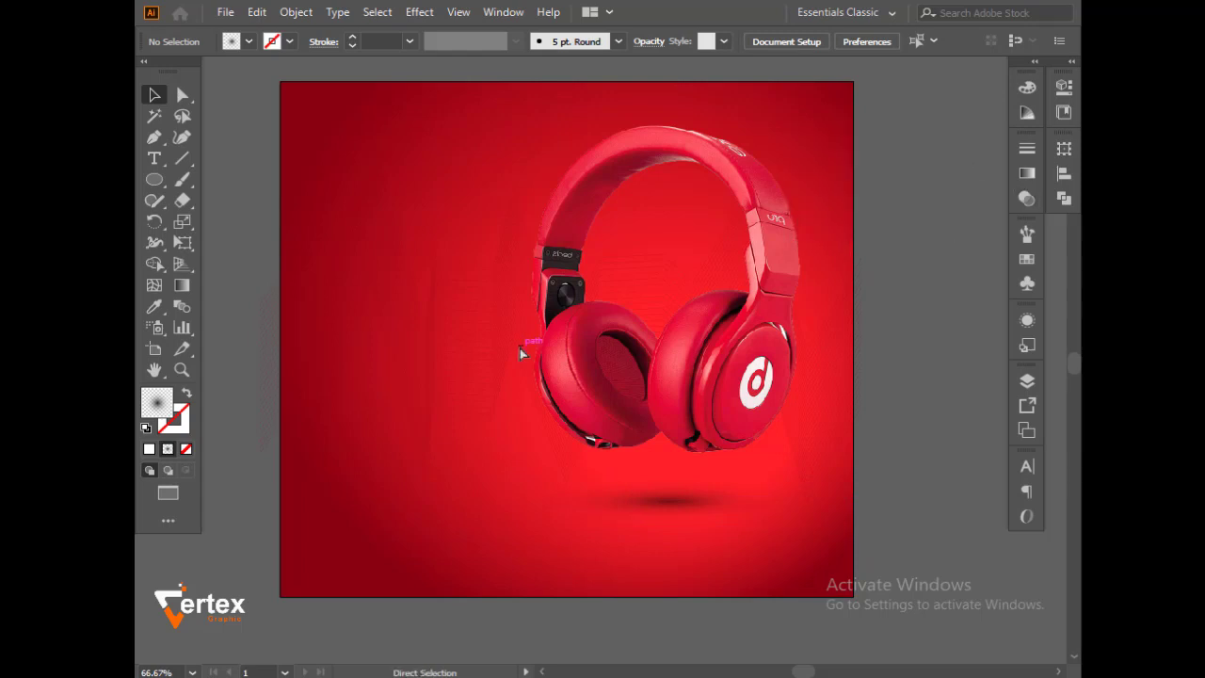
key(ctrl+v)
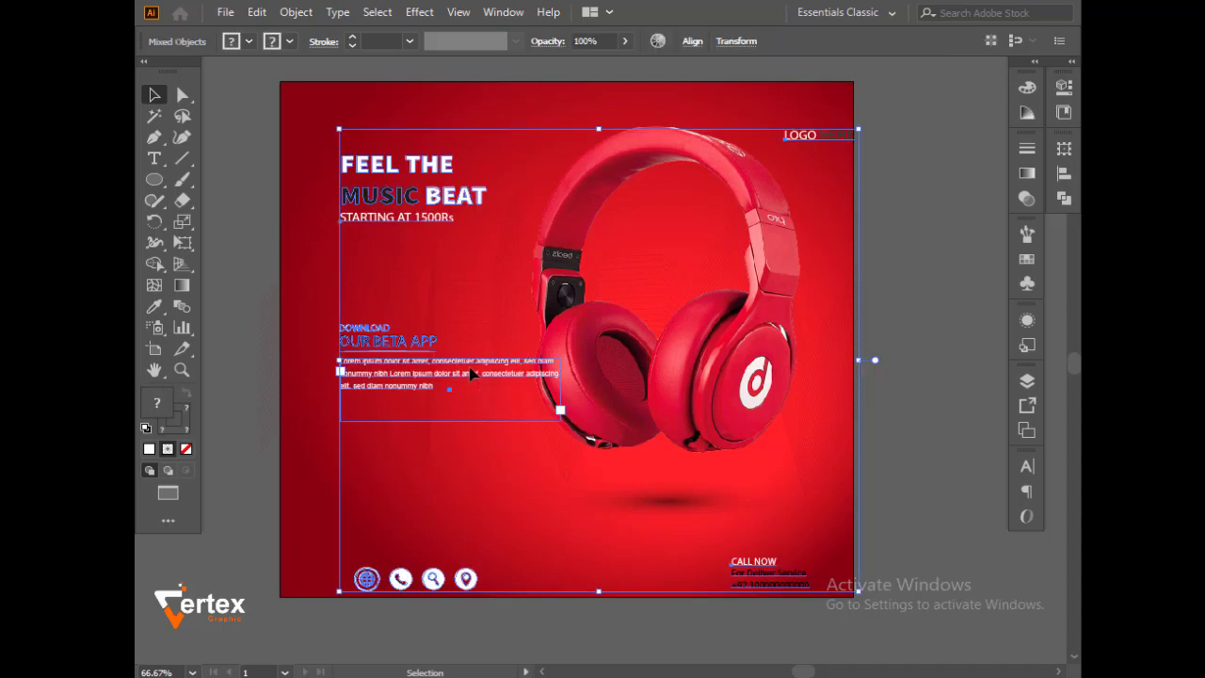
click(438, 367)
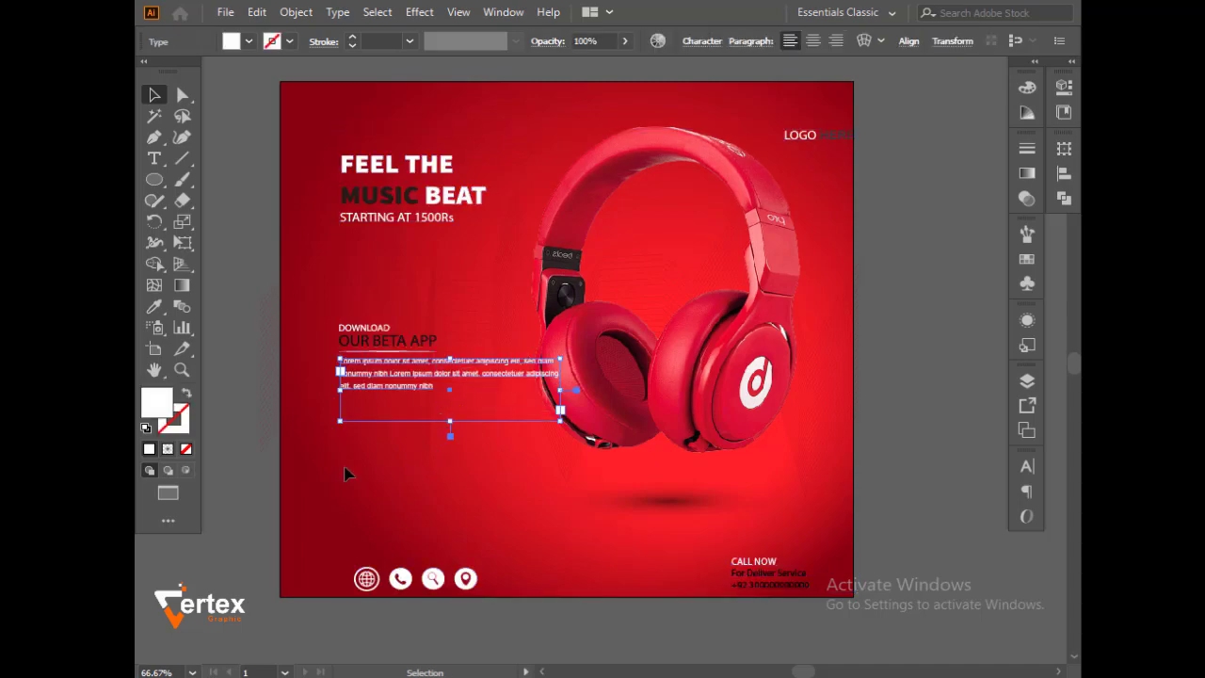
Move the headline, price line and app-download text block up and to the left.
click(339, 442)
click(425, 310)
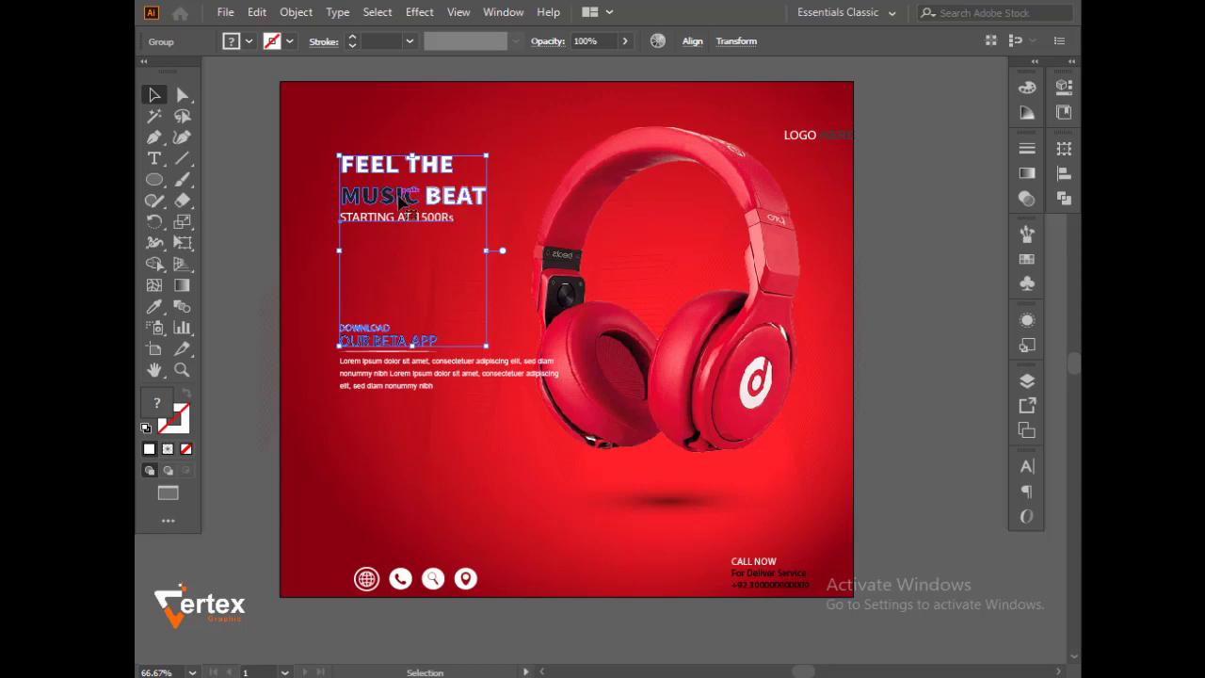
drag(300, 111, 513, 480)
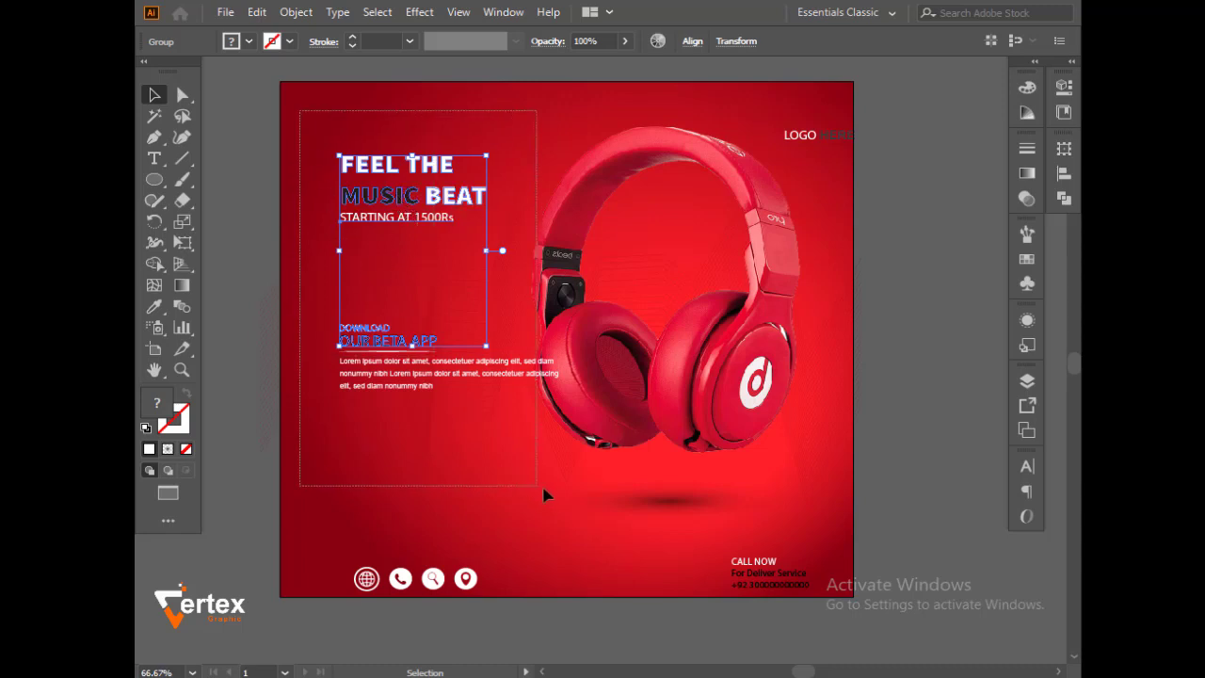
click(301, 348)
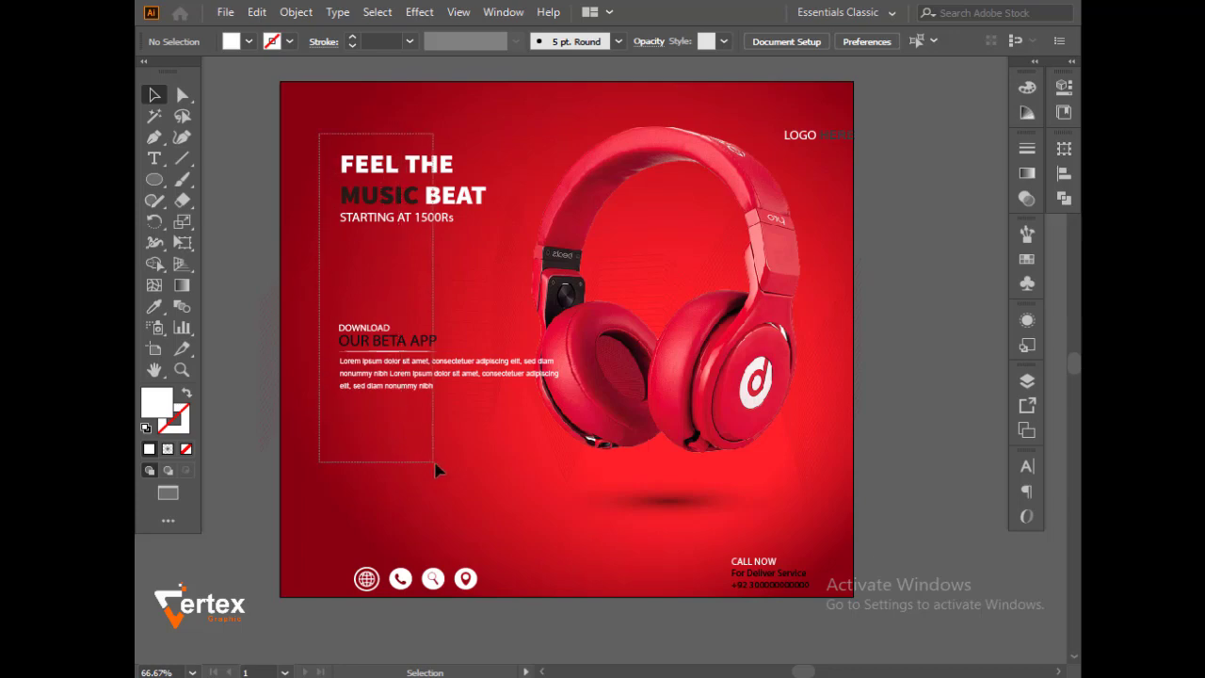
drag(317, 132, 435, 471)
drag(391, 368, 363, 315)
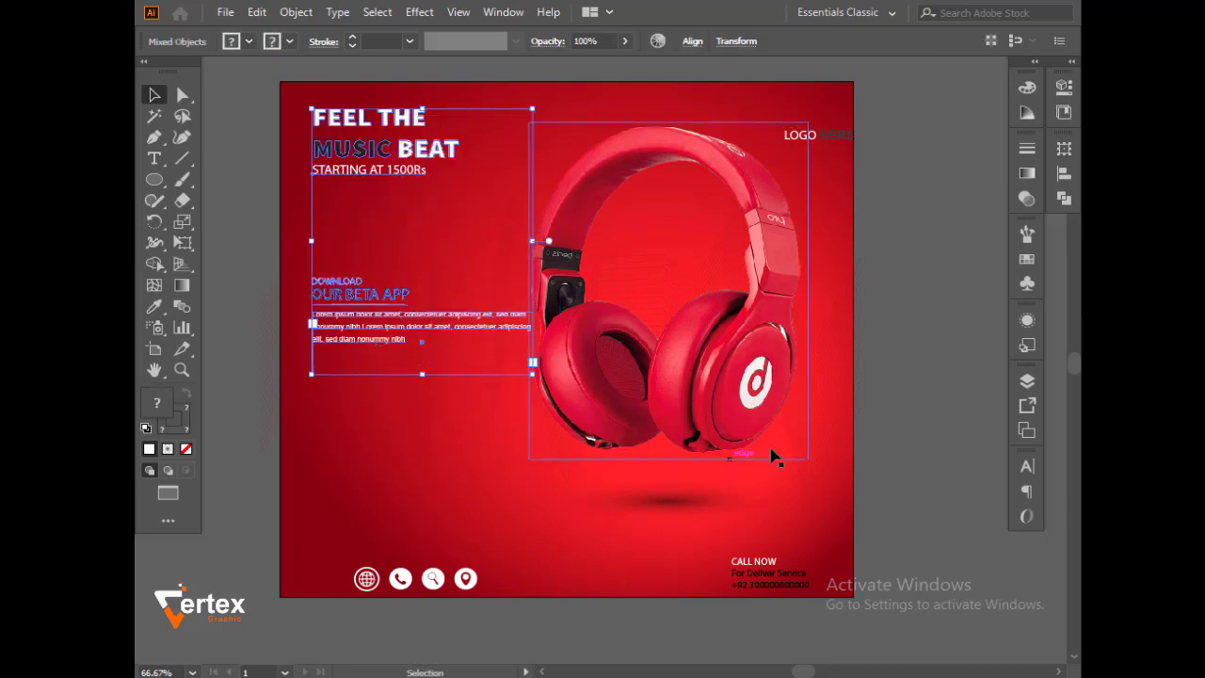
Nudge the headphones and shadow right with arrow keys, moving the shadow one extra step.
click(901, 431)
click(651, 395)
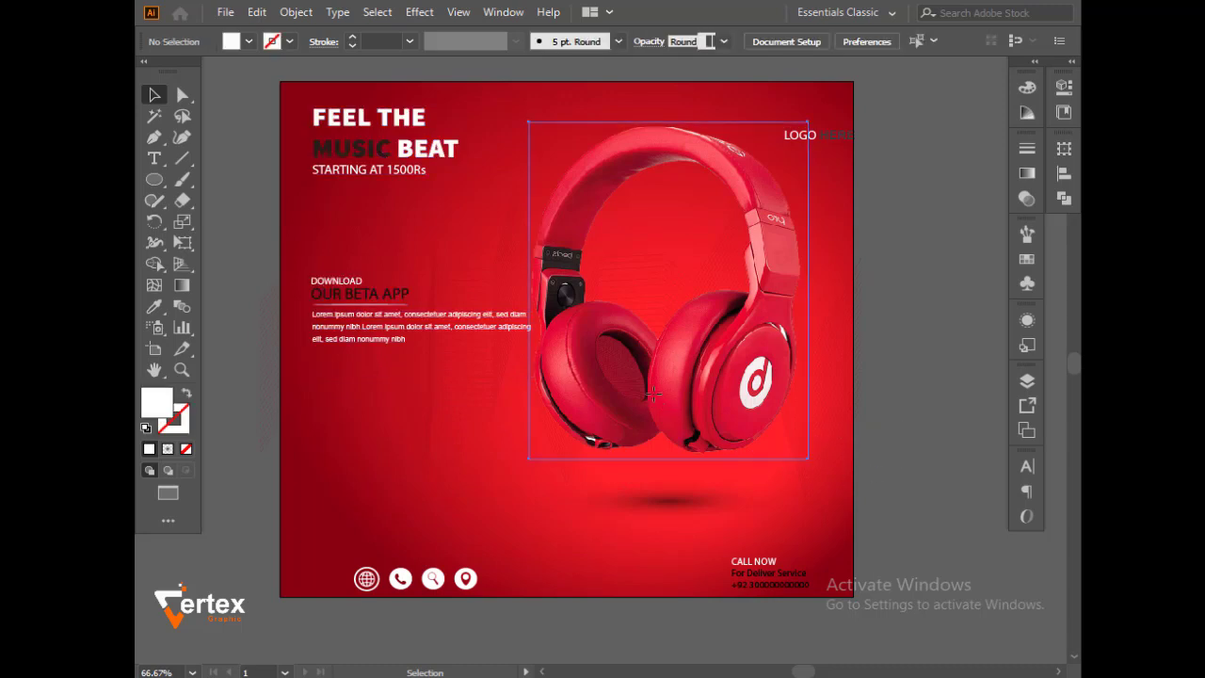
key(Right)
key(Right)
key(Right)
key(Right)
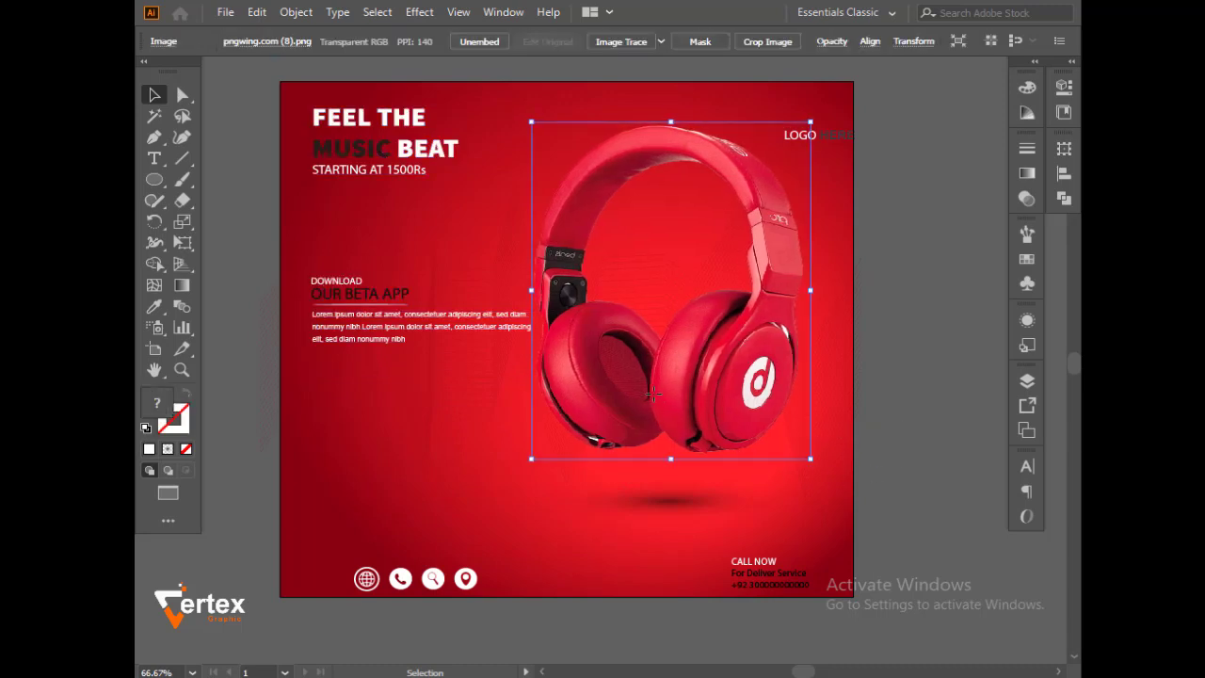
key(Right)
key(Right)
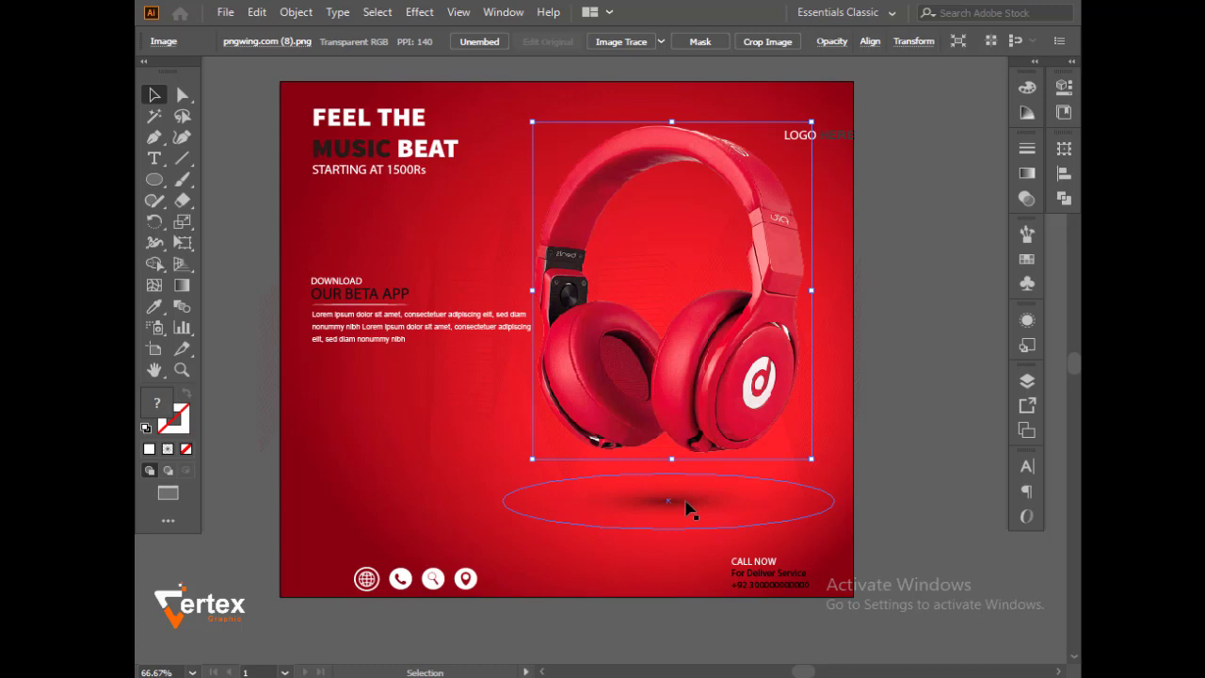
shift+click(685, 509)
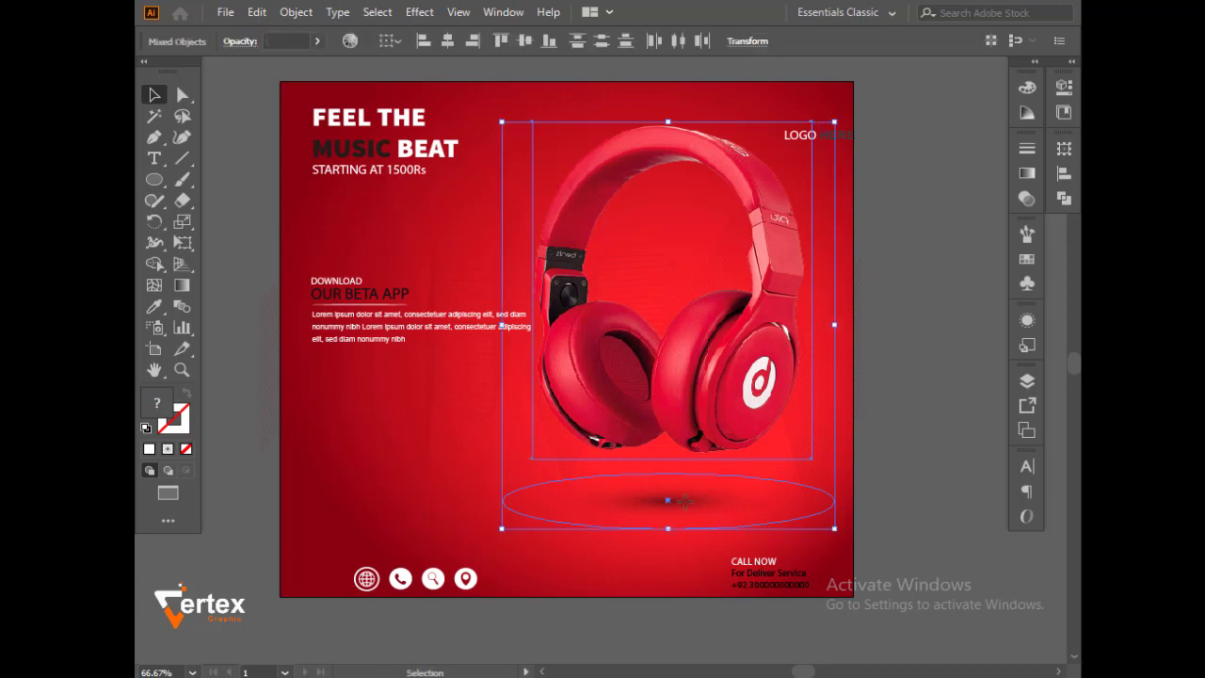
key(Right)
key(Right)
key(Right)
key(Right)
key(Right)
key(Right)
key(Right)
key(Right)
key(Right)
key(Right)
key(Right)
key(Right)
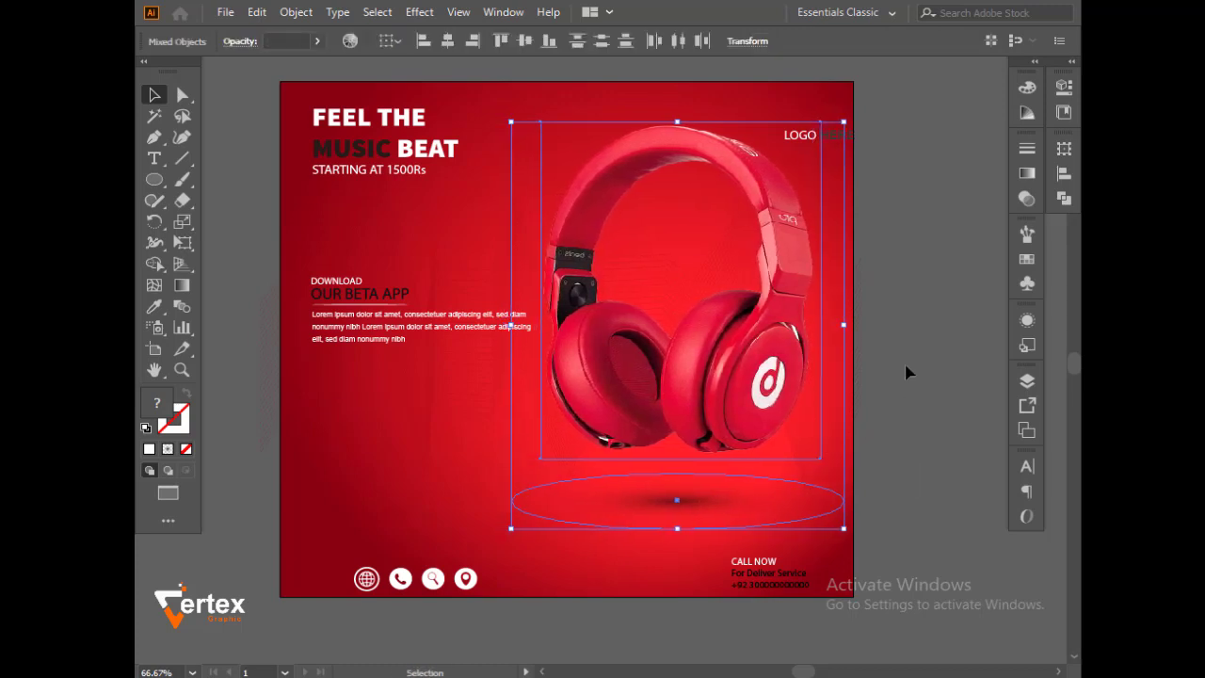
key(Right)
click(925, 364)
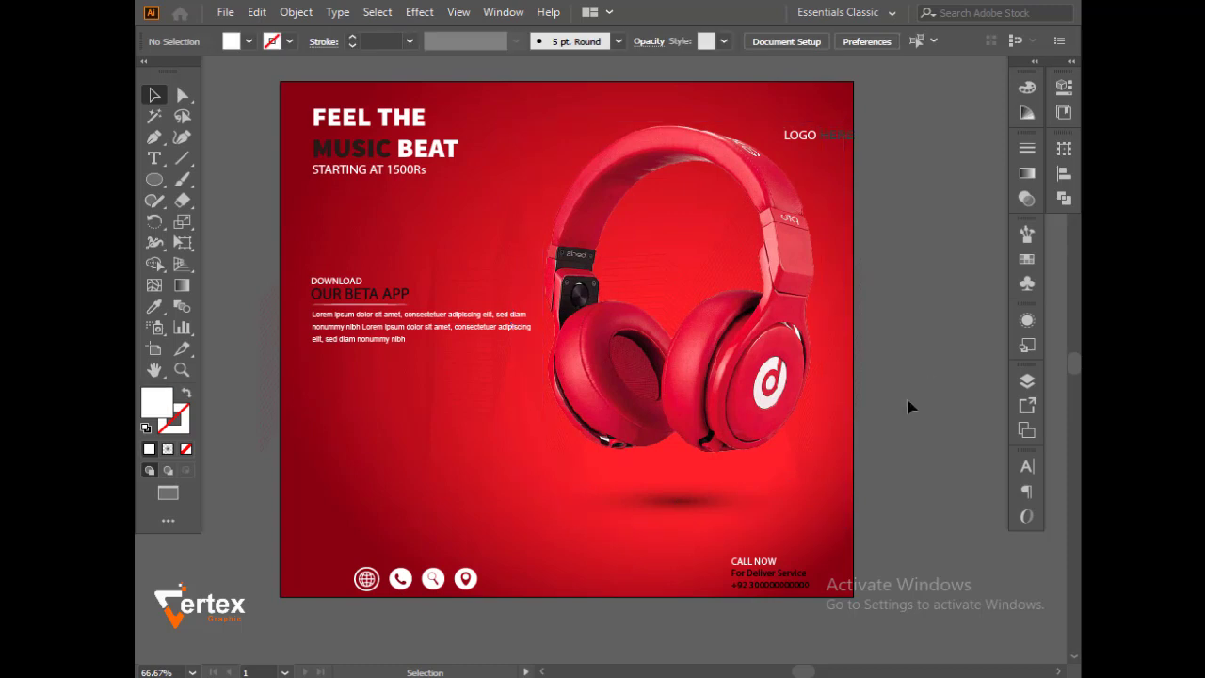
click(678, 503)
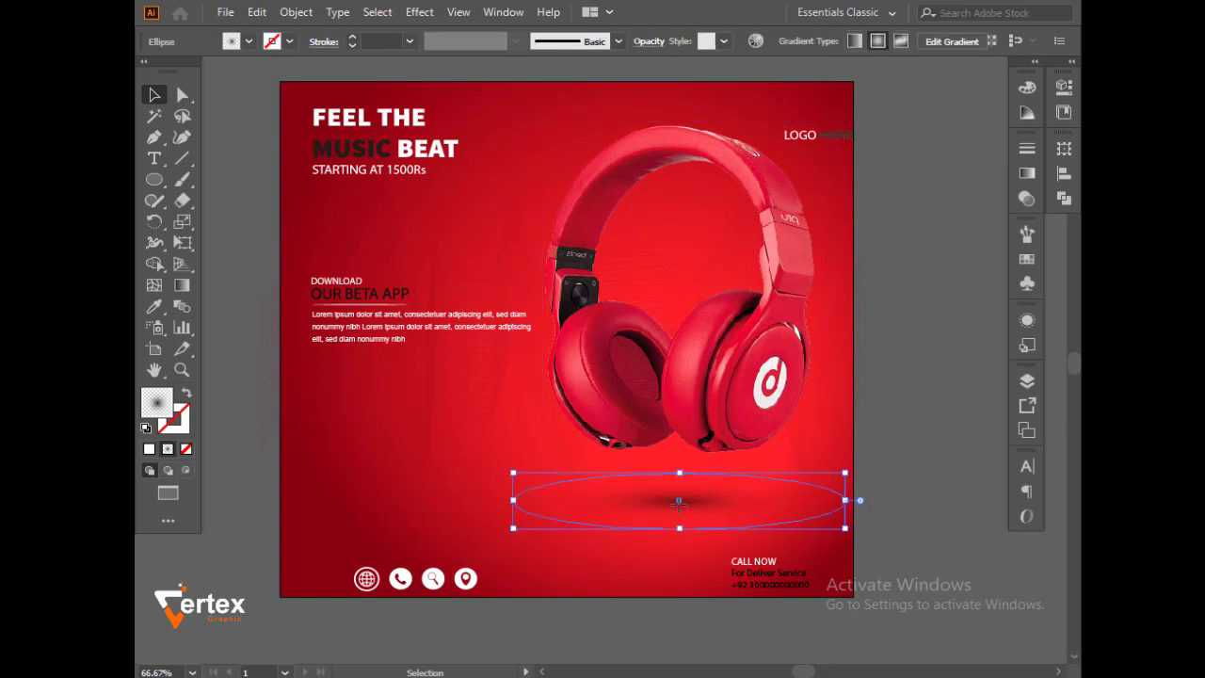
key(Right)
key(Right)
key(Right)
key(Right)
key(Right)
key(Right)
key(Right)
key(Right)
key(Right)
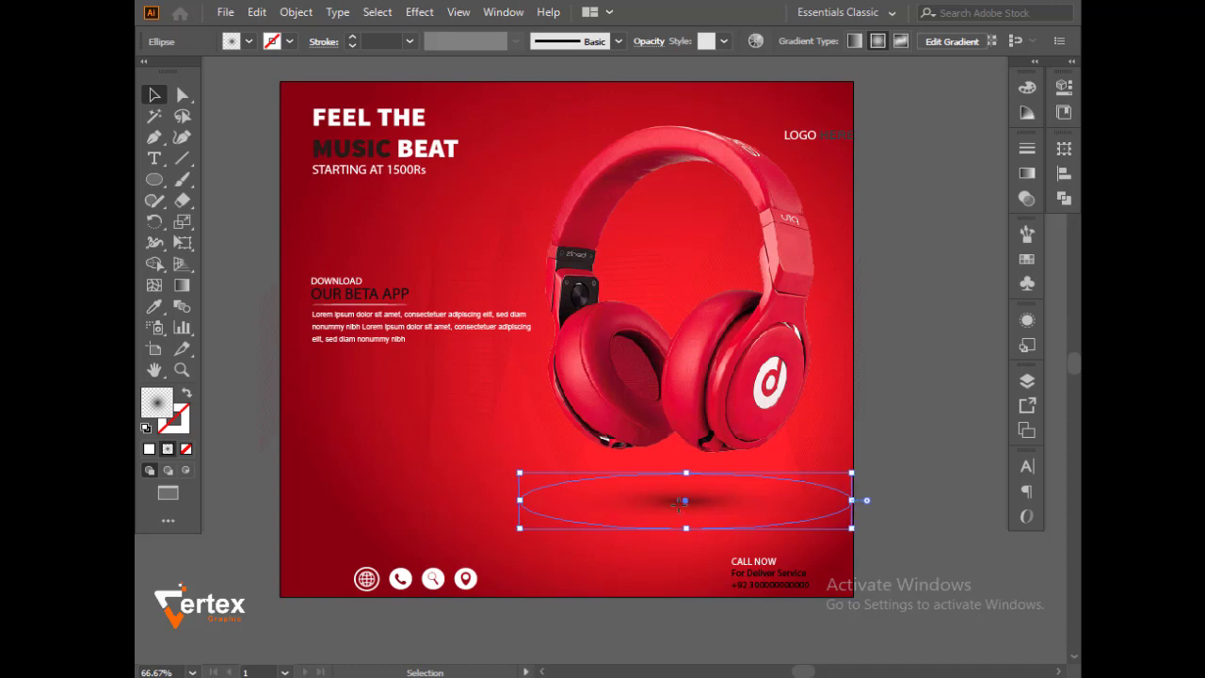
click(870, 483)
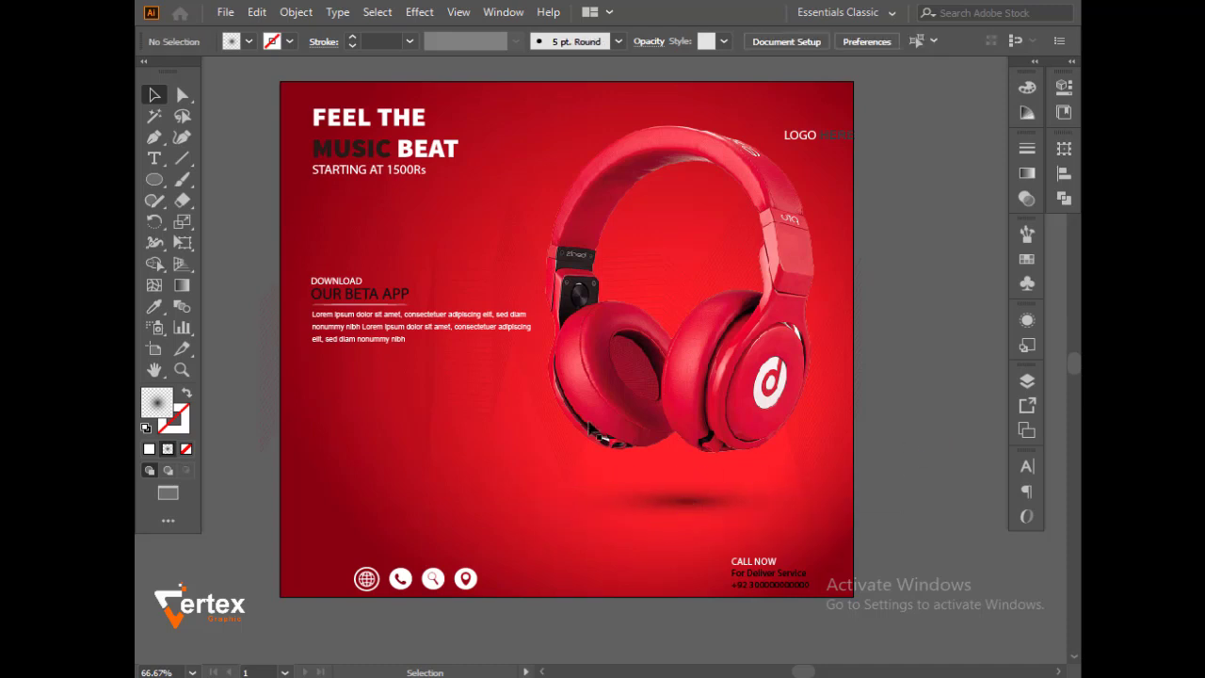
Nudge the four footer icons up and scale the group down into a narrower row.
drag(344, 326, 402, 379)
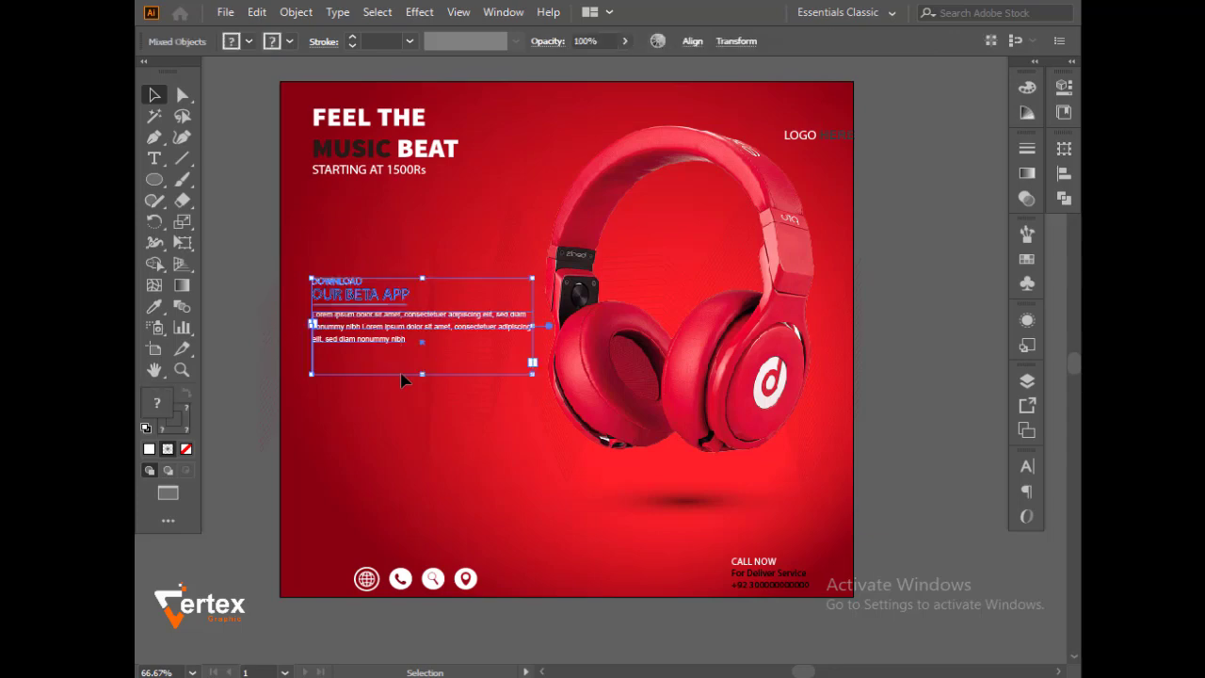
click(356, 483)
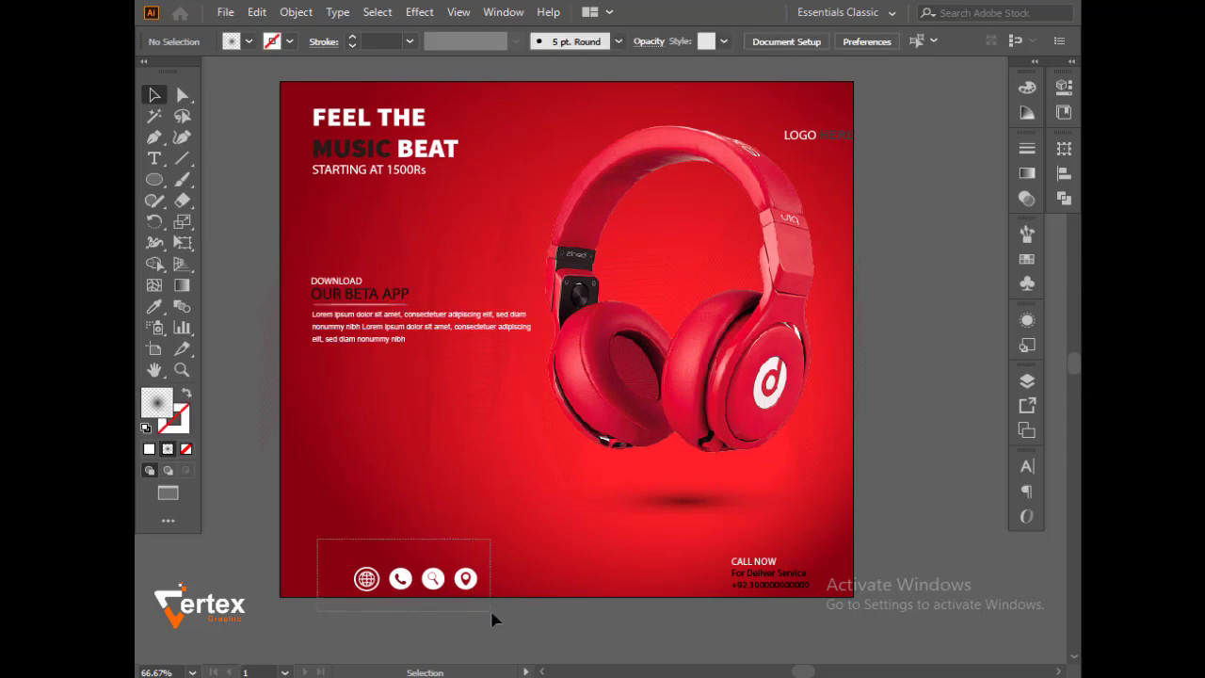
mouse_move(350, 538)
mouse_down()
mouse_move(492, 607)
mouse_move(354, 589)
mouse_up()
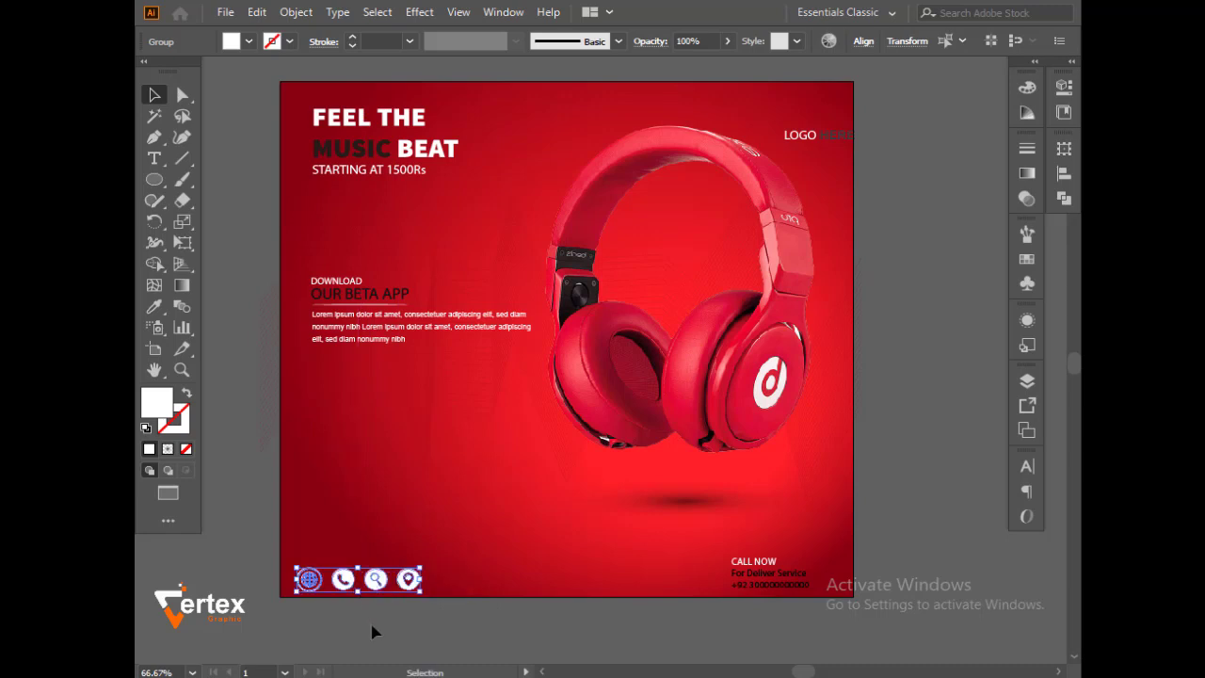
key(Up)
key(Up)
key(Up)
key(Up)
key(Up)
key(Up)
key(Up)
key(Up)
key(Up)
click(422, 623)
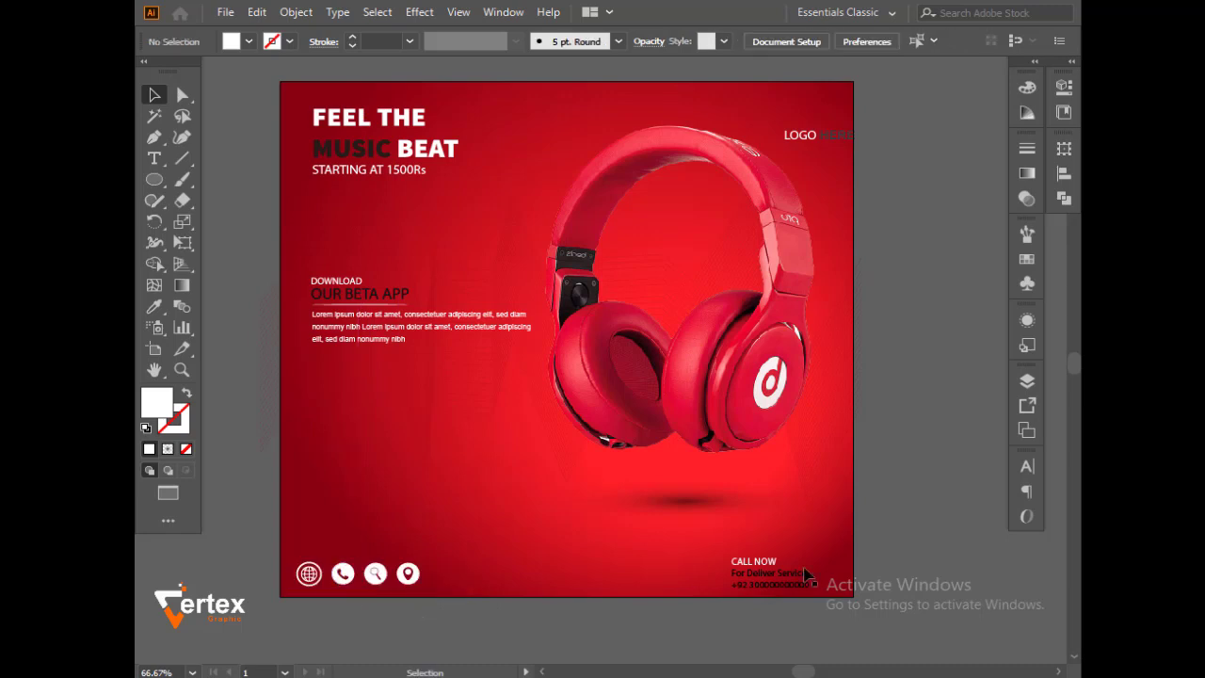
drag(715, 543, 848, 622)
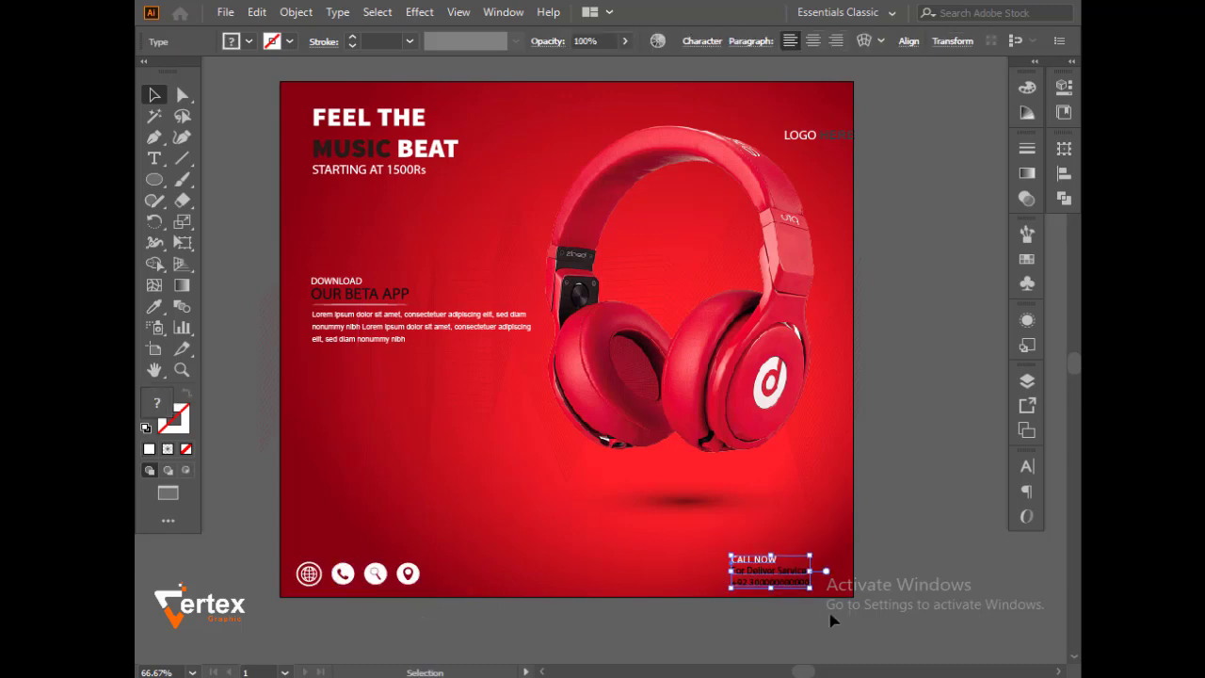
drag(289, 550, 443, 612)
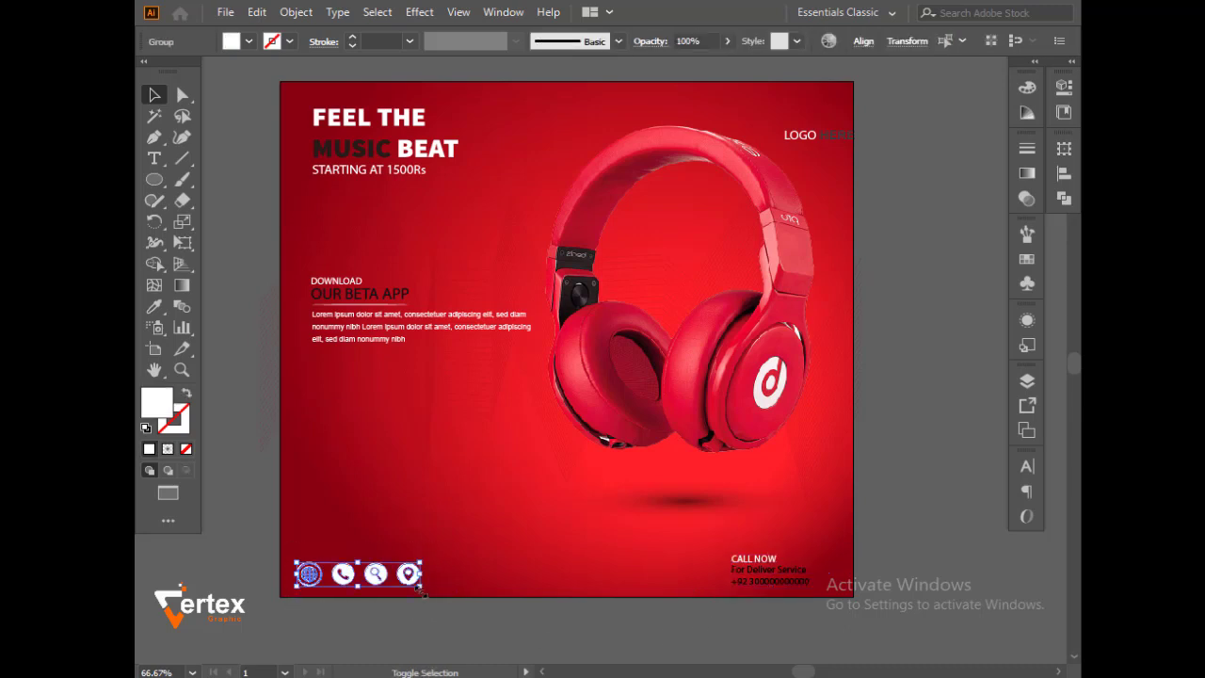
drag(421, 591, 413, 586)
click(277, 562)
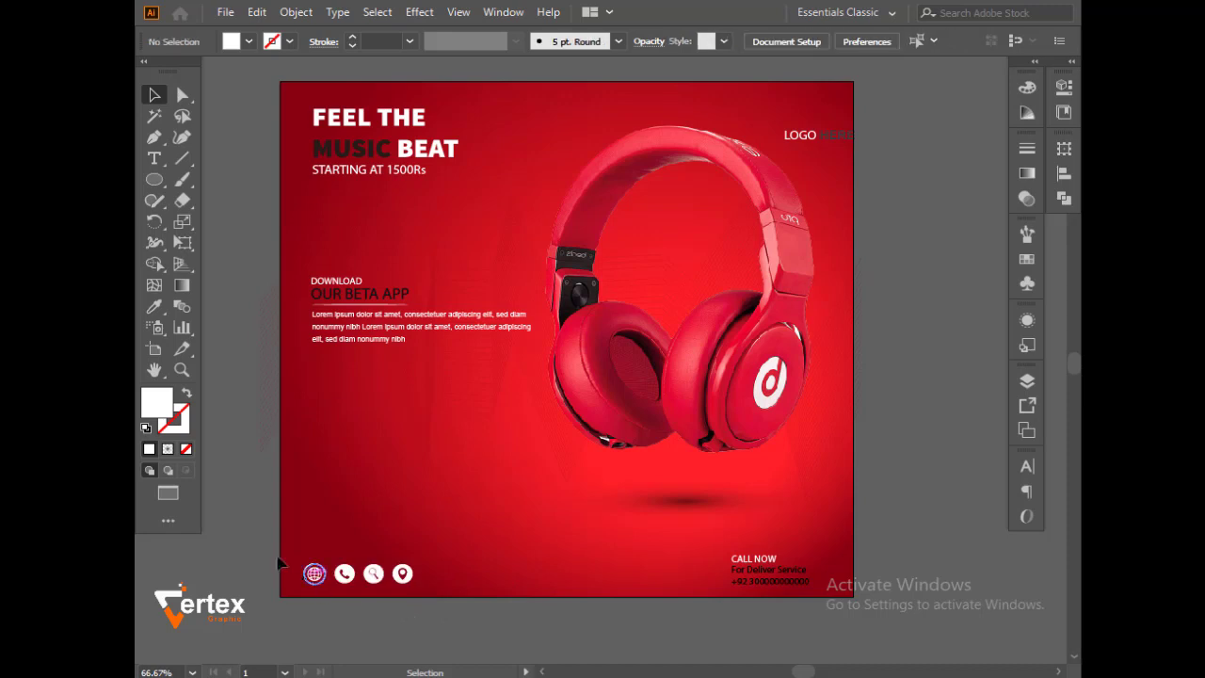
Align the footer icons with the CALL NOW contact text, aligning to the selection.
drag(276, 562, 455, 598)
key(a)
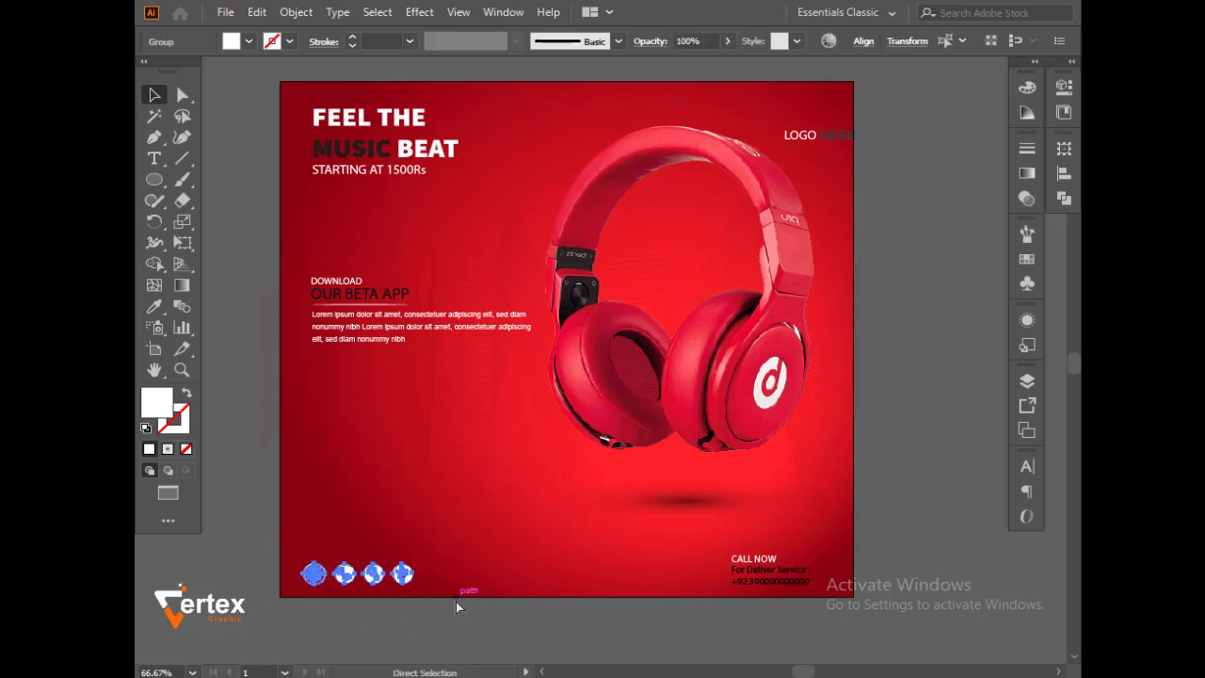
click(456, 601)
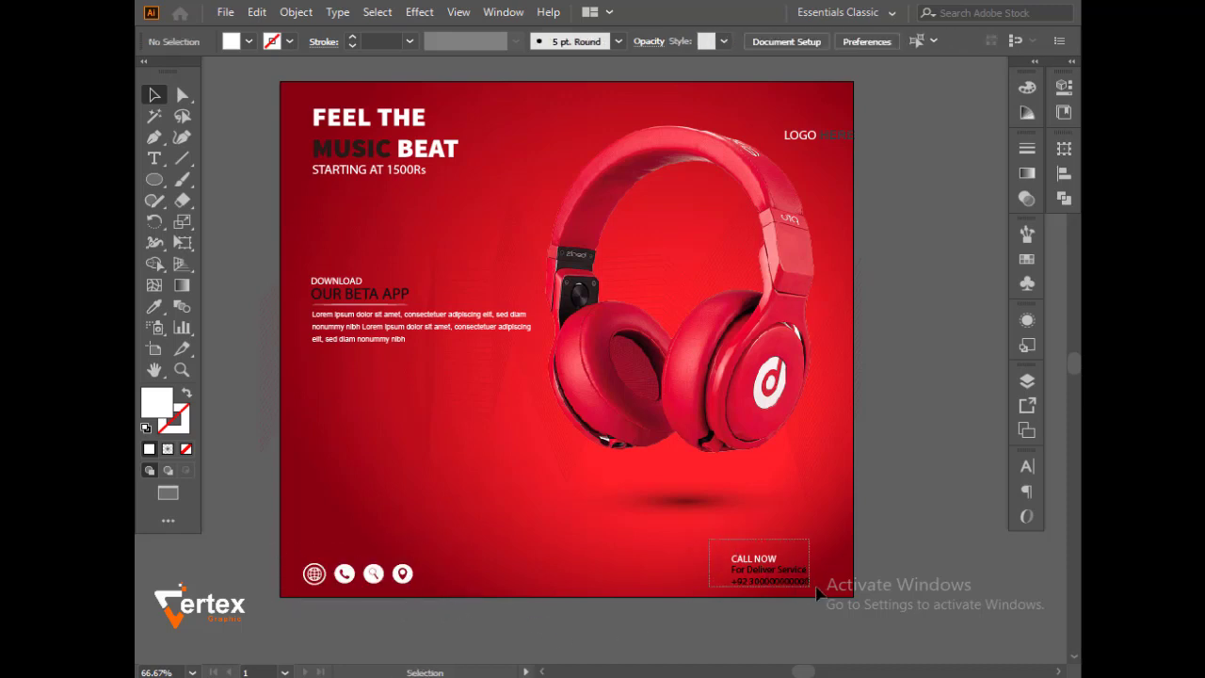
drag(767, 576, 822, 605)
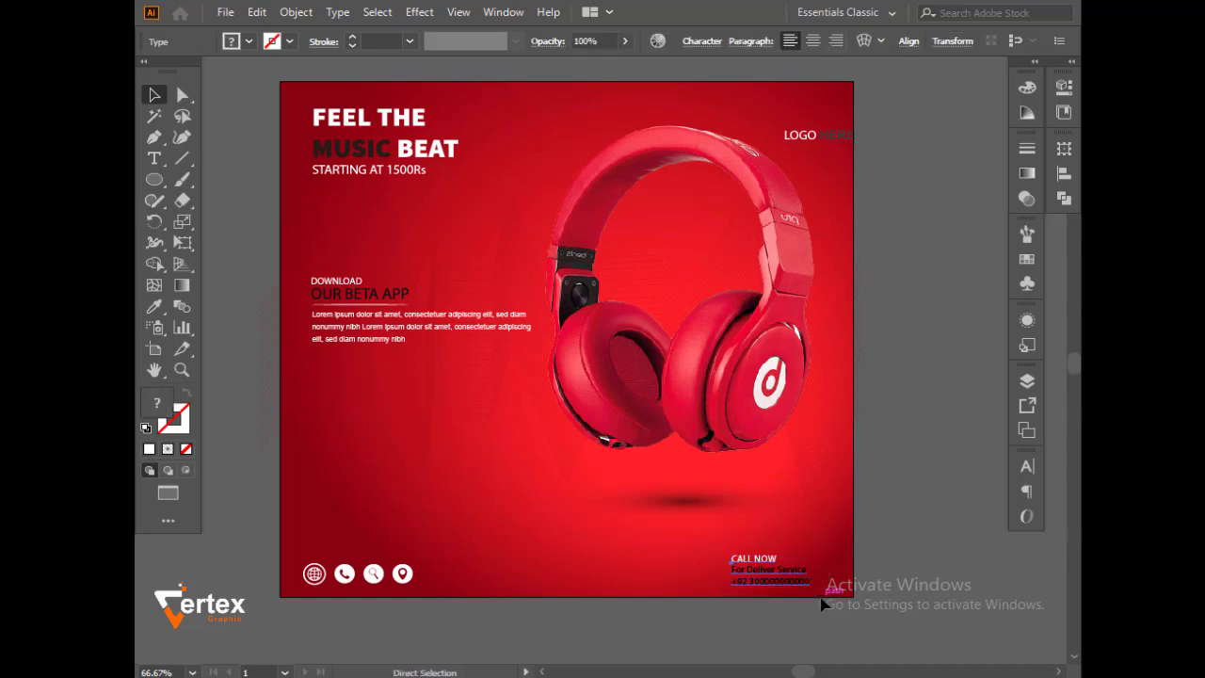
key(v)
drag(290, 534, 877, 623)
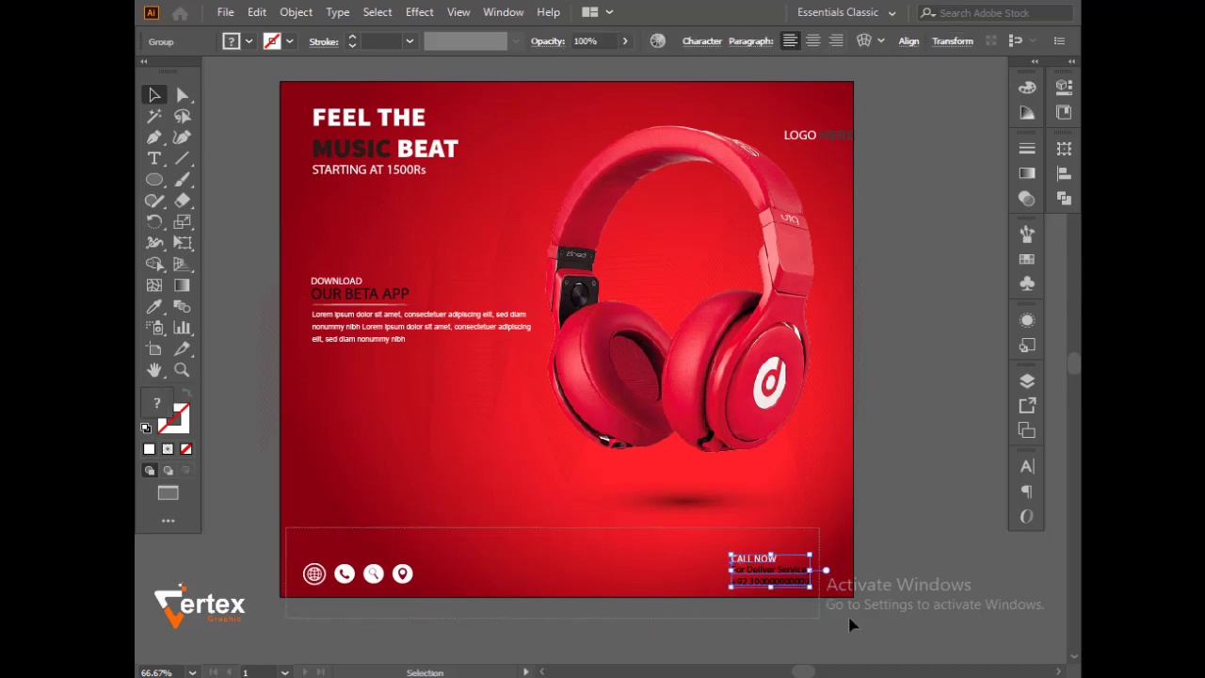
drag(901, 567, 259, 628)
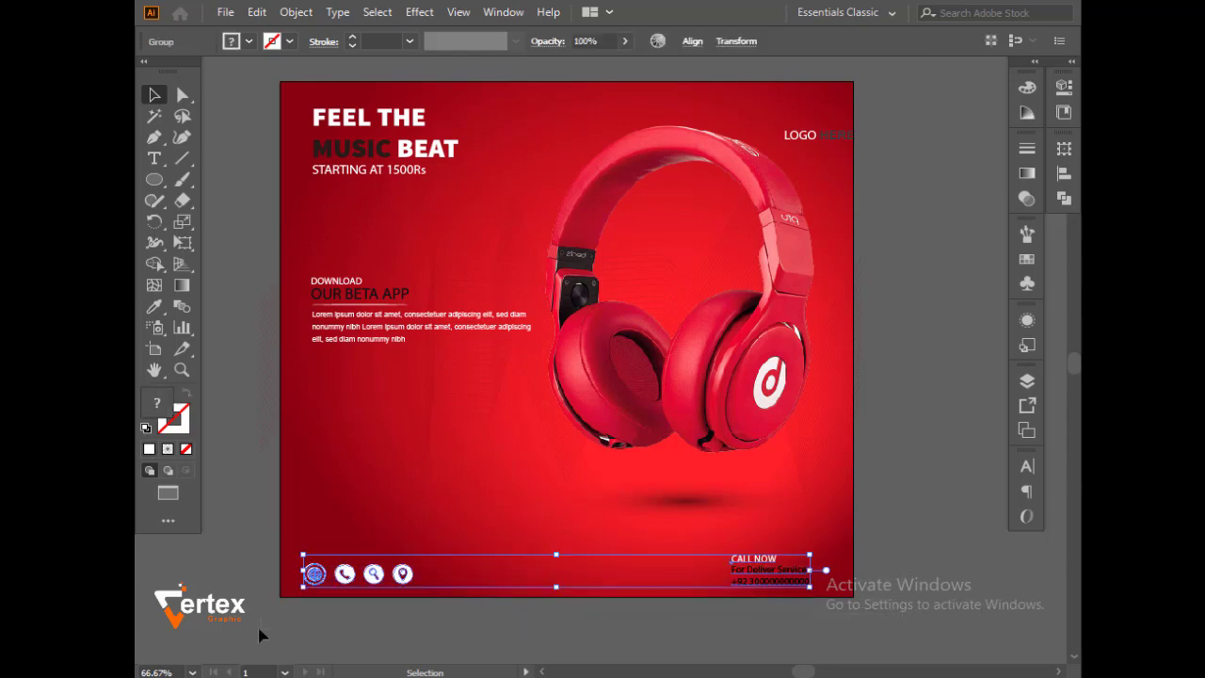
click(1056, 180)
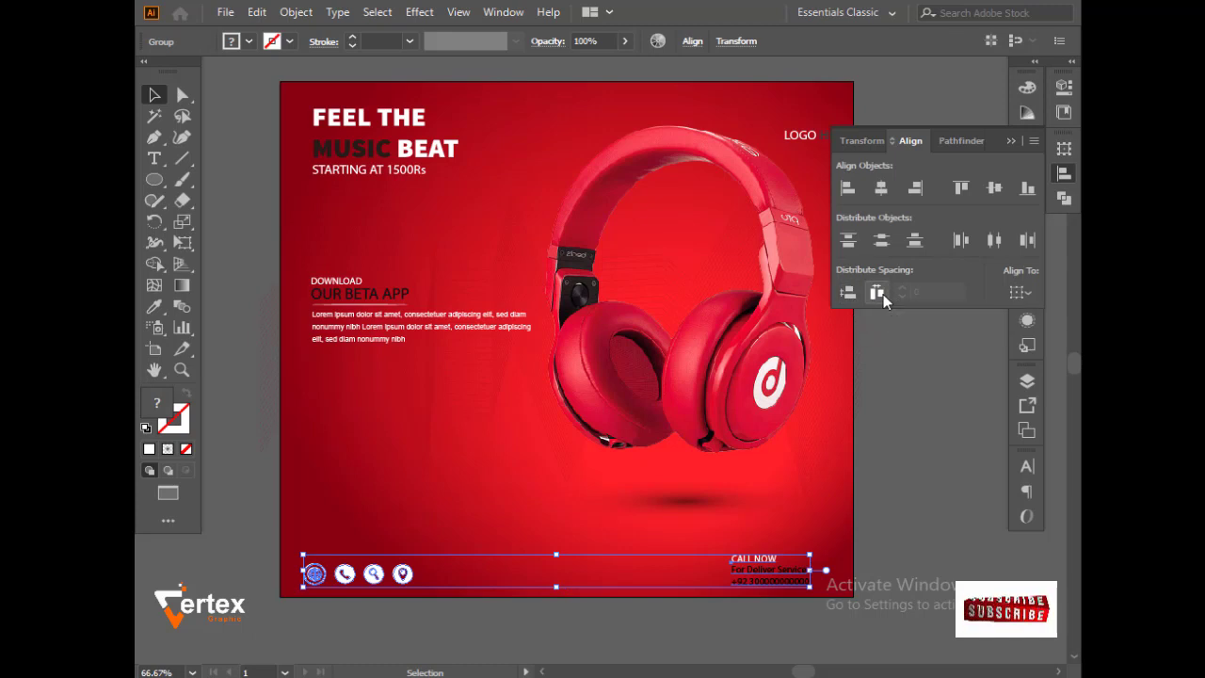
click(1019, 290)
click(999, 311)
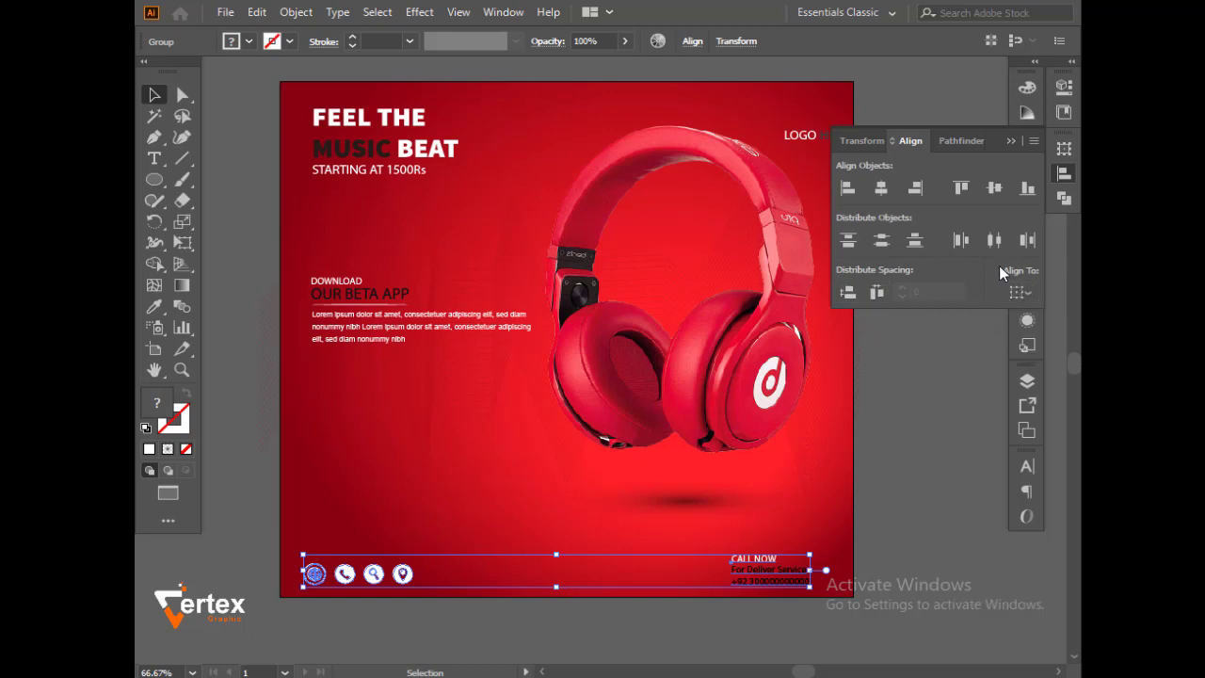
click(1011, 140)
click(920, 431)
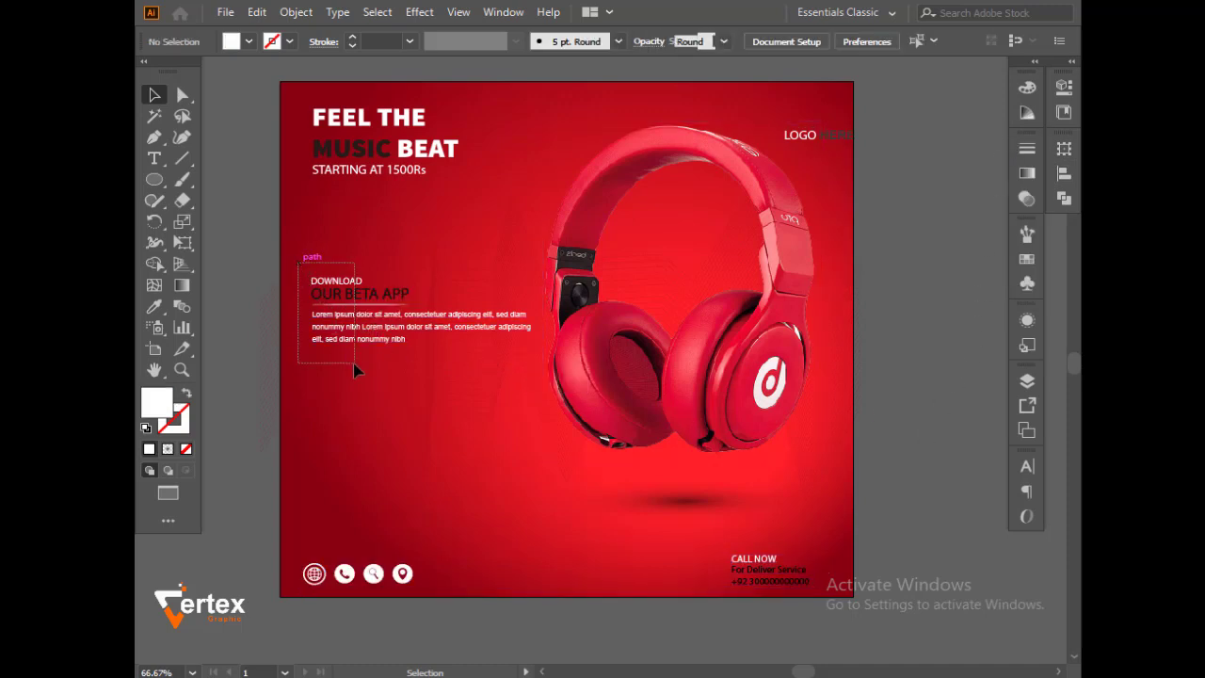
Group the DOWNLOAD / OUR BETA APP text block into one object.
drag(297, 269, 354, 367)
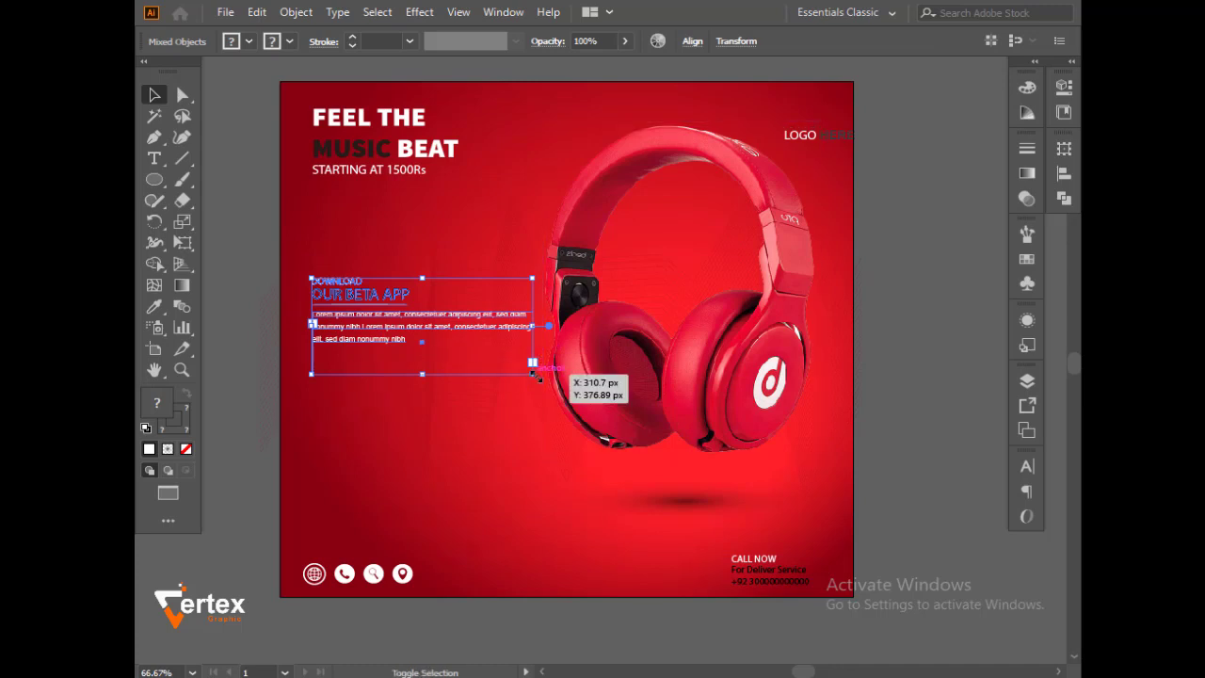
drag(536, 374, 539, 376)
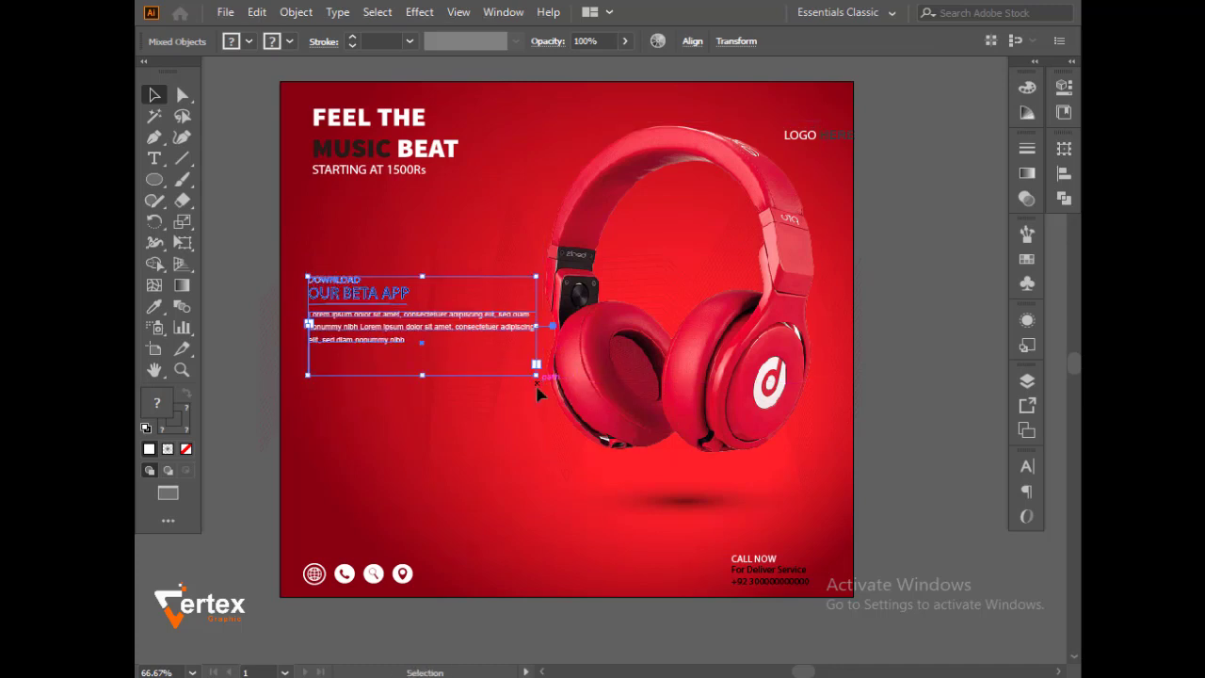
click(291, 13)
click(353, 92)
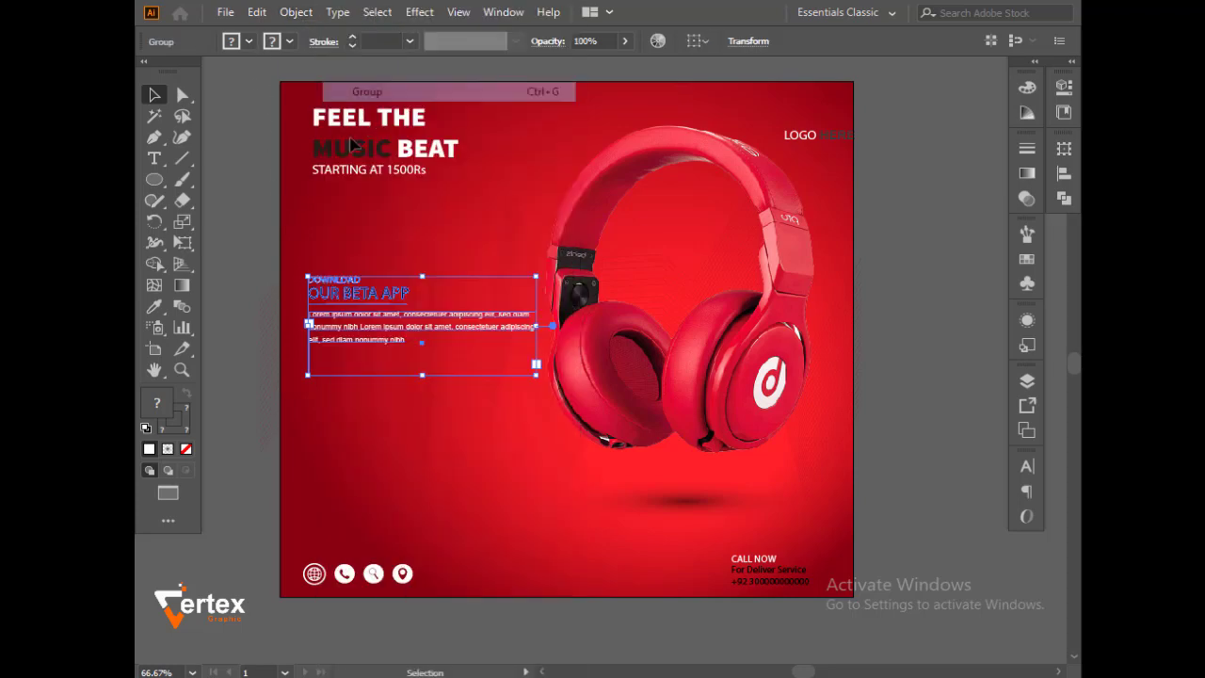
Scale up the FEEL THE MUSIC BEAT headline.
drag(303, 103, 439, 211)
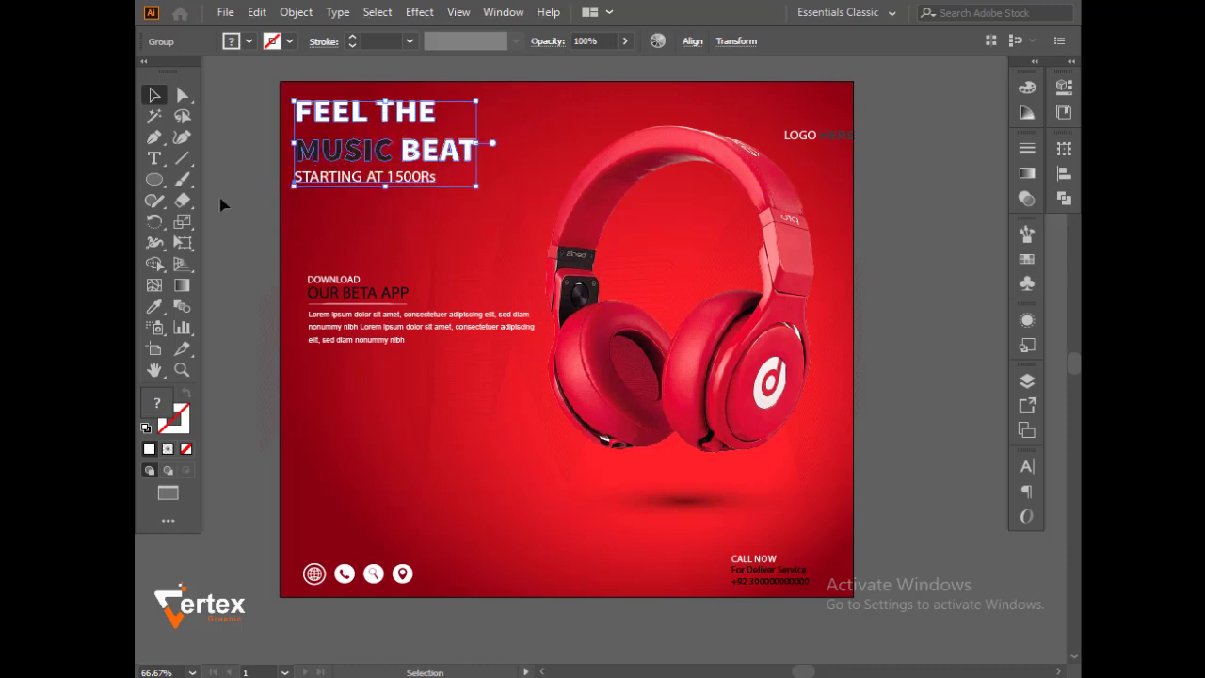
click(220, 199)
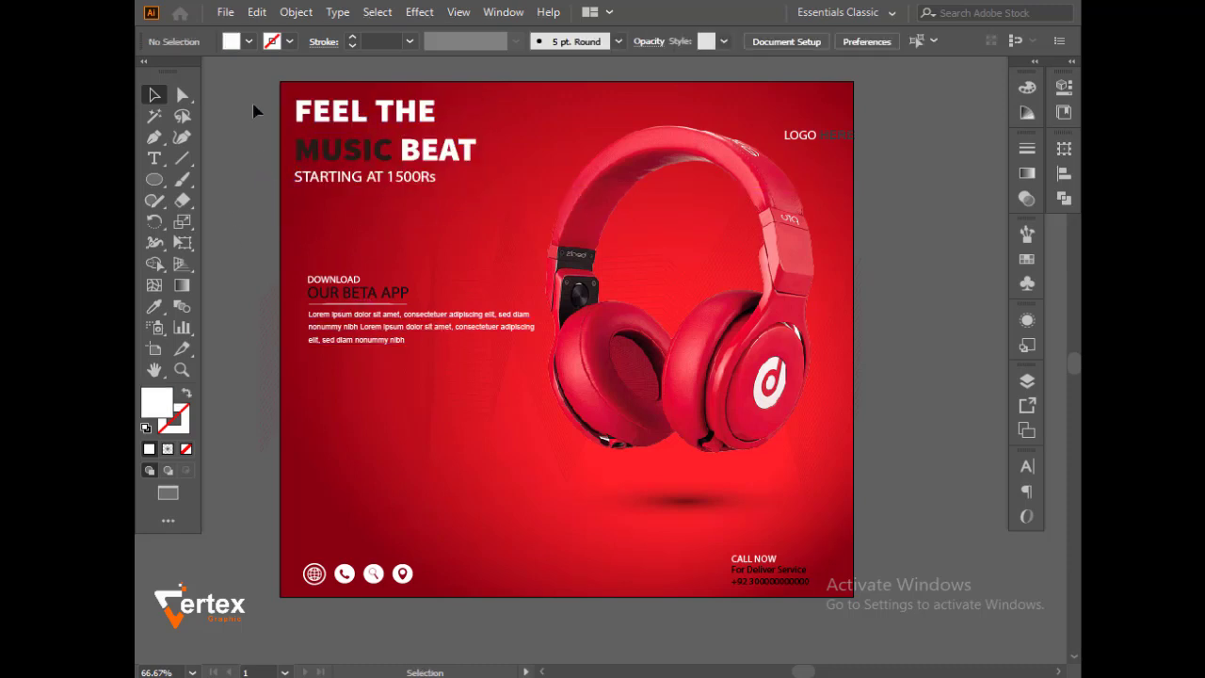
drag(287, 94, 423, 214)
key(a)
key(v)
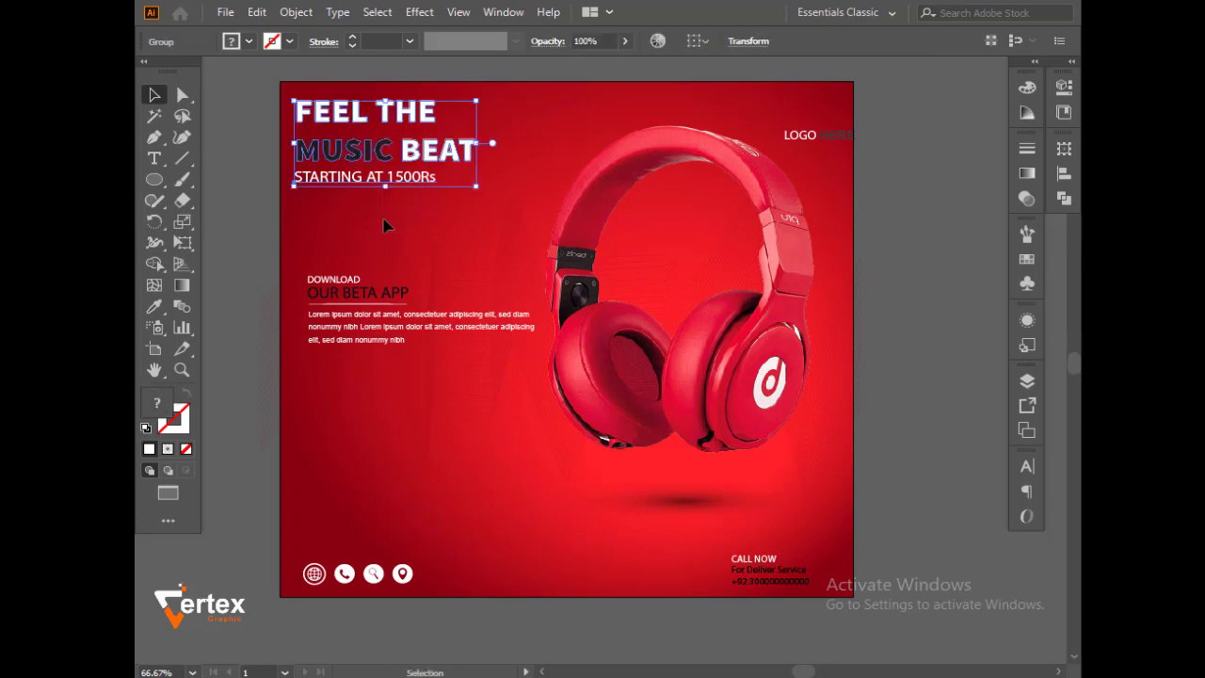
click(281, 137)
Left-align the headline, app text and footer icons, then shift the column slightly right.
drag(292, 94, 433, 609)
click(1064, 174)
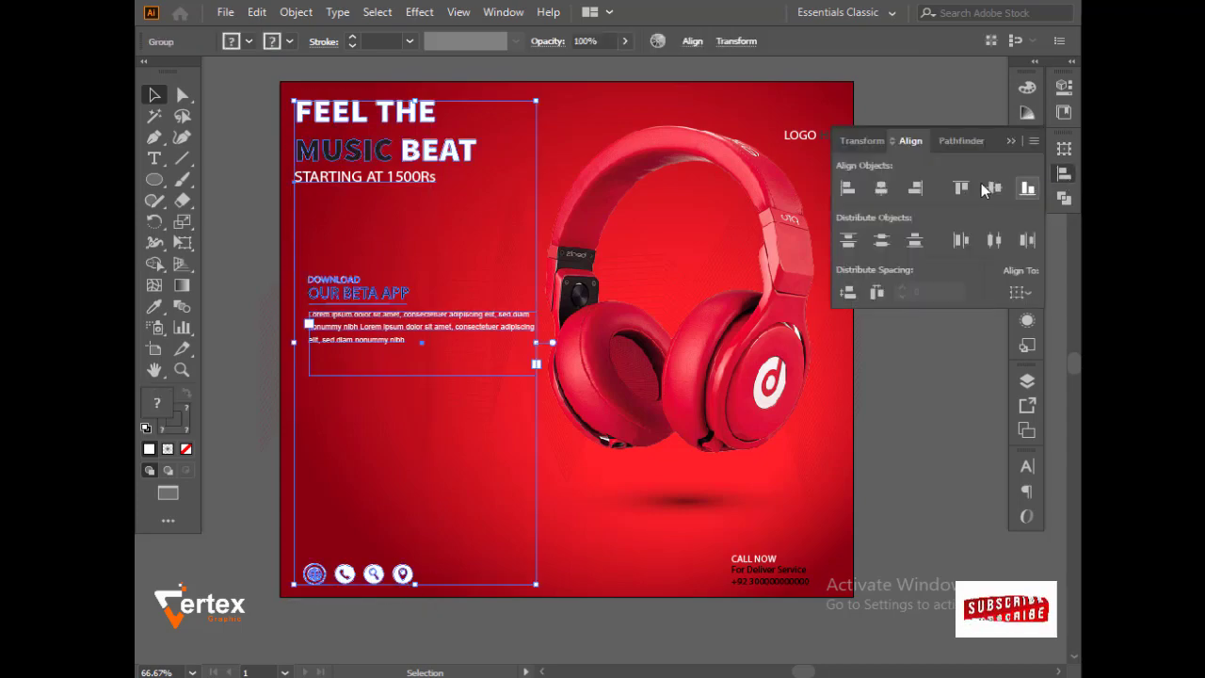
click(848, 188)
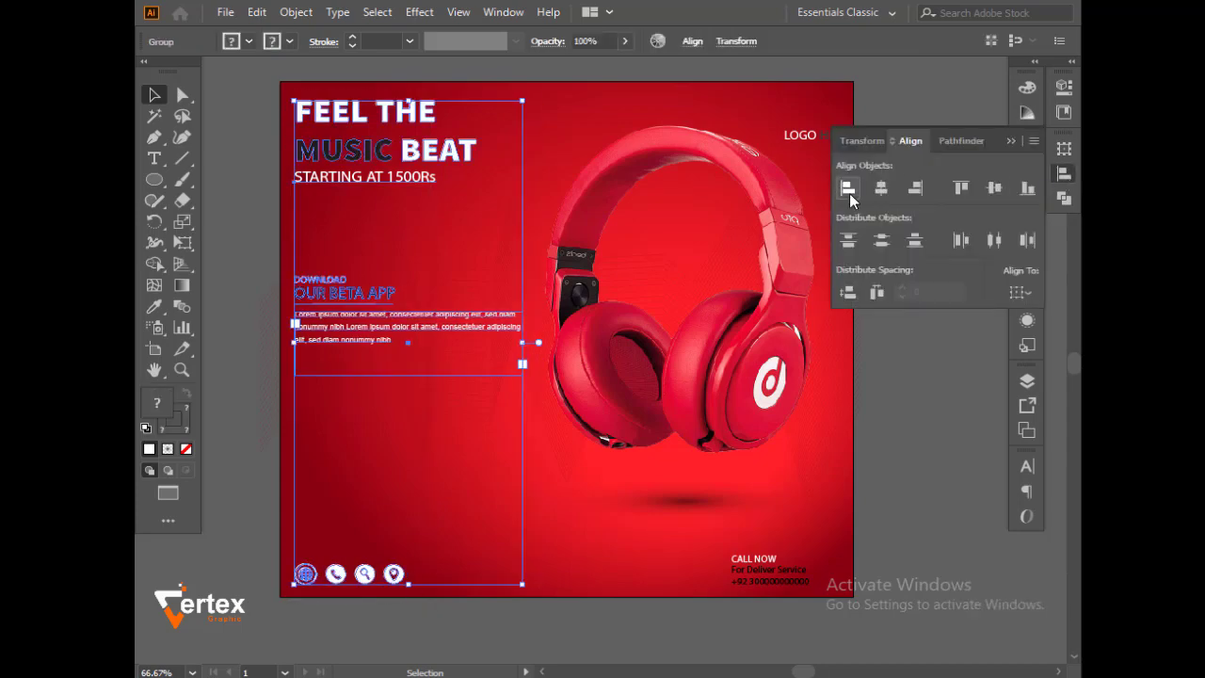
click(1006, 139)
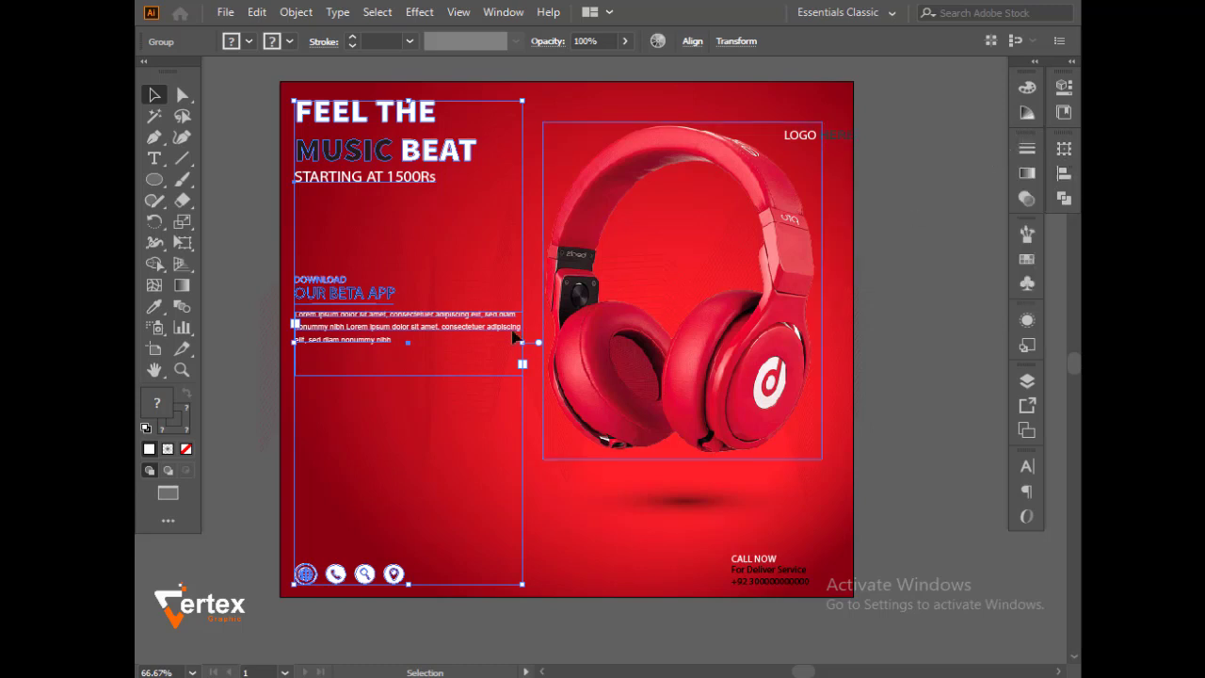
click(384, 323)
click(247, 237)
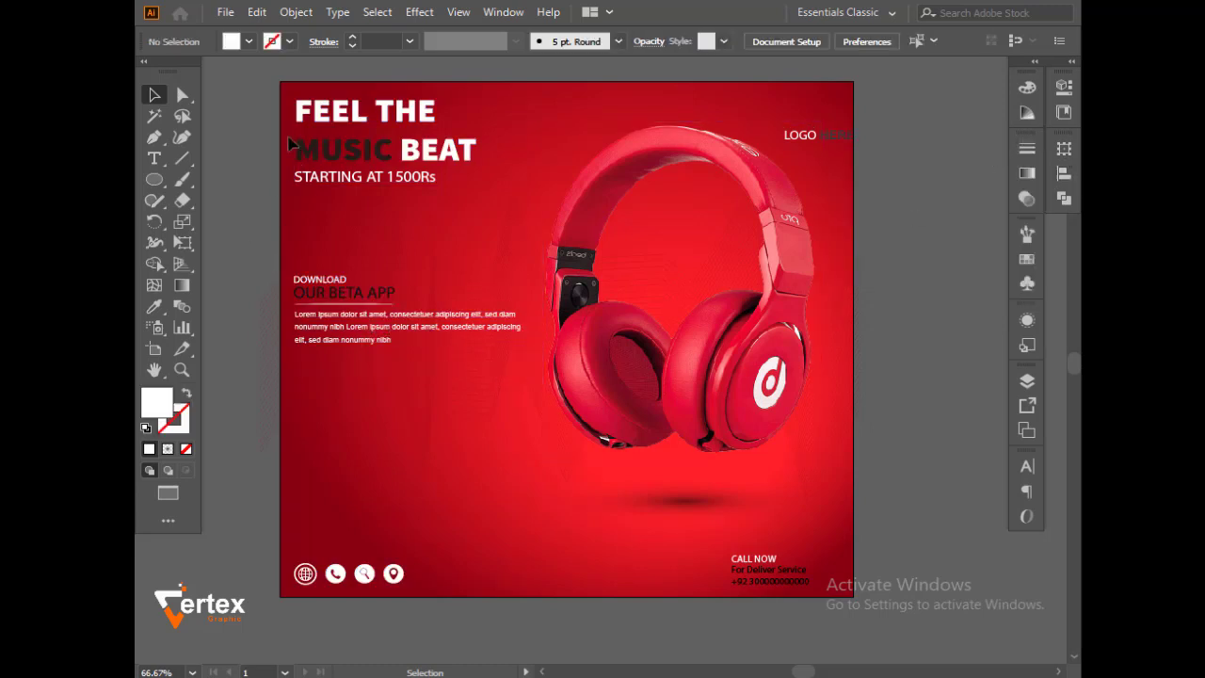
drag(292, 96, 461, 598)
key(shift+Right)
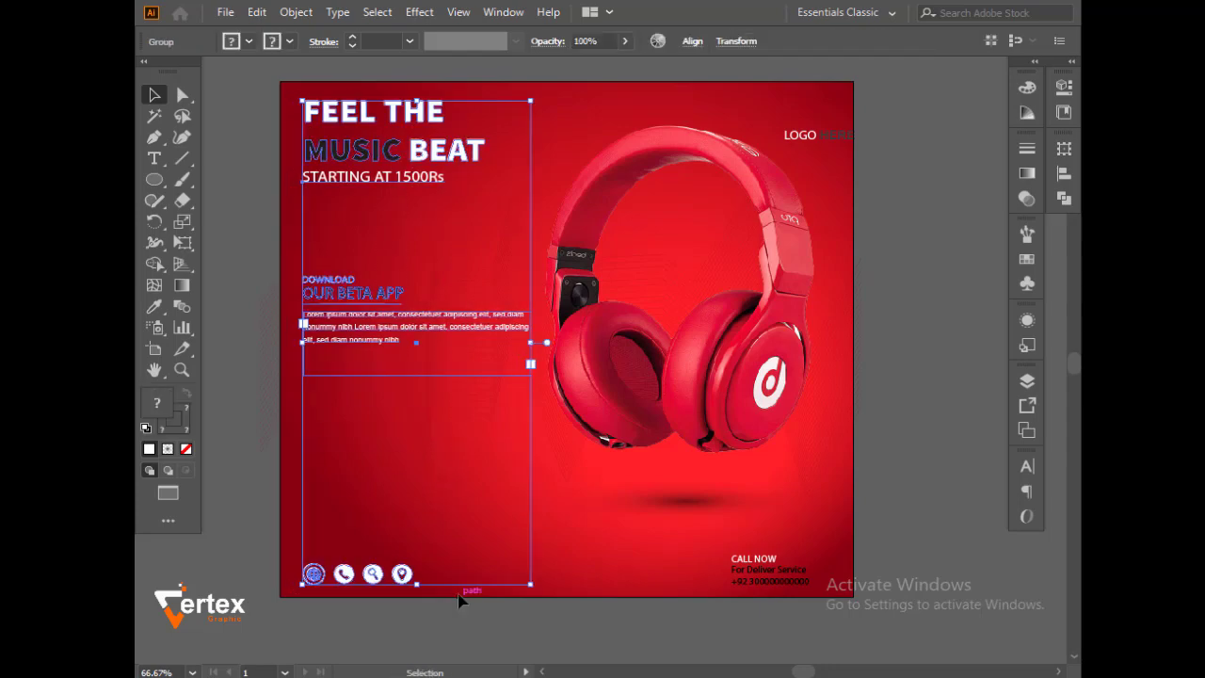
Move the LOGO text slightly left and up, level with the FEEL THE headline line.
click(949, 318)
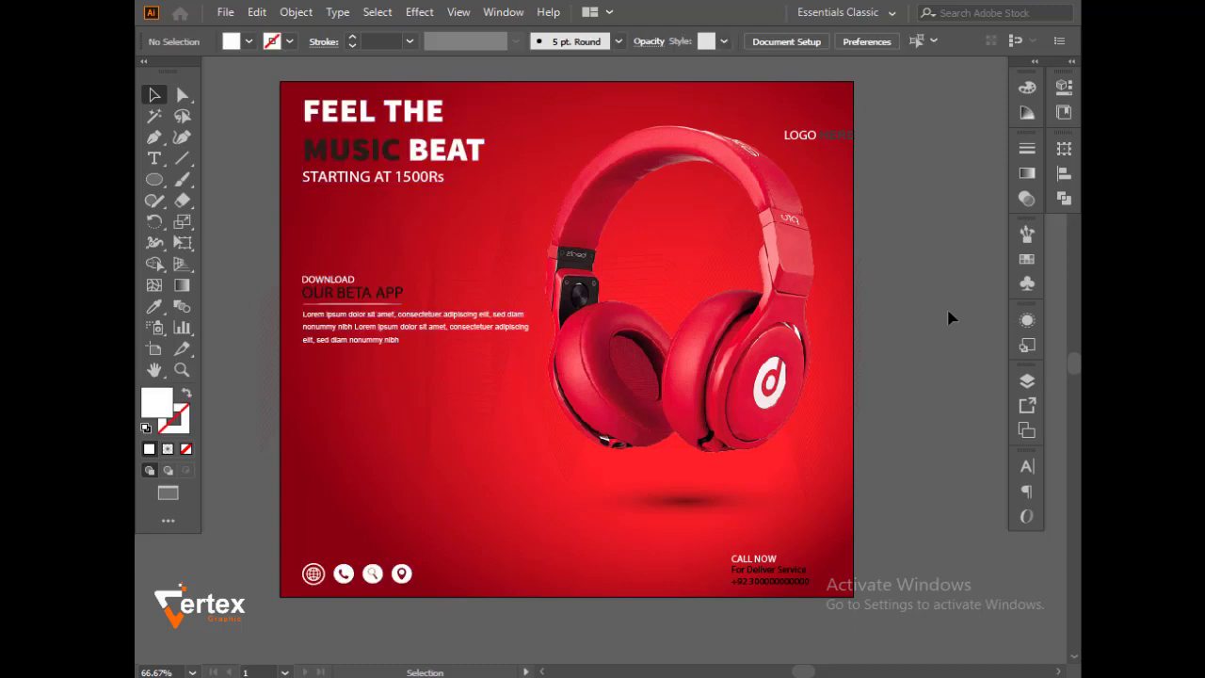
click(837, 146)
drag(855, 144, 838, 144)
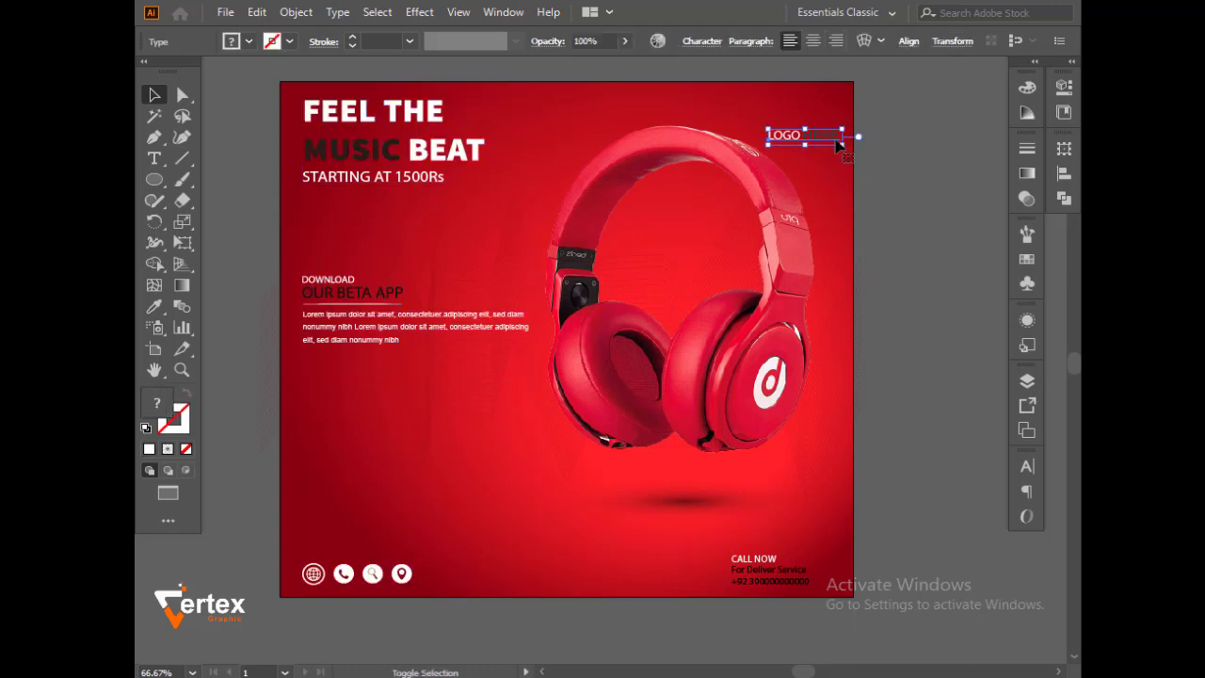
key(shift+Up)
key(shift+Up)
key(shift+Left)
key(shift+Up)
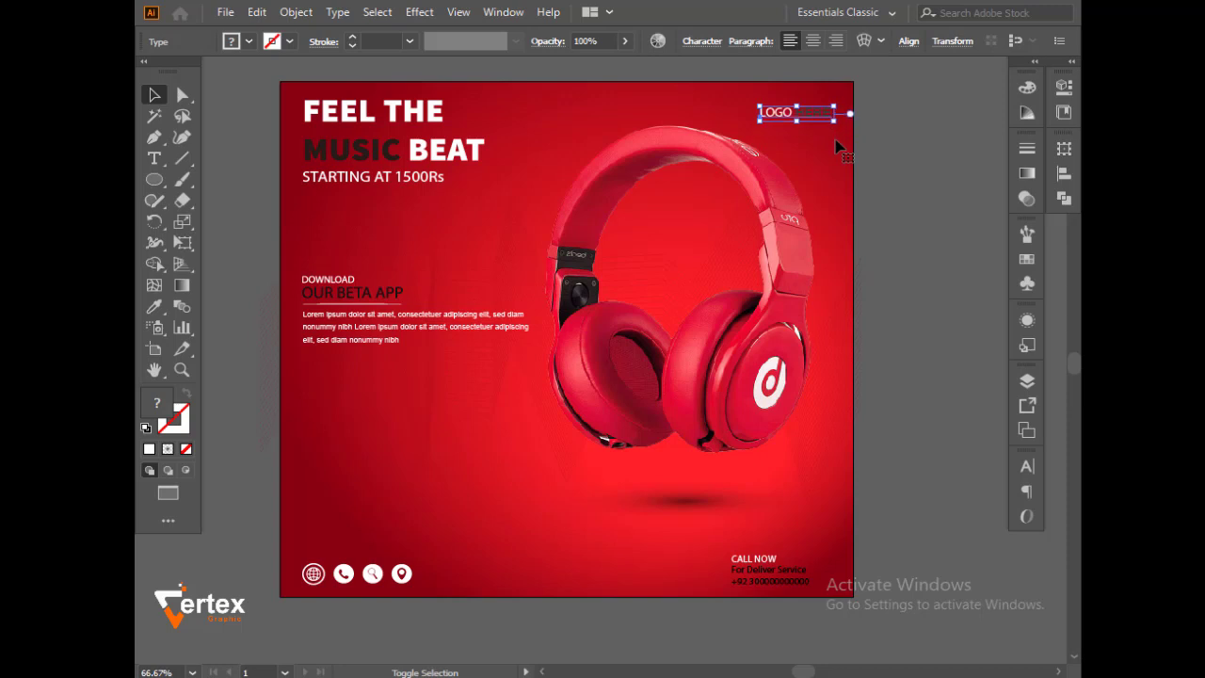
click(983, 147)
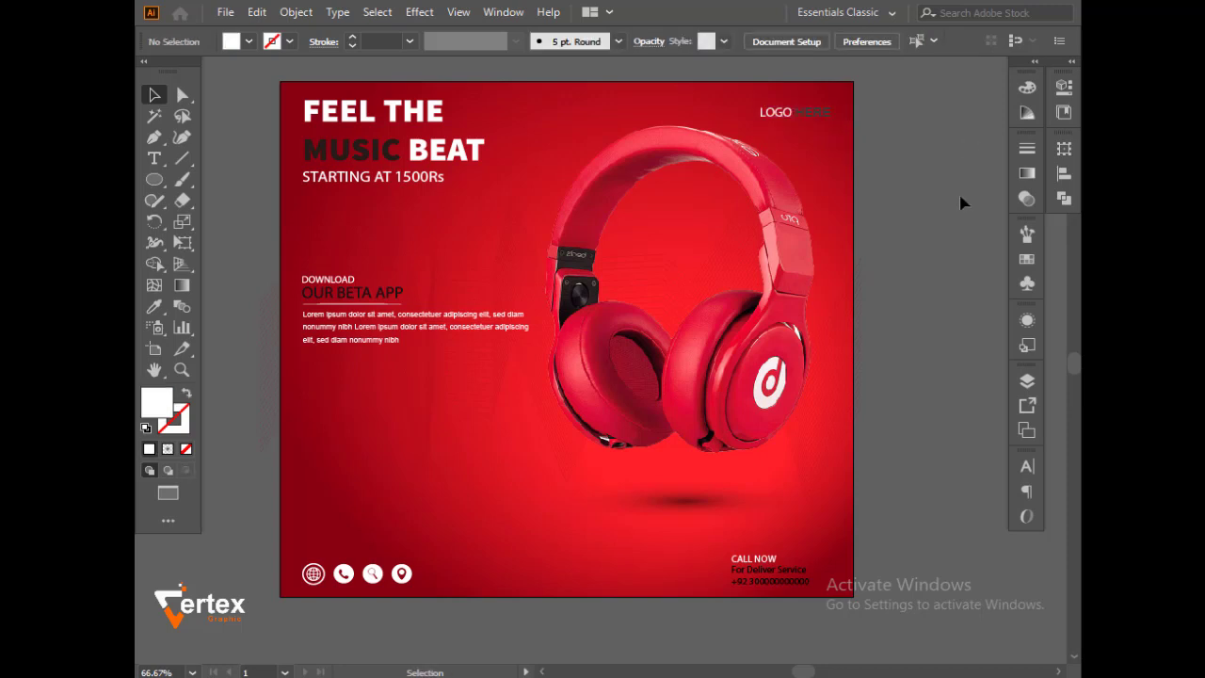